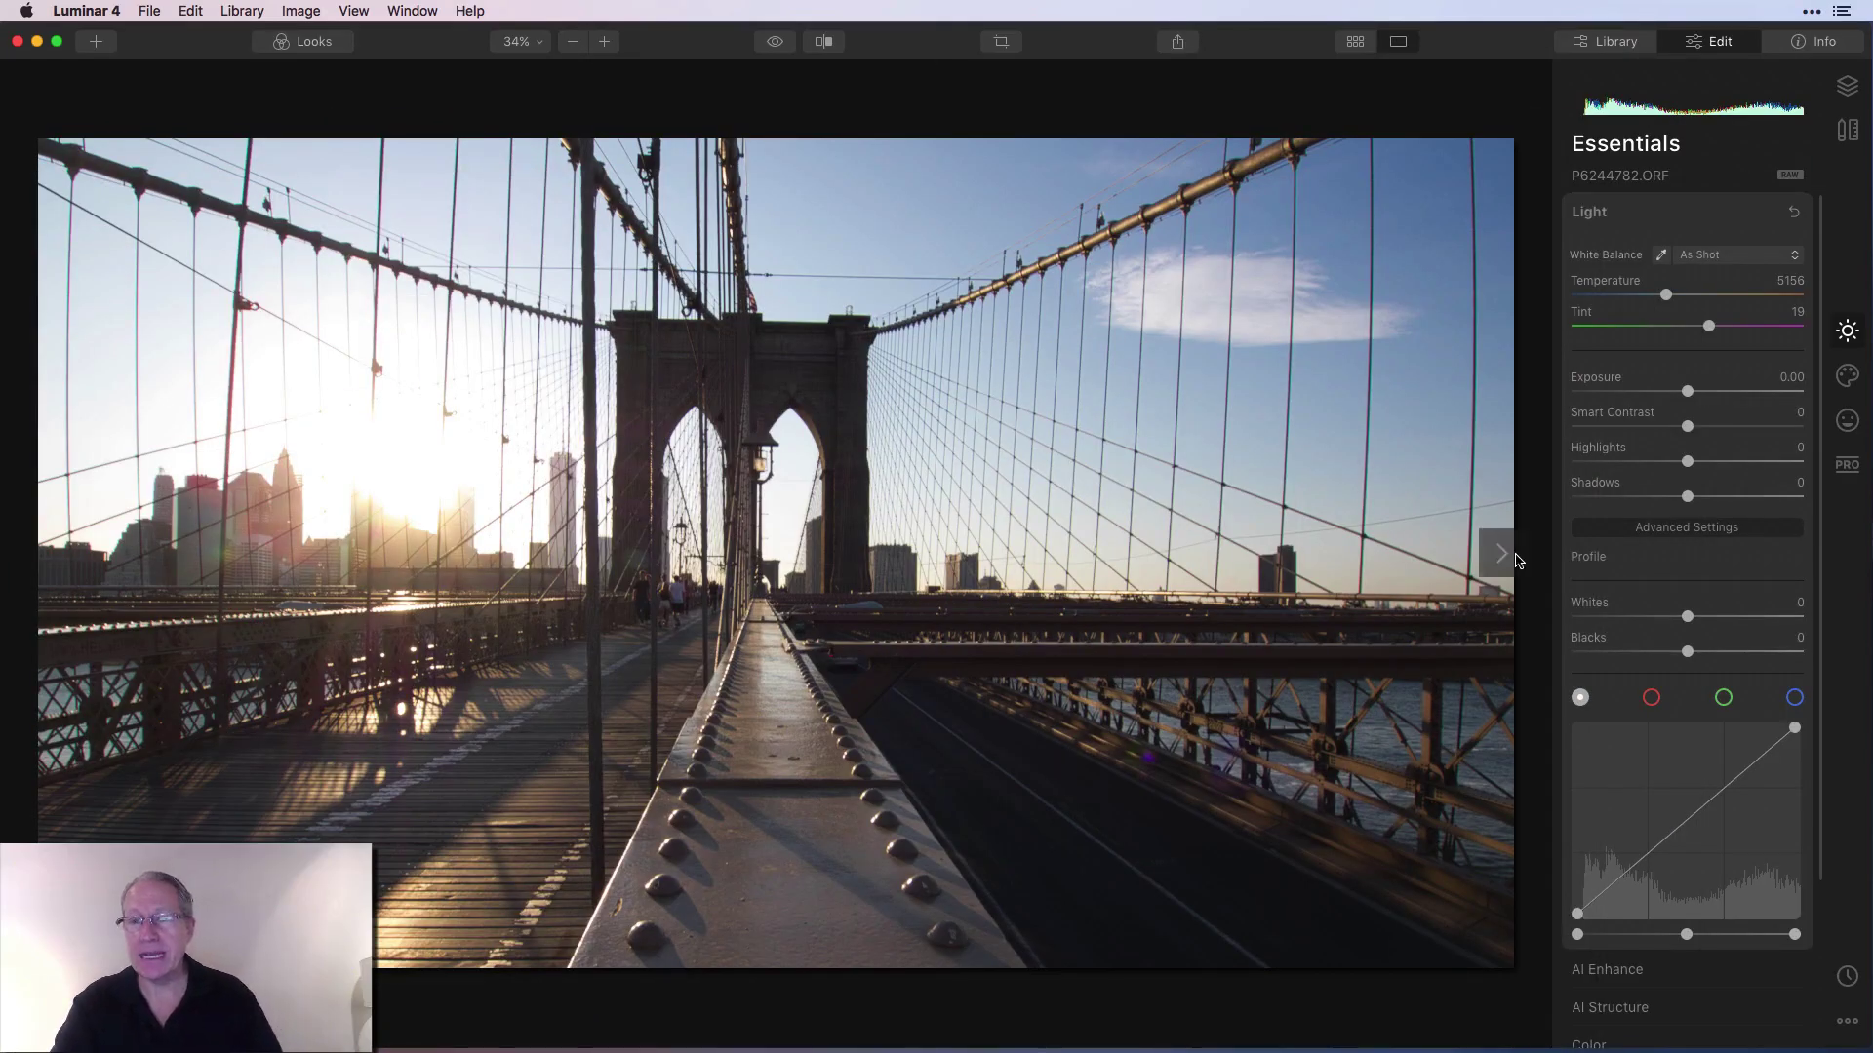
# Step: Collapse and re-expand the Light adjustments to bring the advanced tone curve back into view
pyautogui.click(1686, 527)
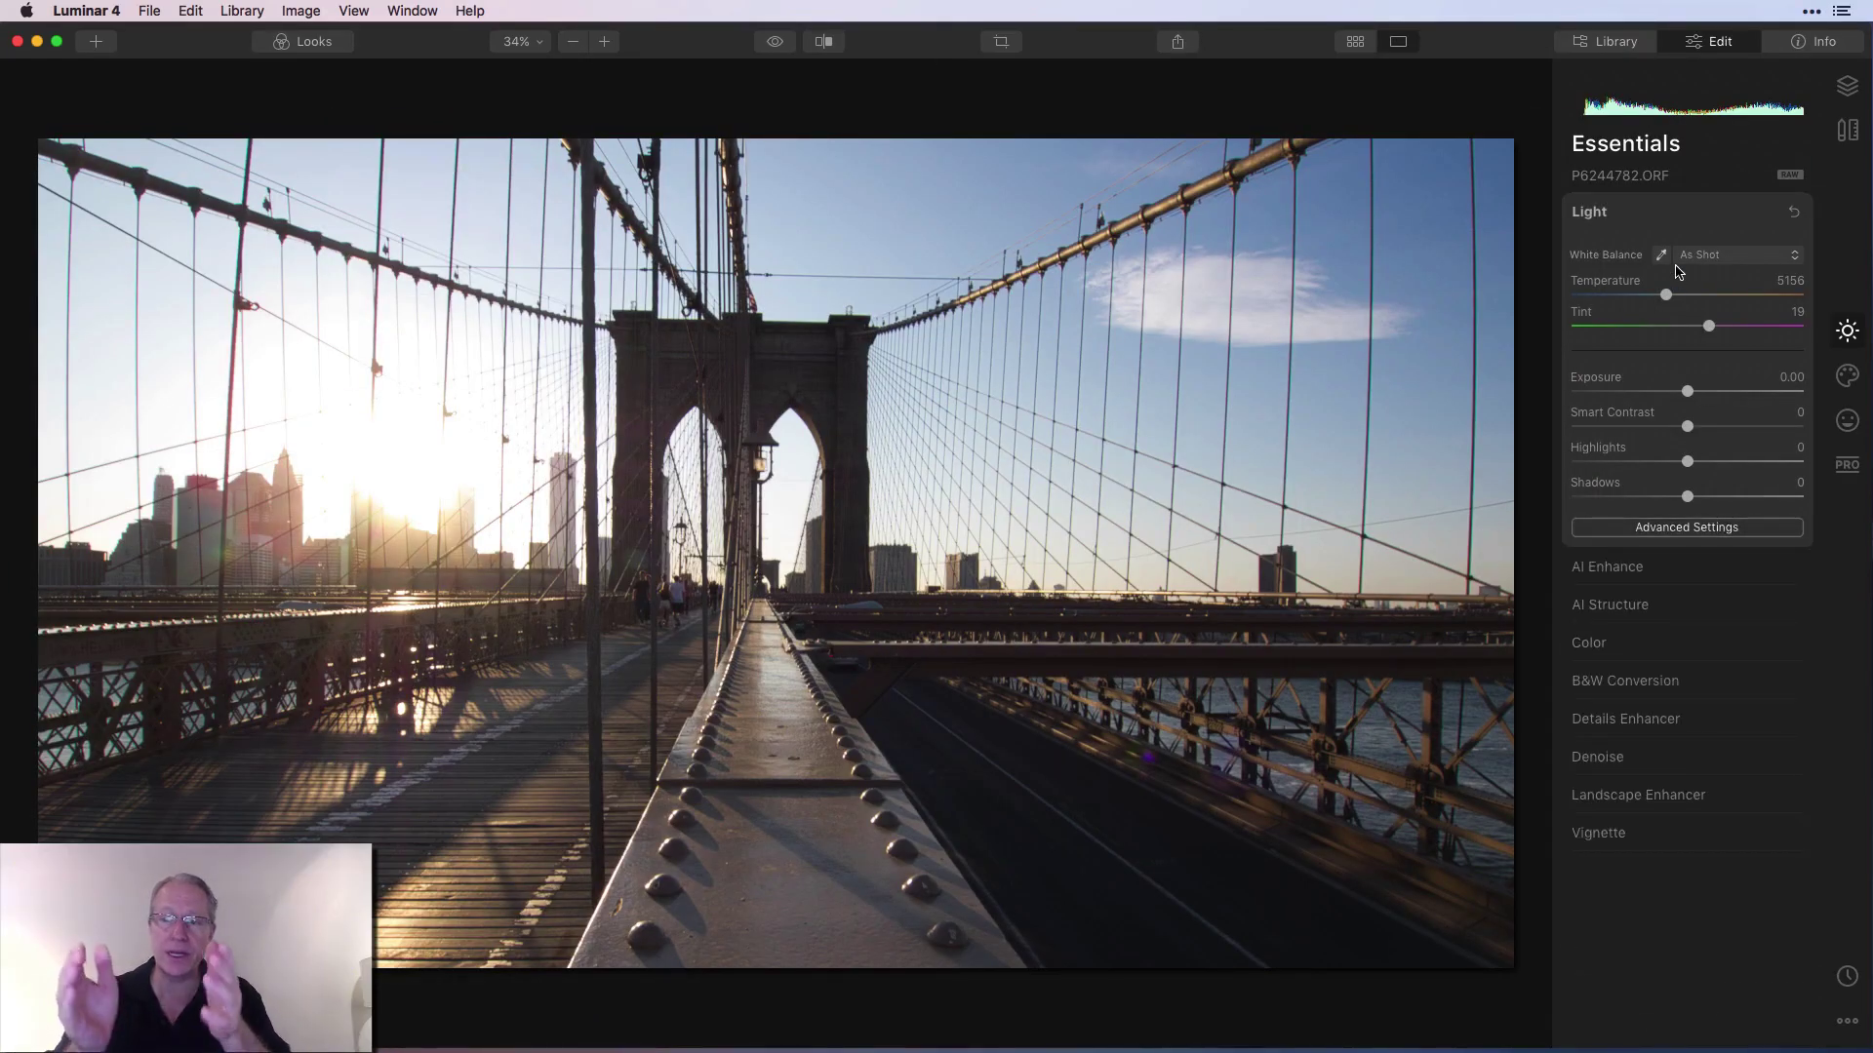
pyautogui.click(1707, 213)
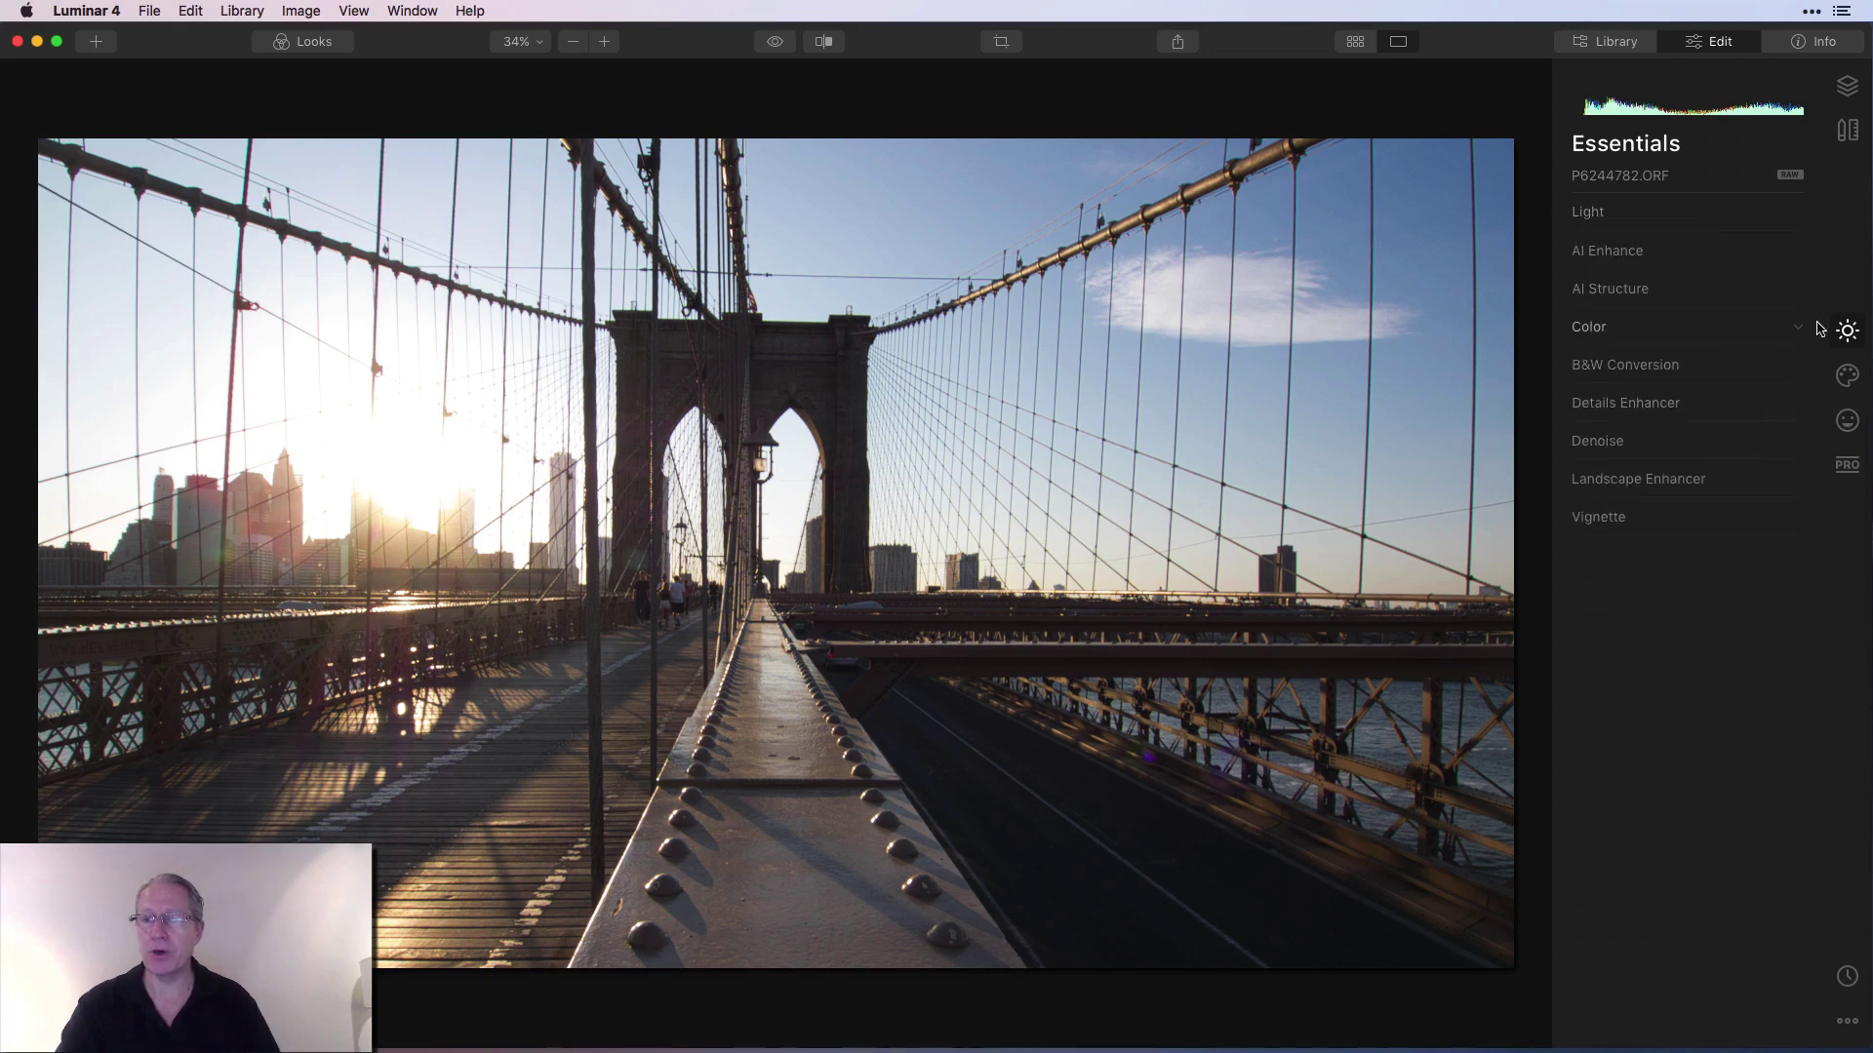
pyautogui.click(1605, 213)
pyautogui.click(1658, 532)
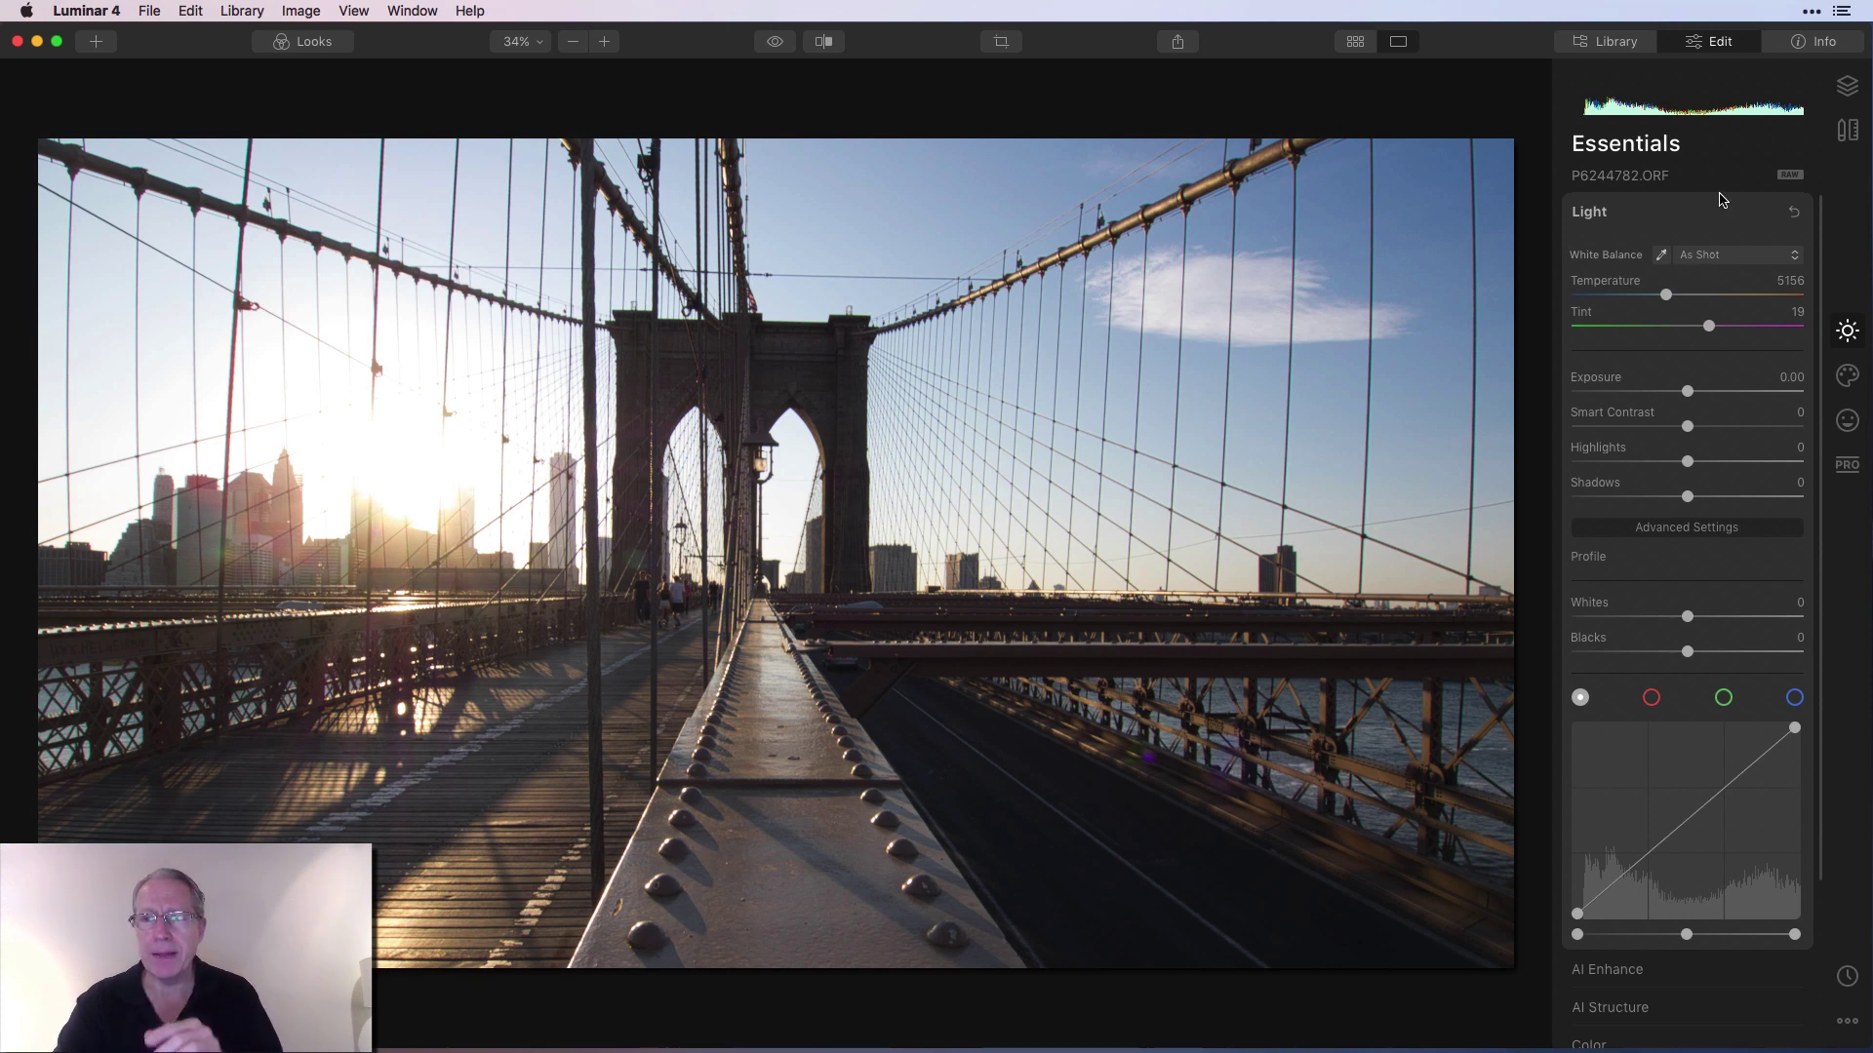
# Step: Drag the tone curve's white point left, then down to mid-height, dulling the highlights
pyautogui.moveTo(1658, 107)
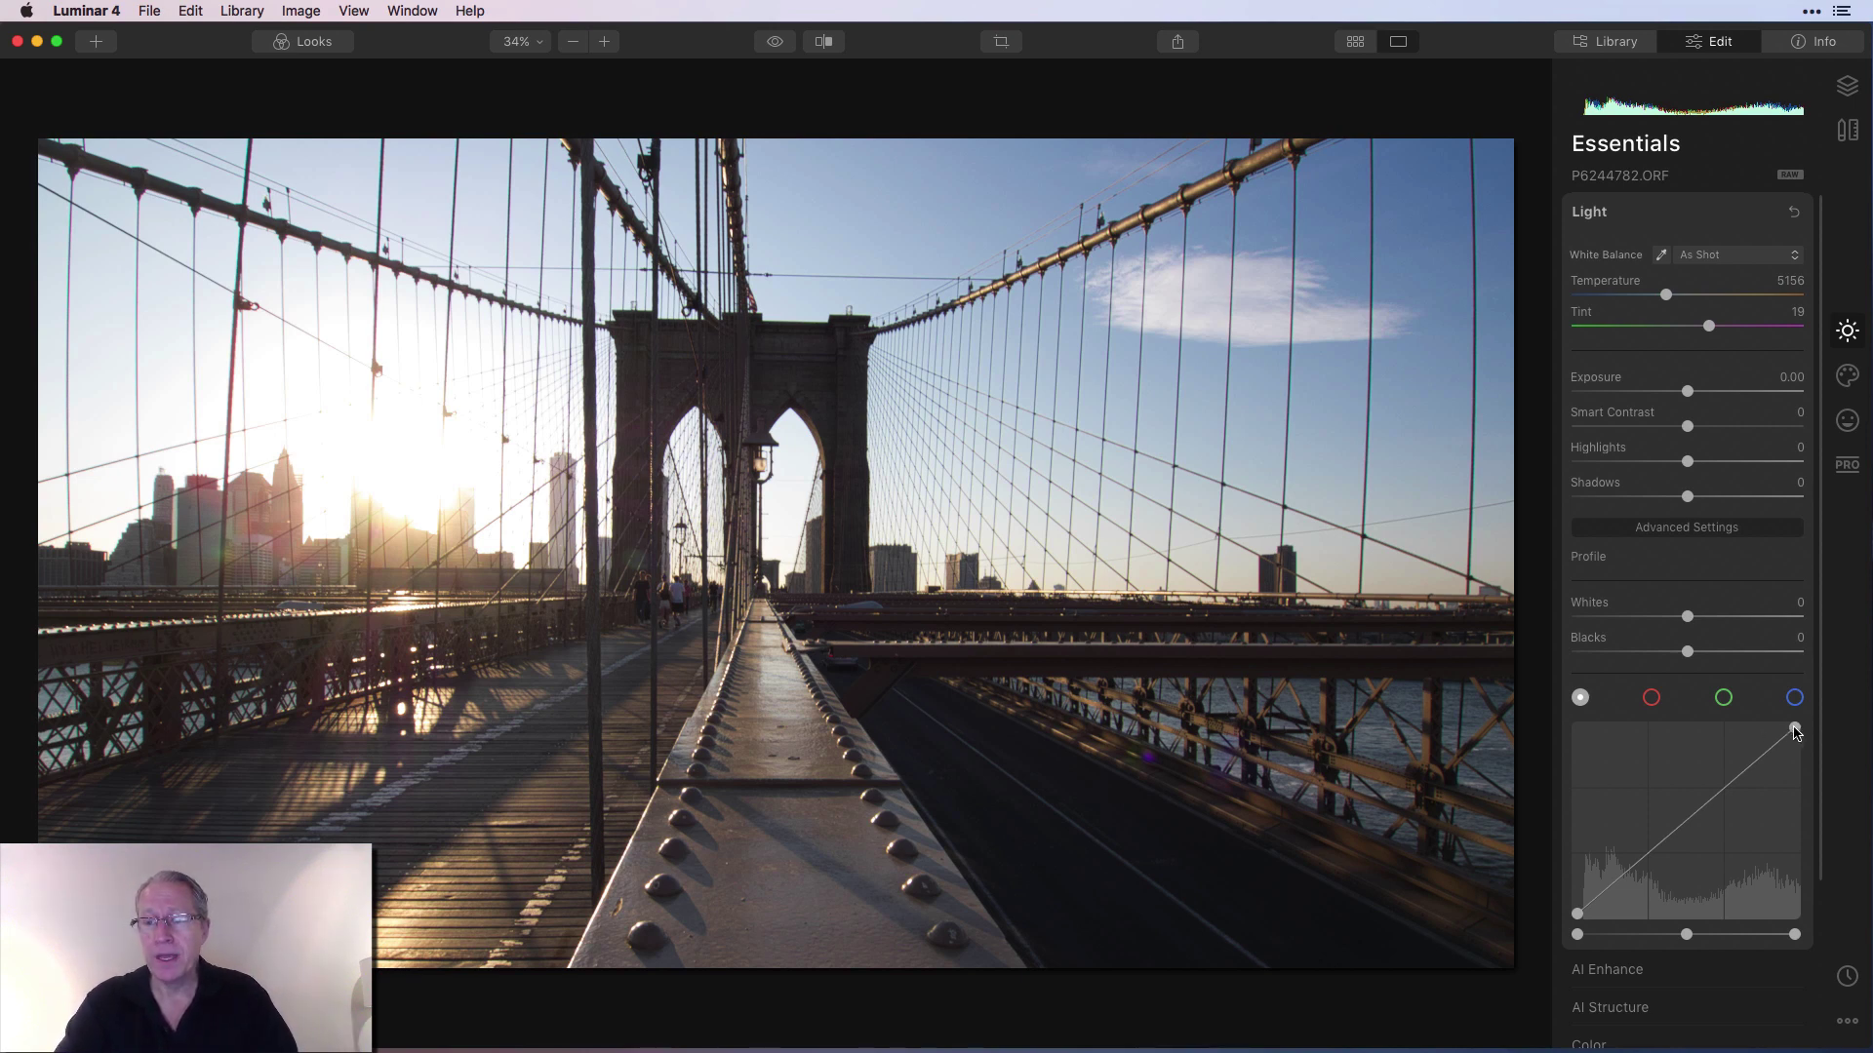
pyautogui.moveTo(1795, 728); pyautogui.dragTo(1653, 700)
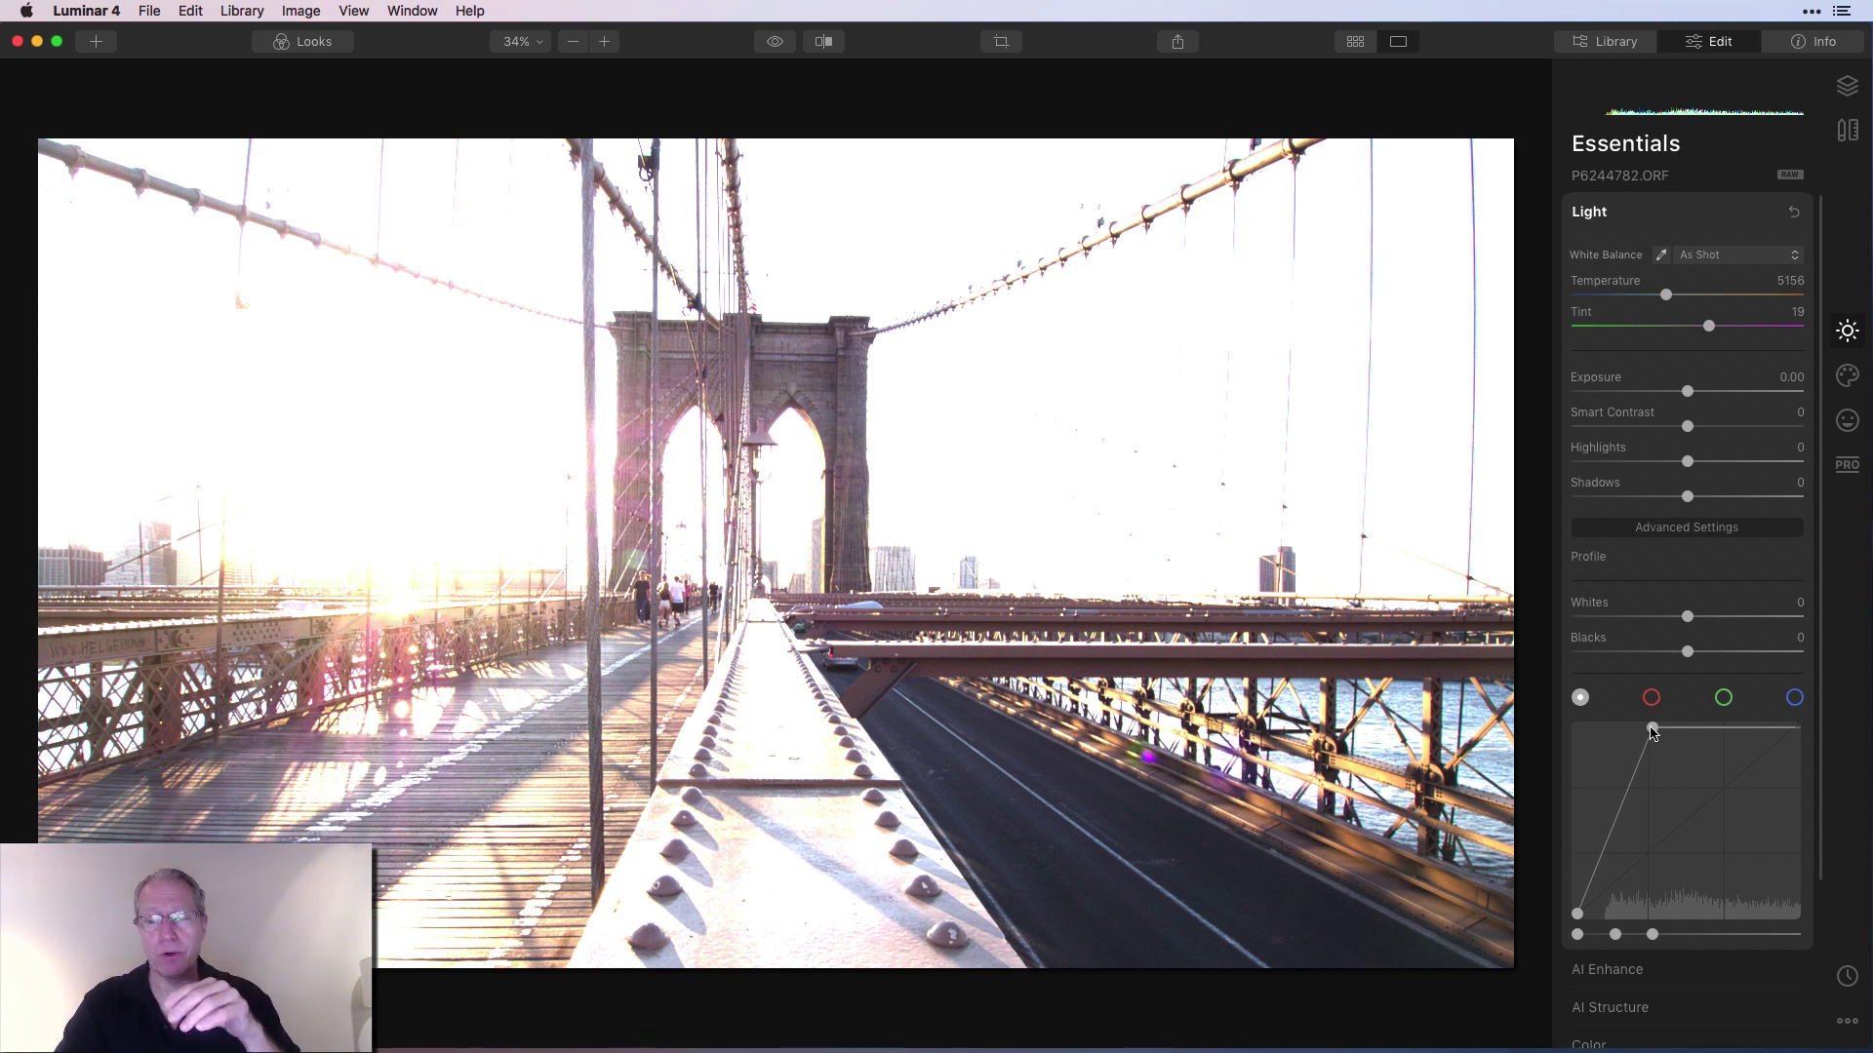
pyautogui.moveTo(1653, 727); pyautogui.dragTo(1791, 822)
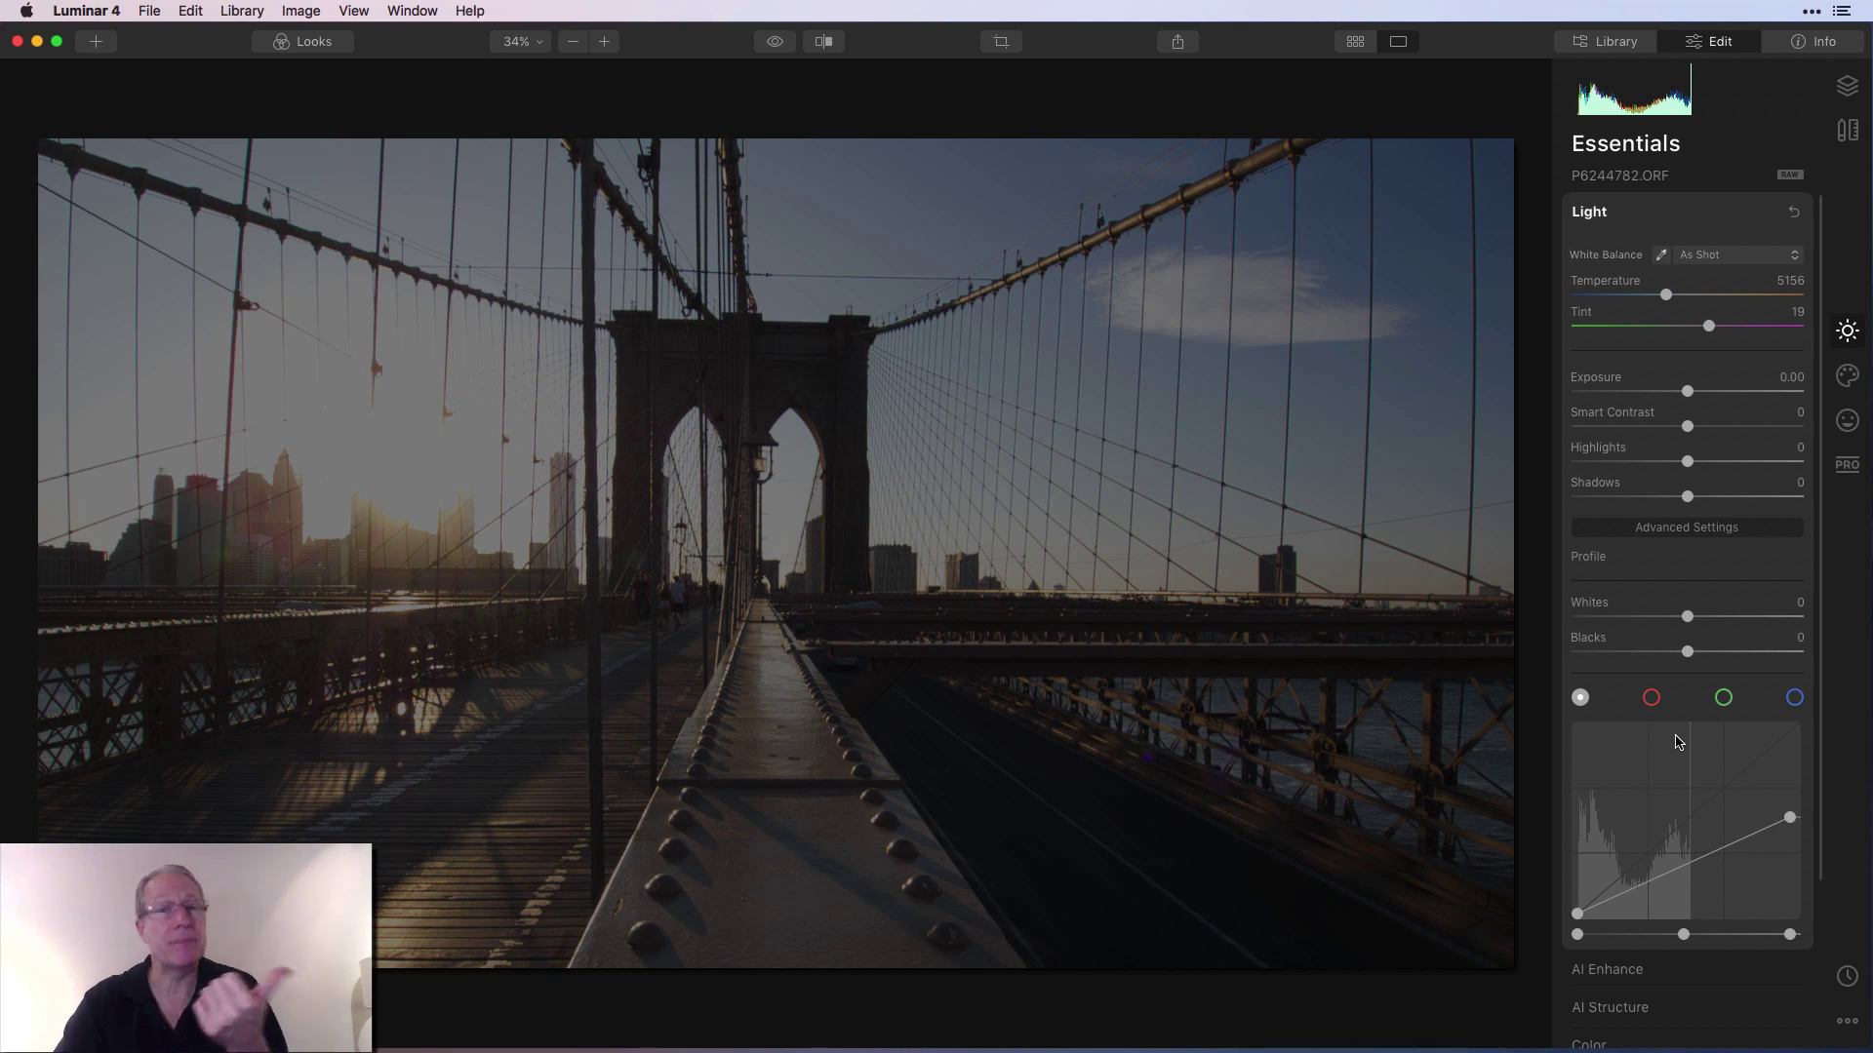
# Step: Reset Light, briefly lift then restore the black point, and pull it inward to crush shadows
pyautogui.click(1792, 212)
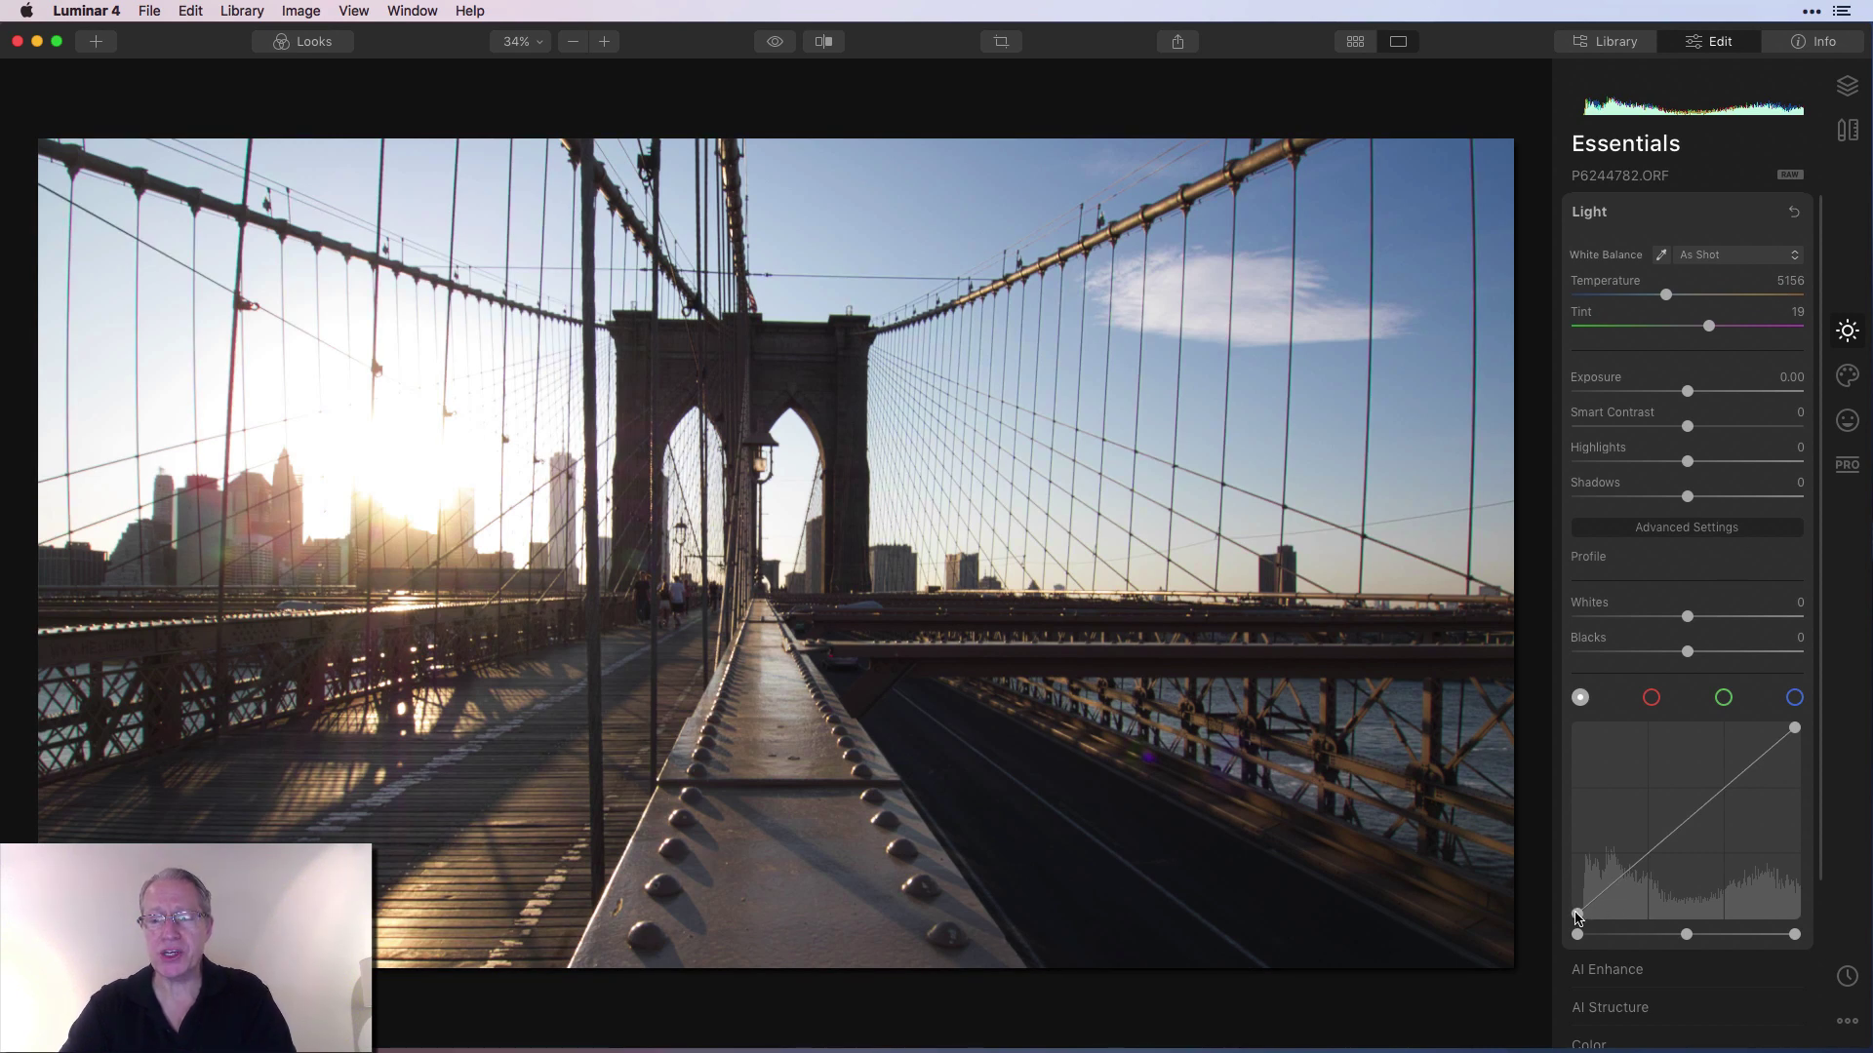
pyautogui.moveTo(1577, 917); pyautogui.dragTo(1561, 817)
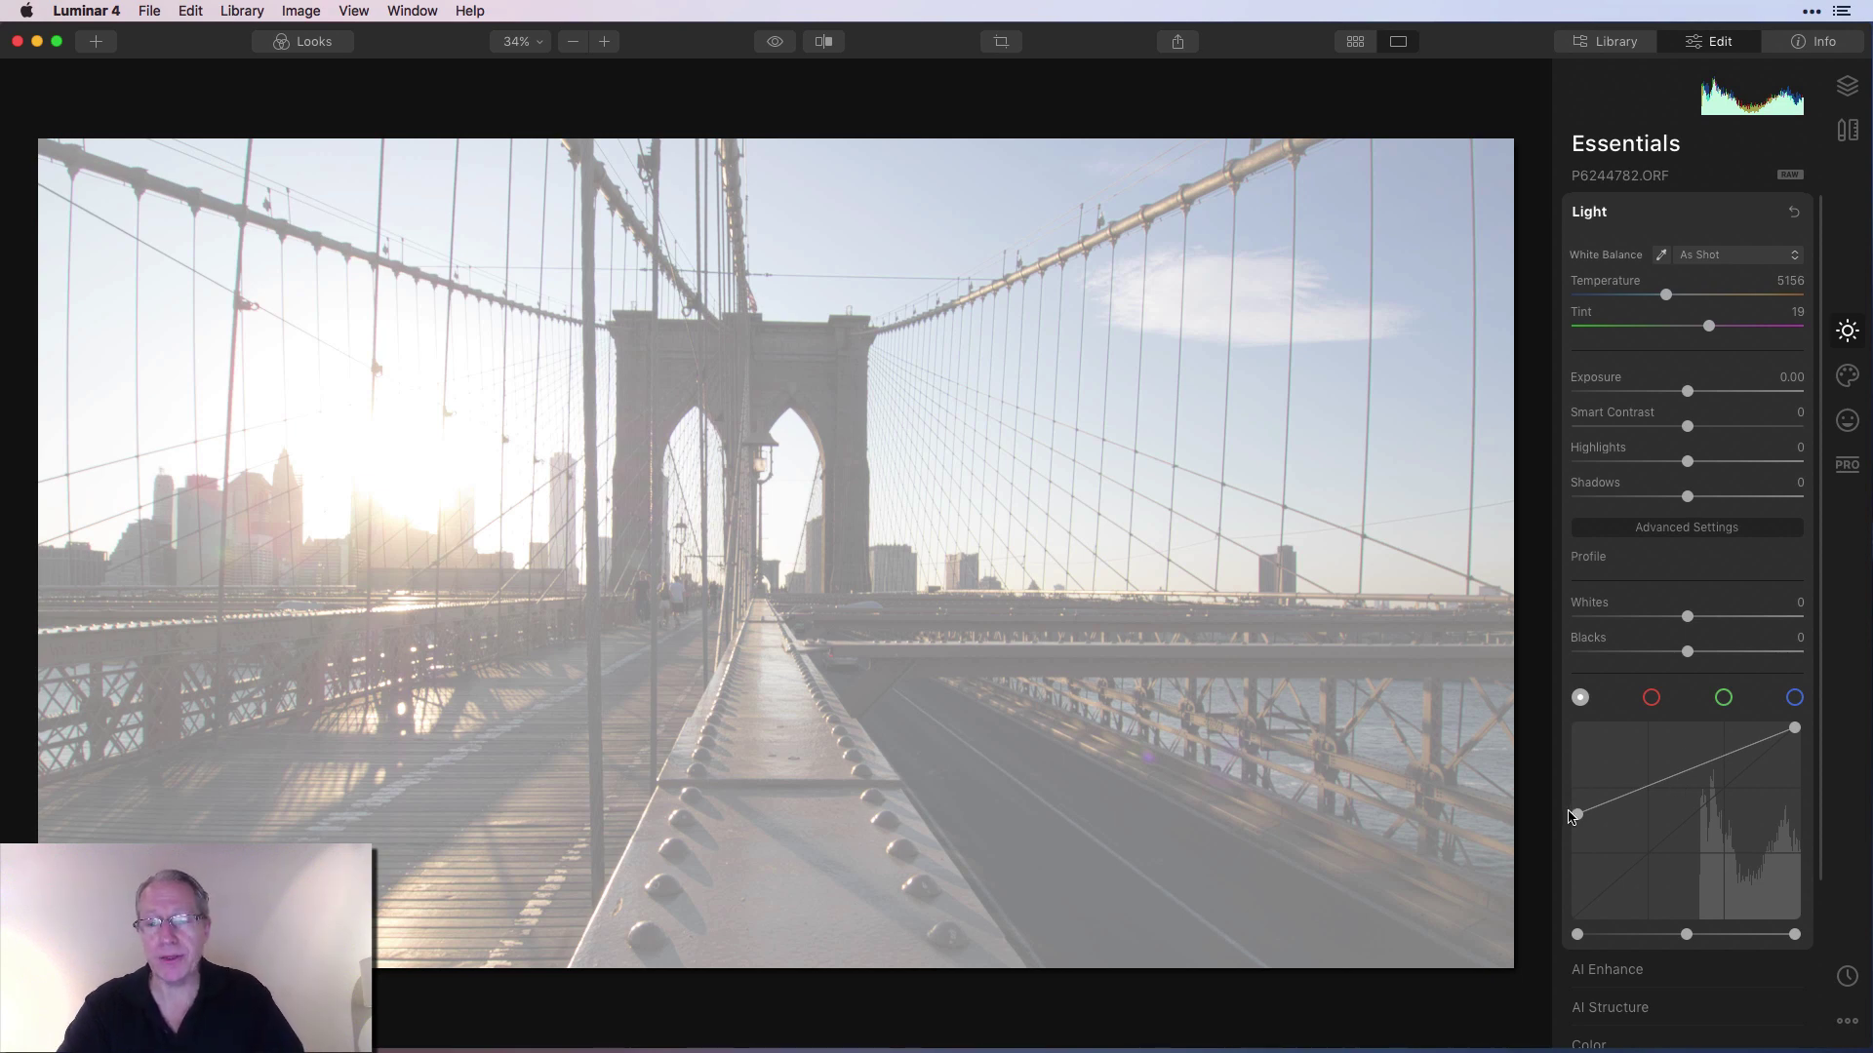
pyautogui.moveTo(1577, 815); pyautogui.dragTo(1580, 926)
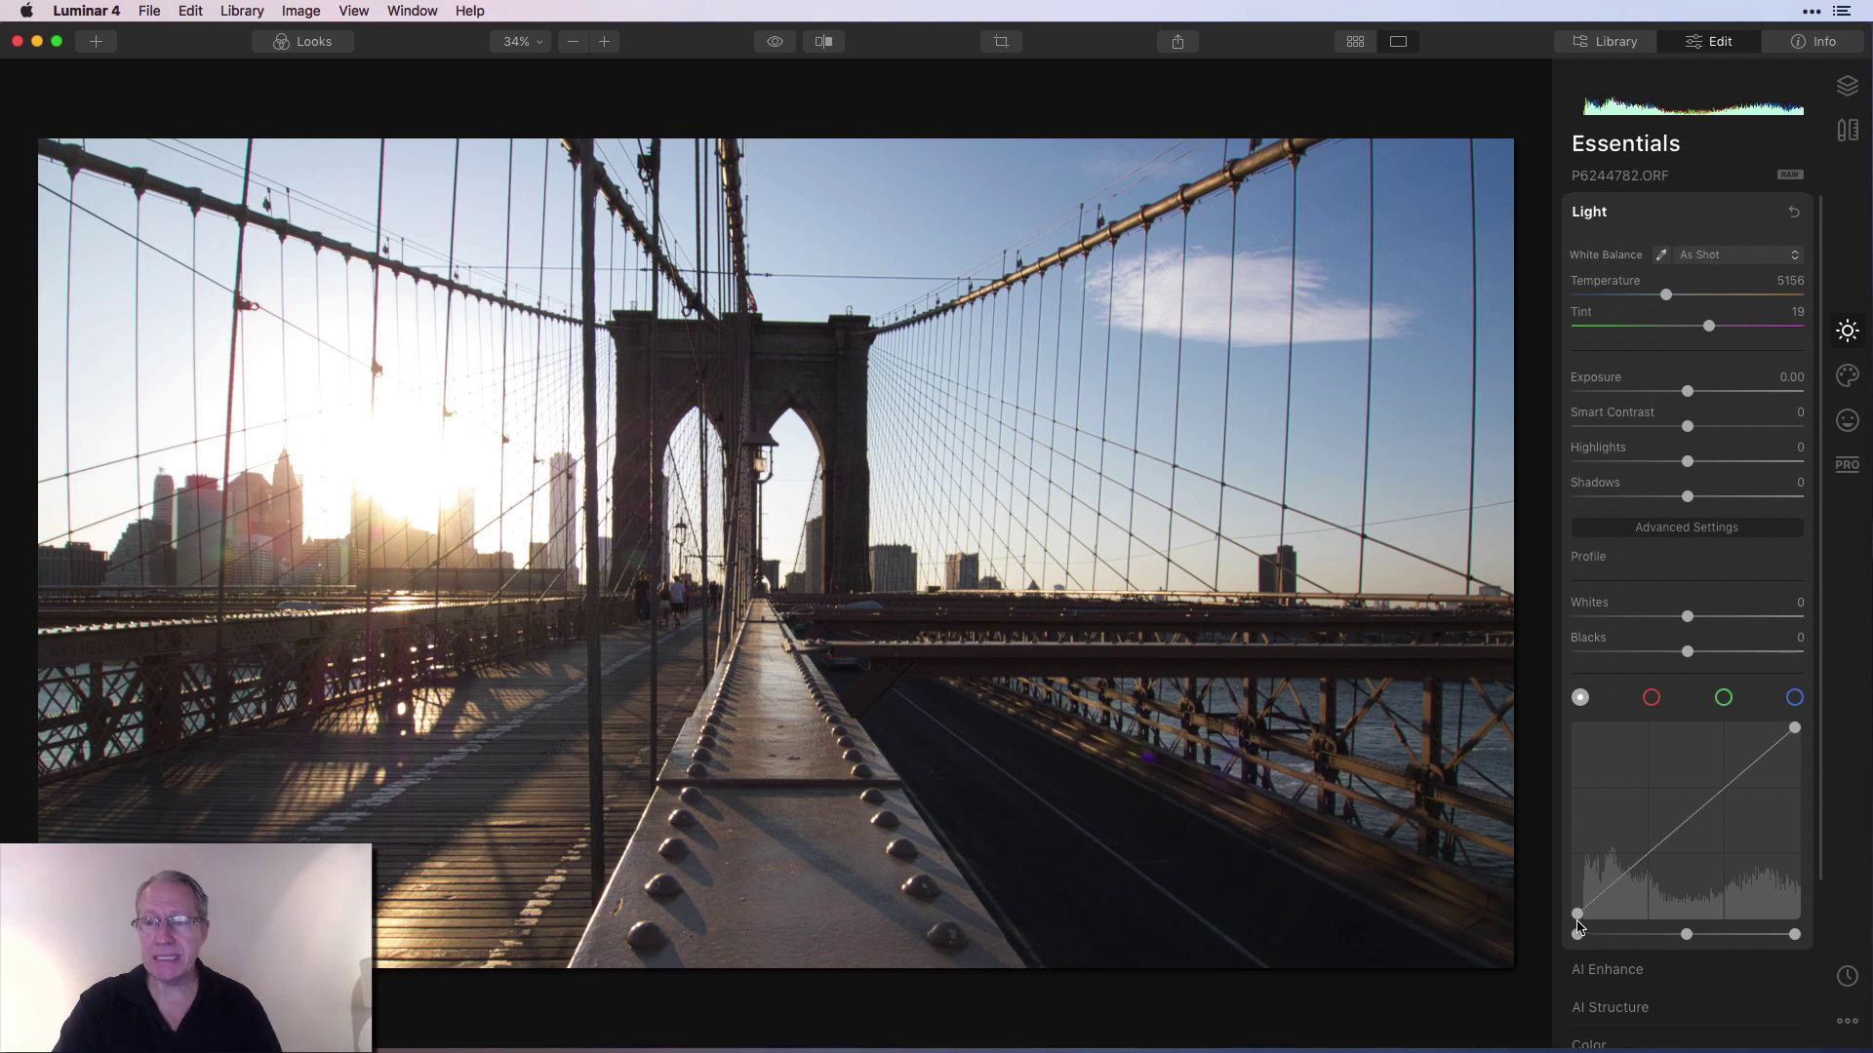
pyautogui.moveTo(1578, 915); pyautogui.dragTo(1678, 907)
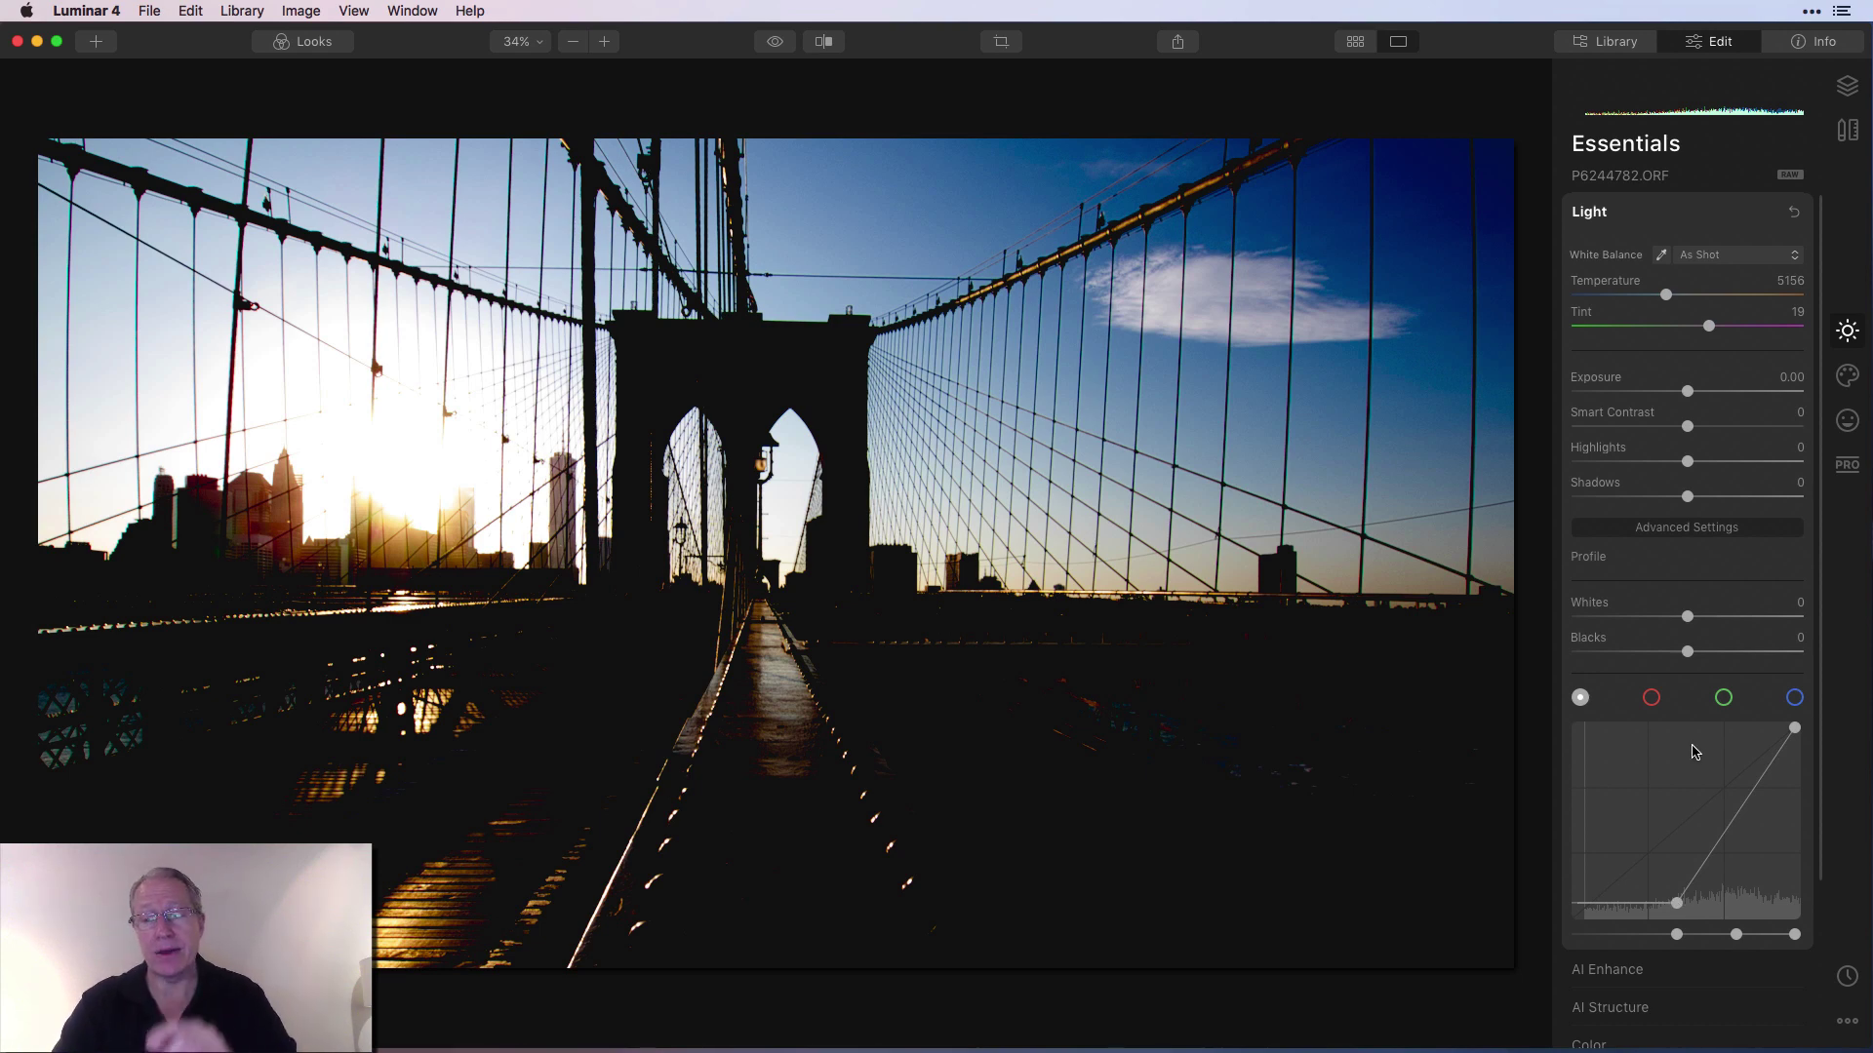
# Step: Reset Light and test the black and white points, leaving a straight diagonal curve
pyautogui.click(1793, 213)
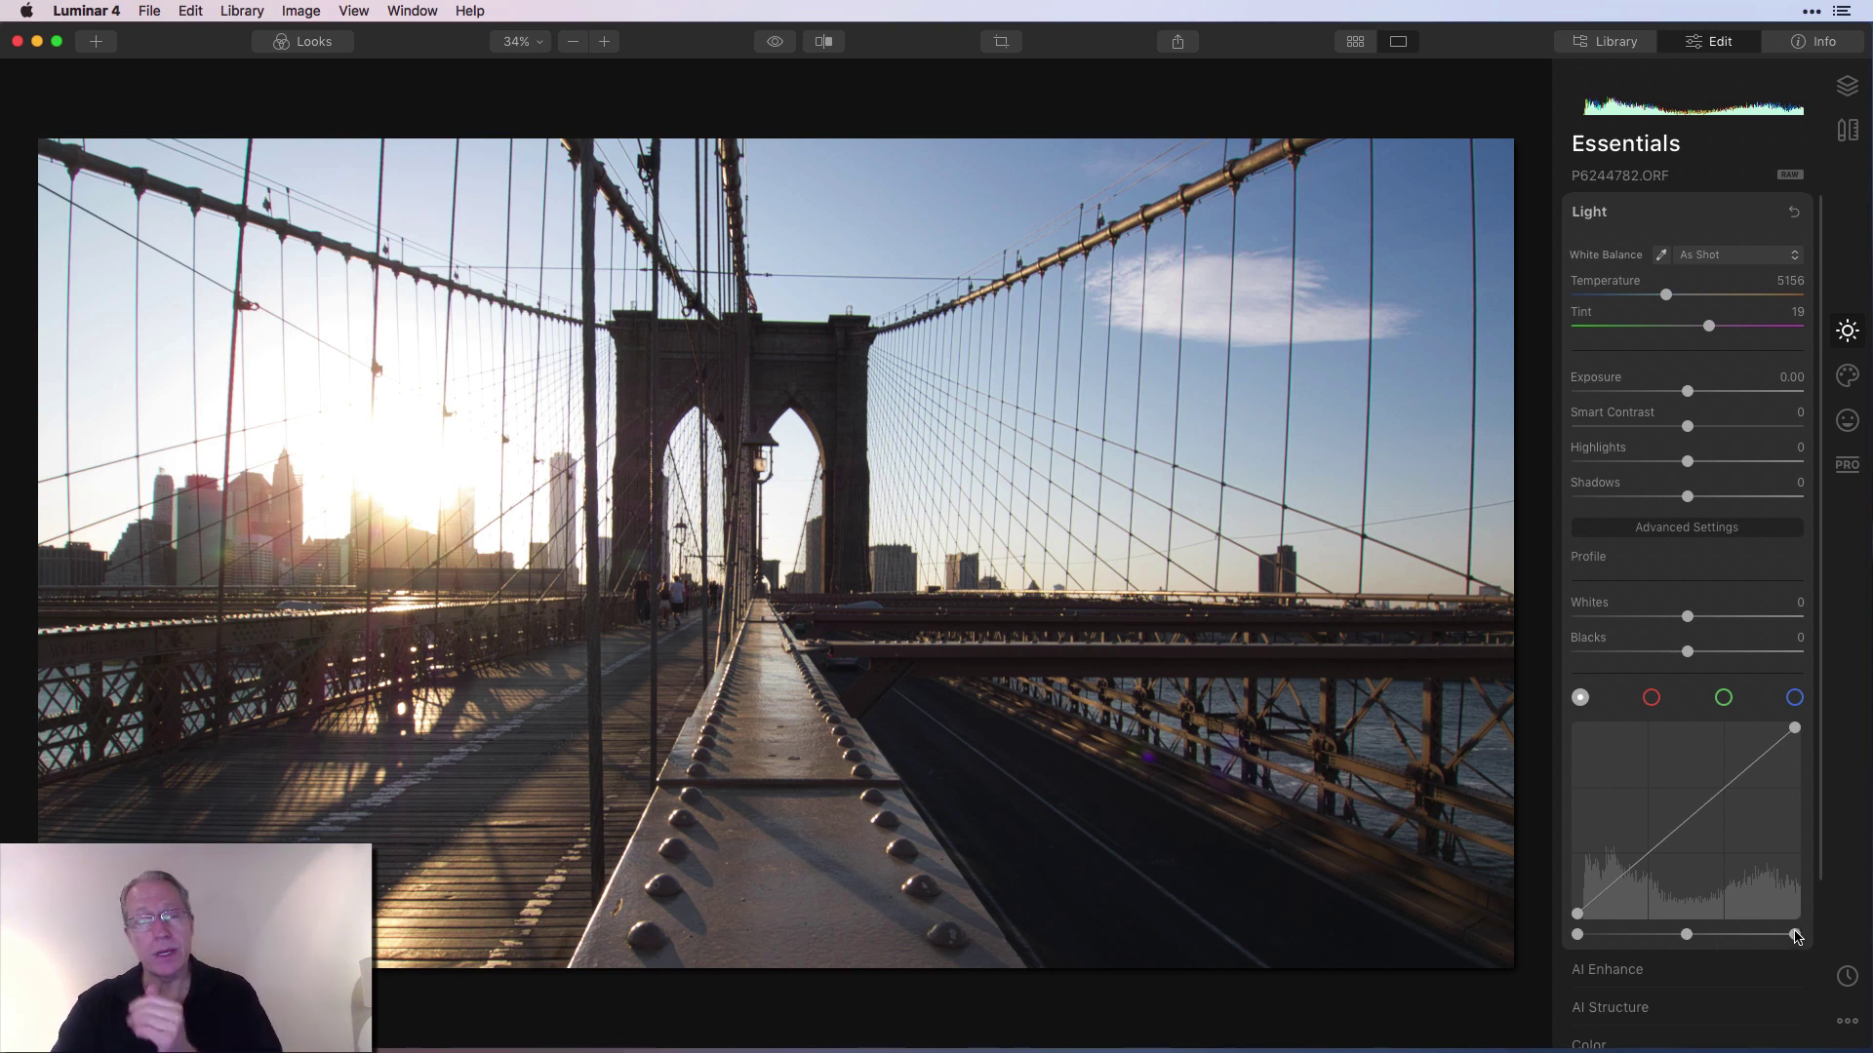
pyautogui.moveTo(1578, 935)
pyautogui.mouseDown()
pyautogui.moveTo(1646, 946)
pyautogui.moveTo(1622, 926)
pyautogui.moveTo(1555, 936)
pyautogui.moveTo(1676, 937)
pyautogui.moveTo(1563, 930)
pyautogui.mouseUp()
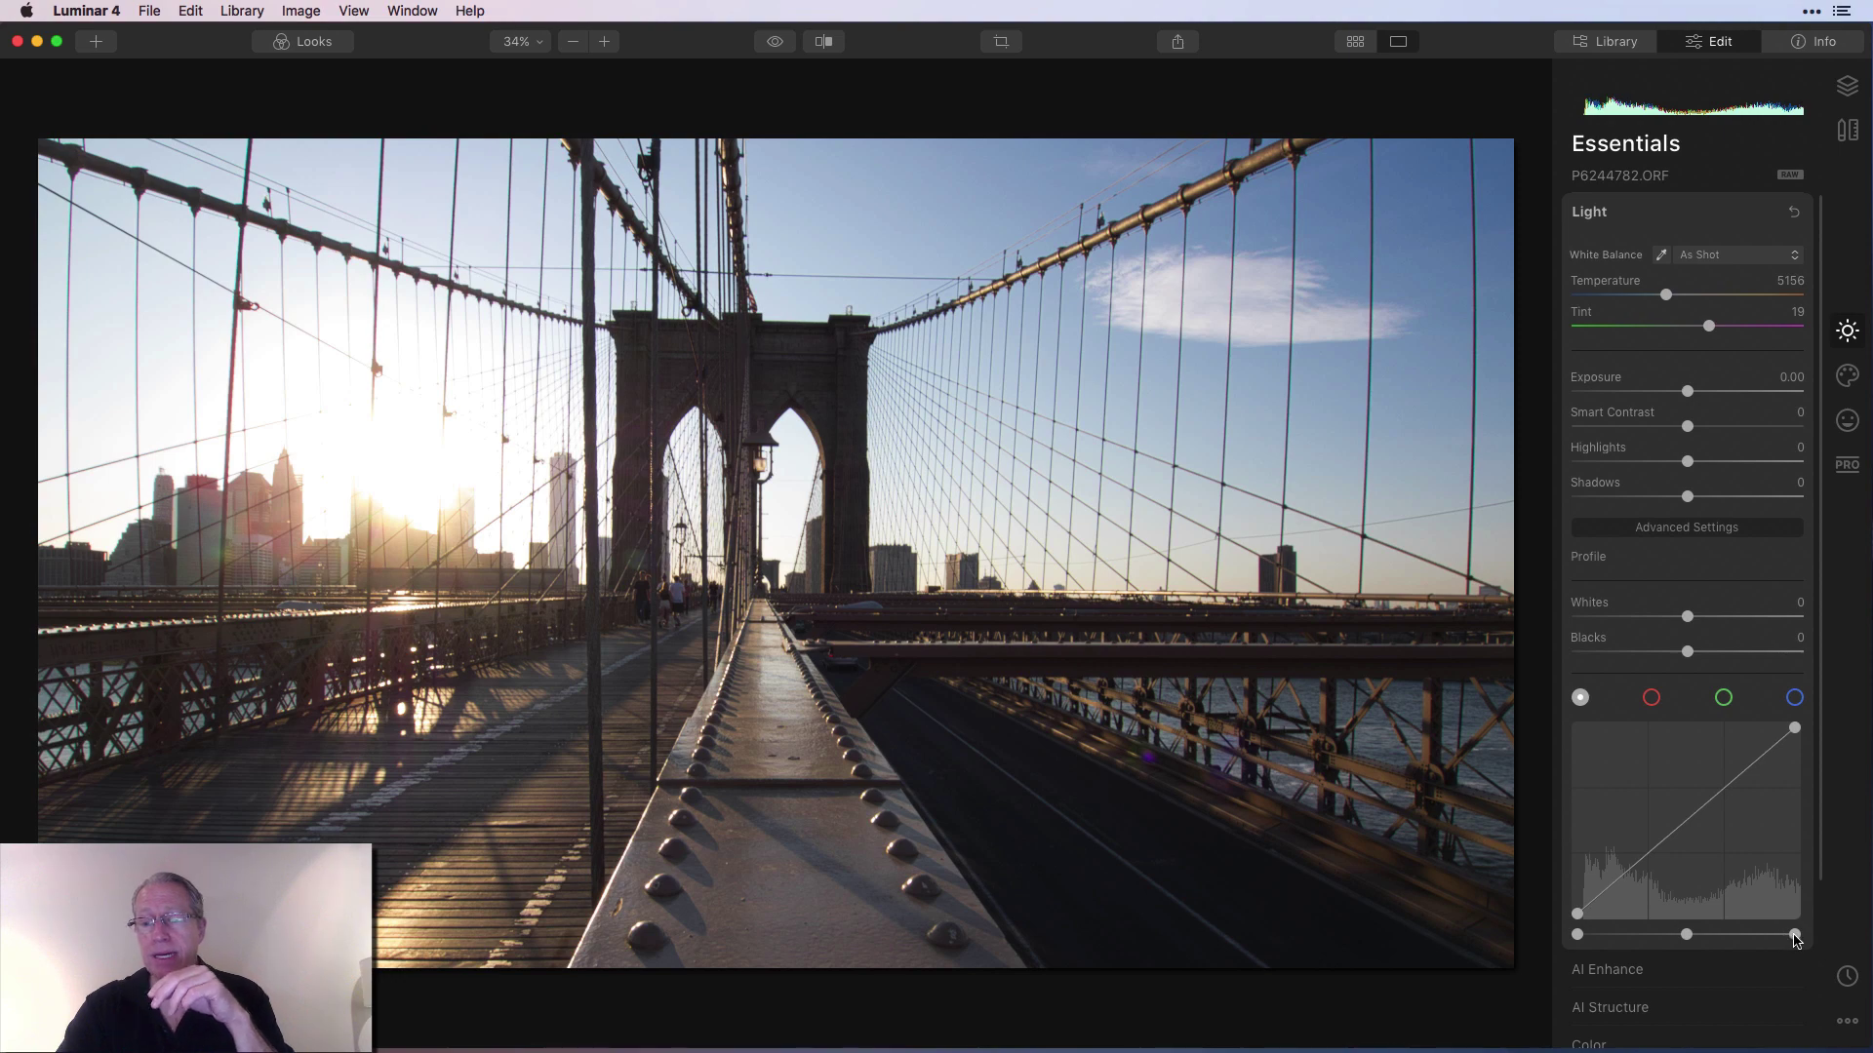
pyautogui.moveTo(1796, 938)
pyautogui.mouseDown()
pyautogui.moveTo(1736, 936)
pyautogui.moveTo(1807, 936)
pyautogui.mouseUp()
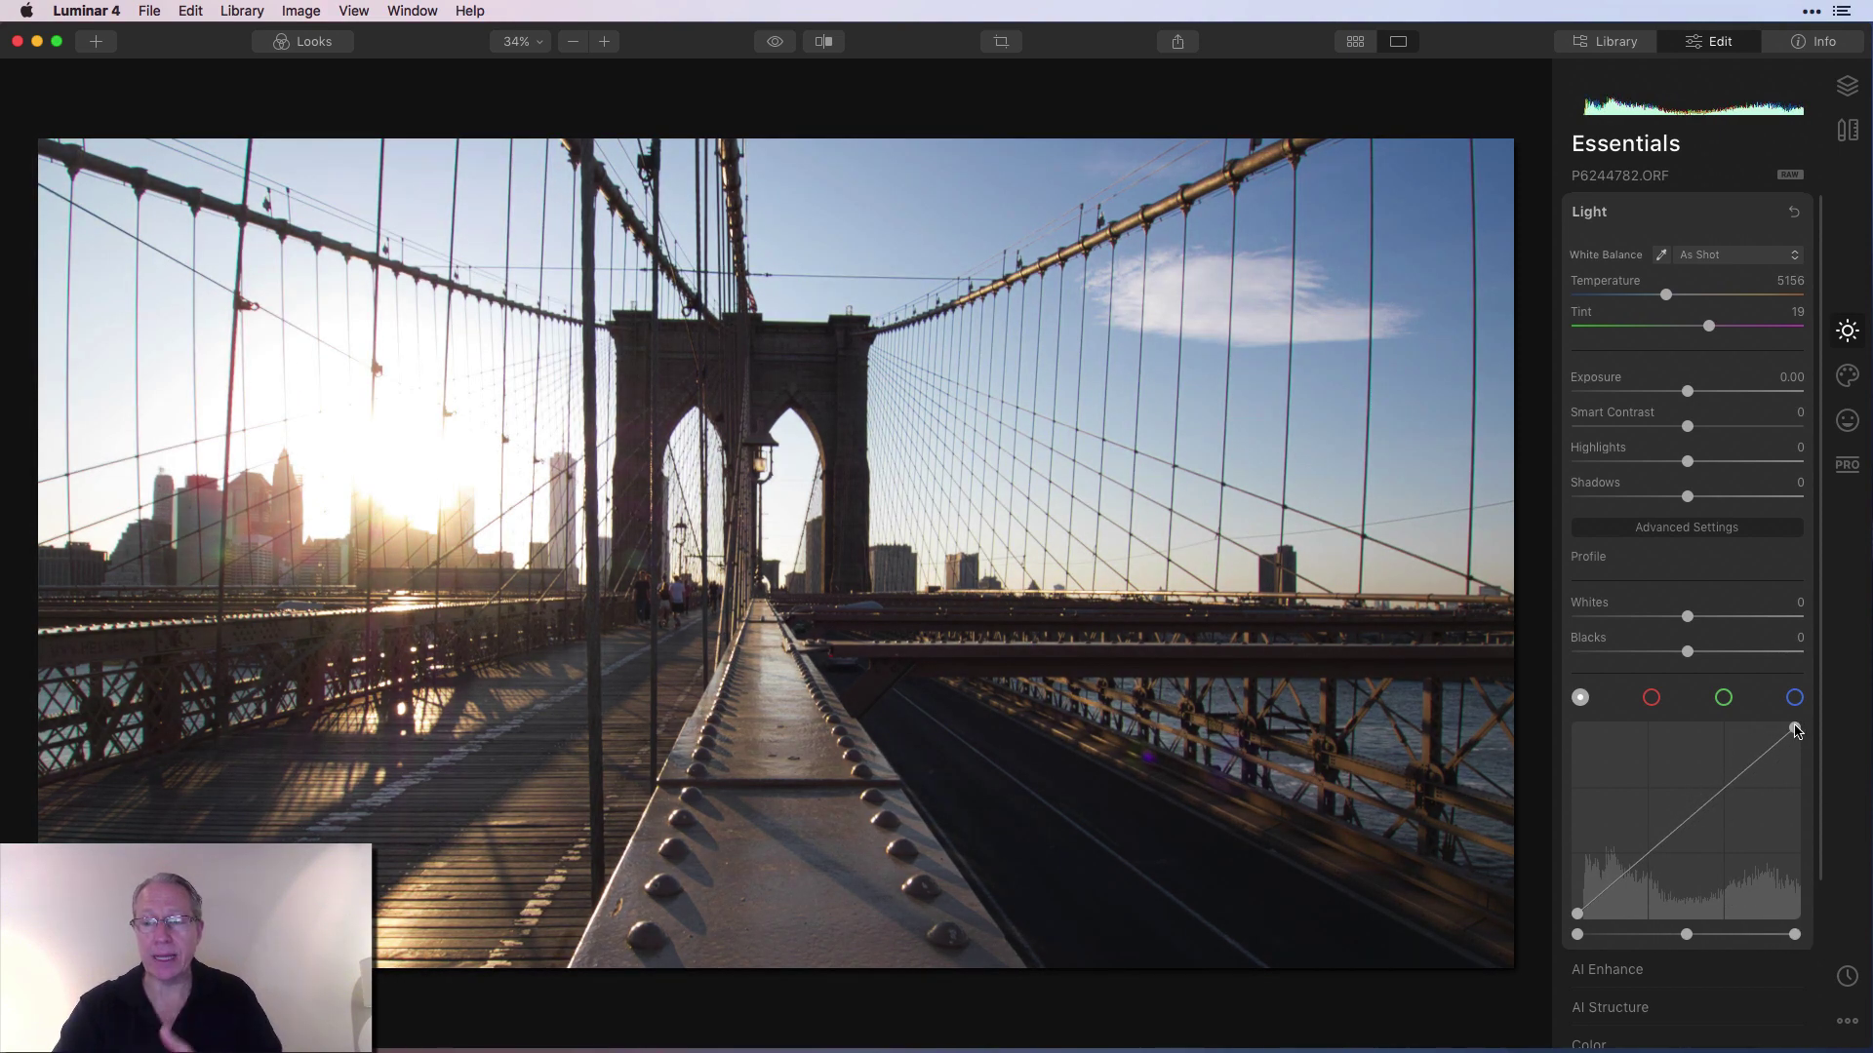
pyautogui.moveTo(1795, 729)
pyautogui.mouseDown()
pyautogui.moveTo(1795, 781)
pyautogui.moveTo(1795, 728)
pyautogui.mouseUp()
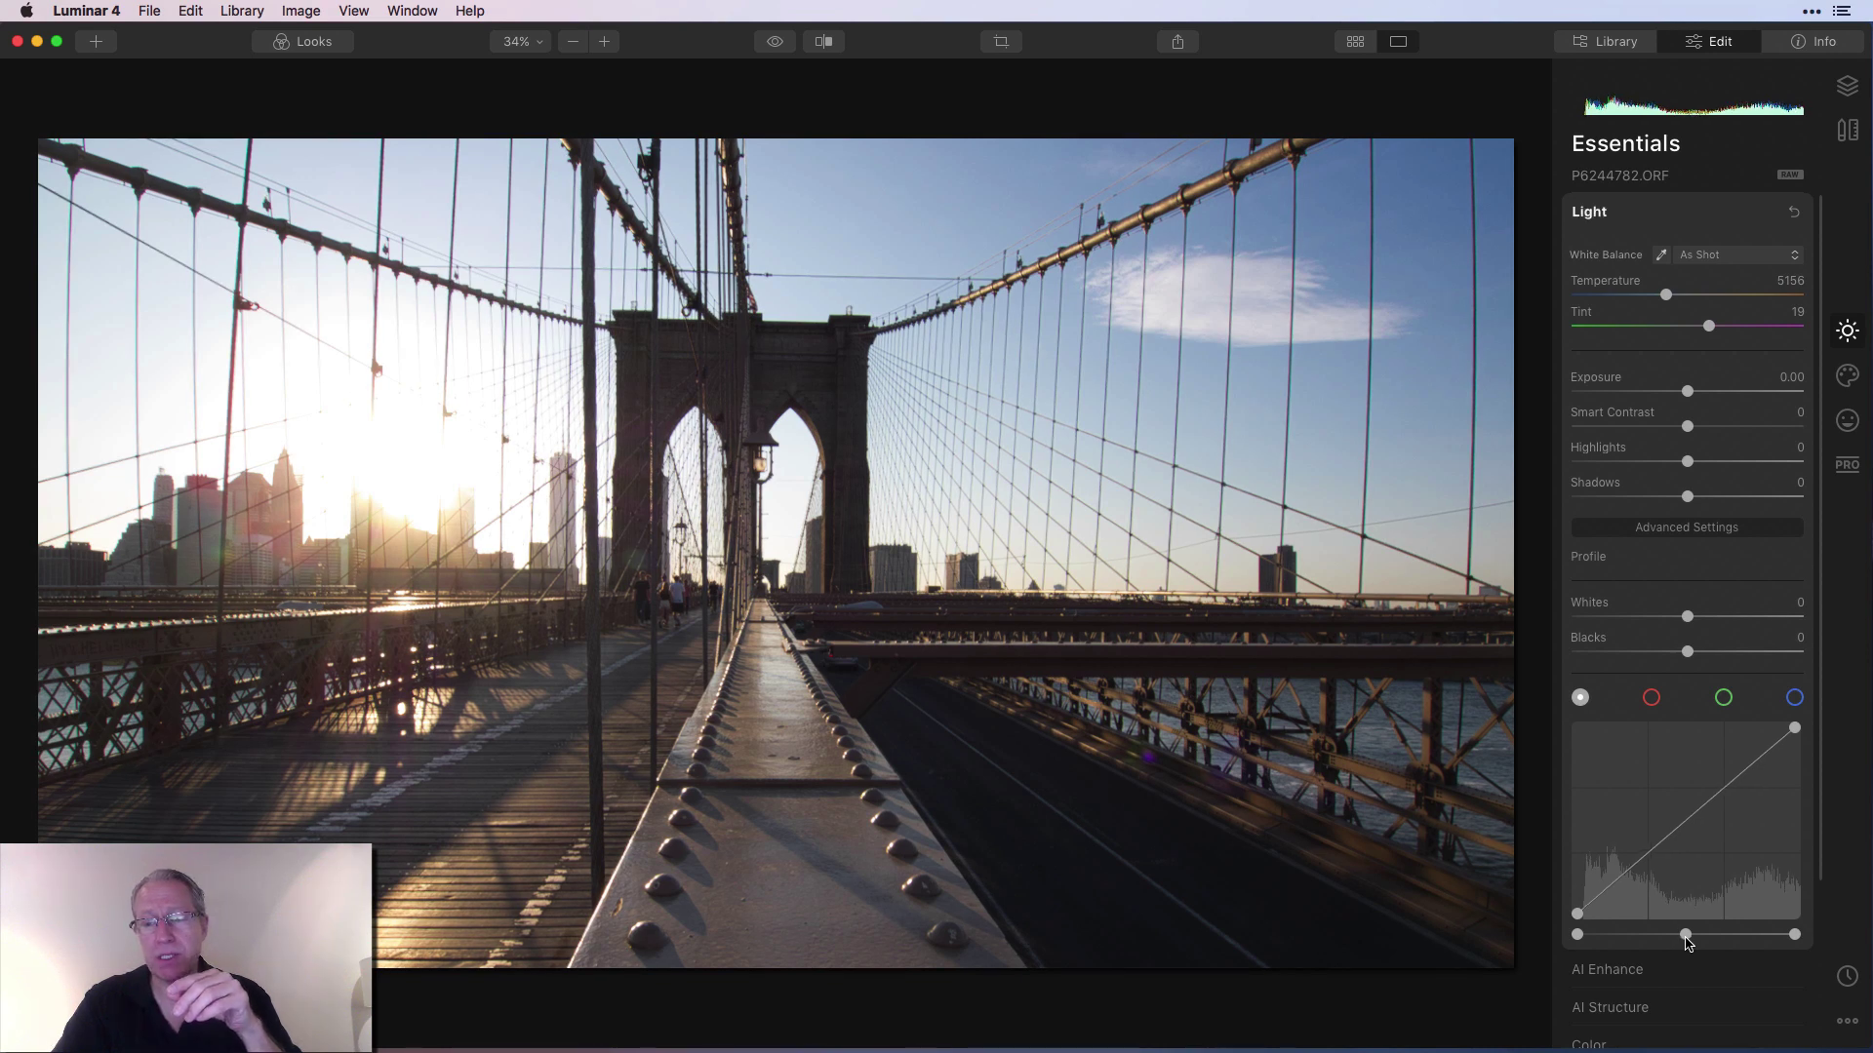
pyautogui.moveTo(1689, 941); pyautogui.dragTo(1746, 938)
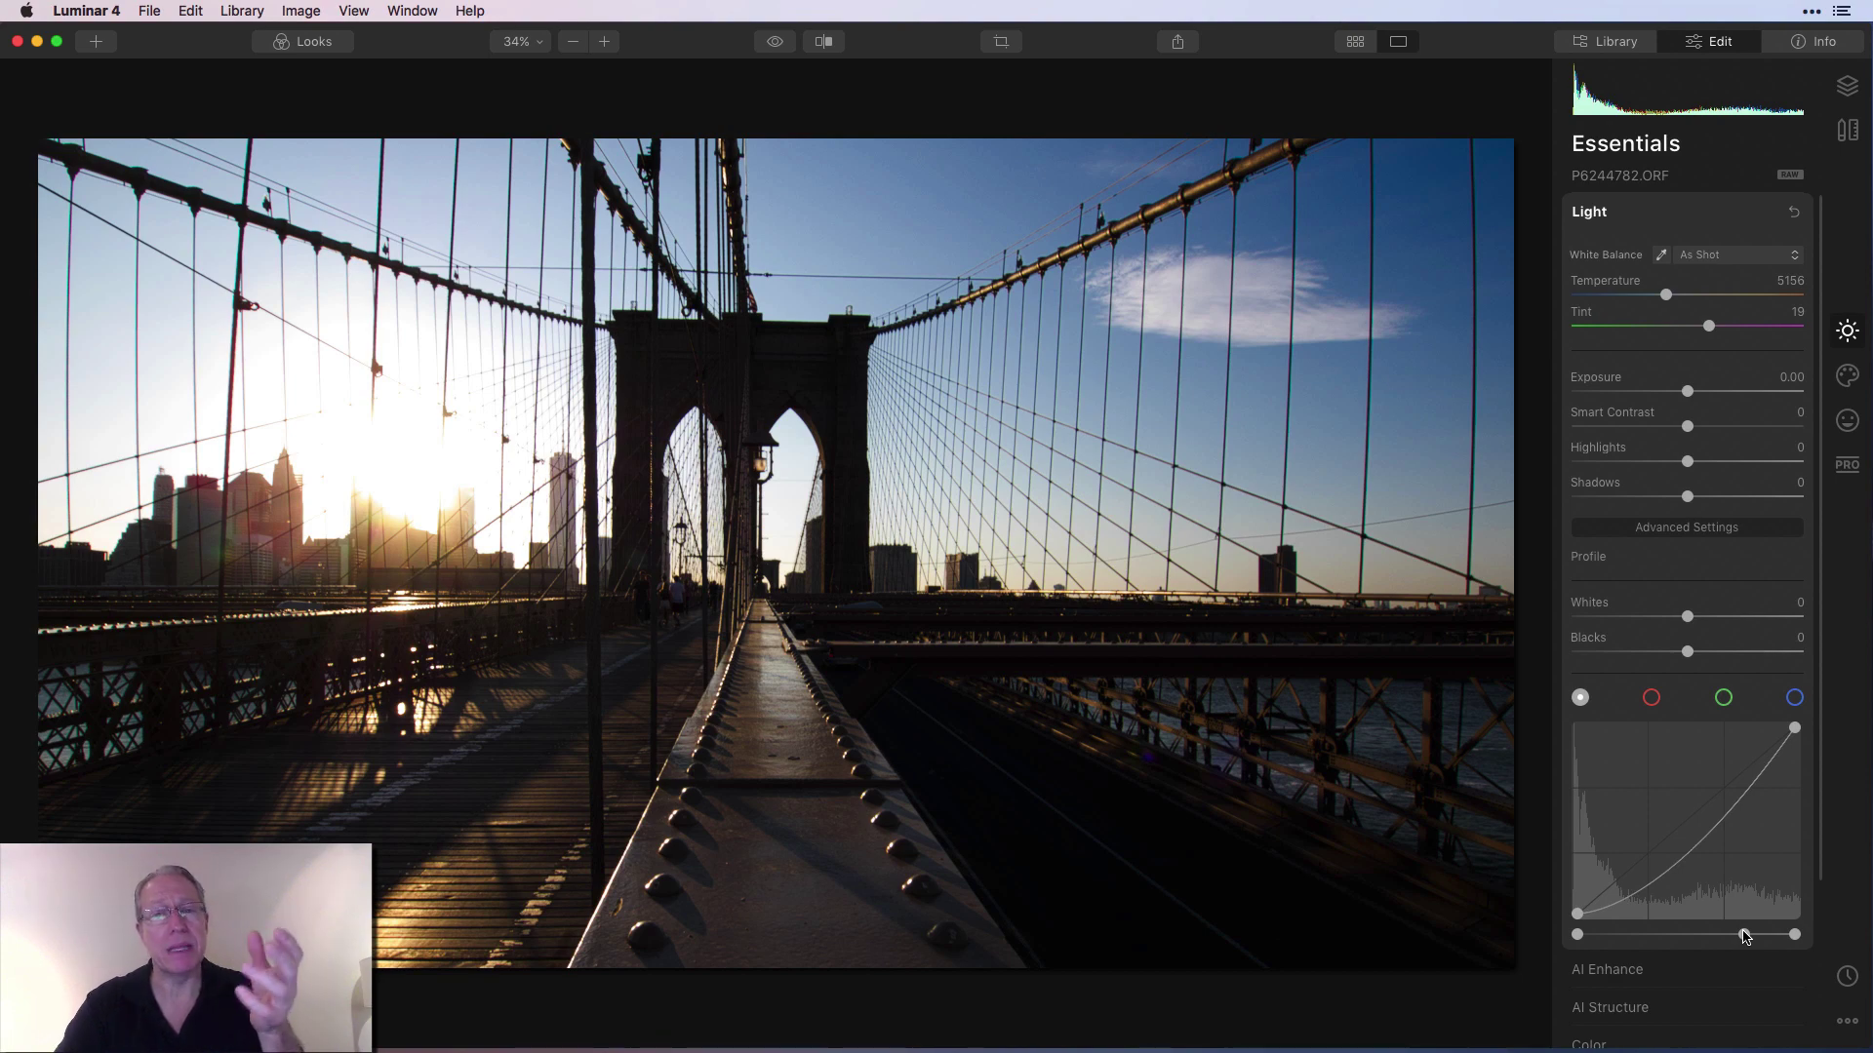
pyautogui.moveTo(1745, 937); pyautogui.dragTo(1661, 929)
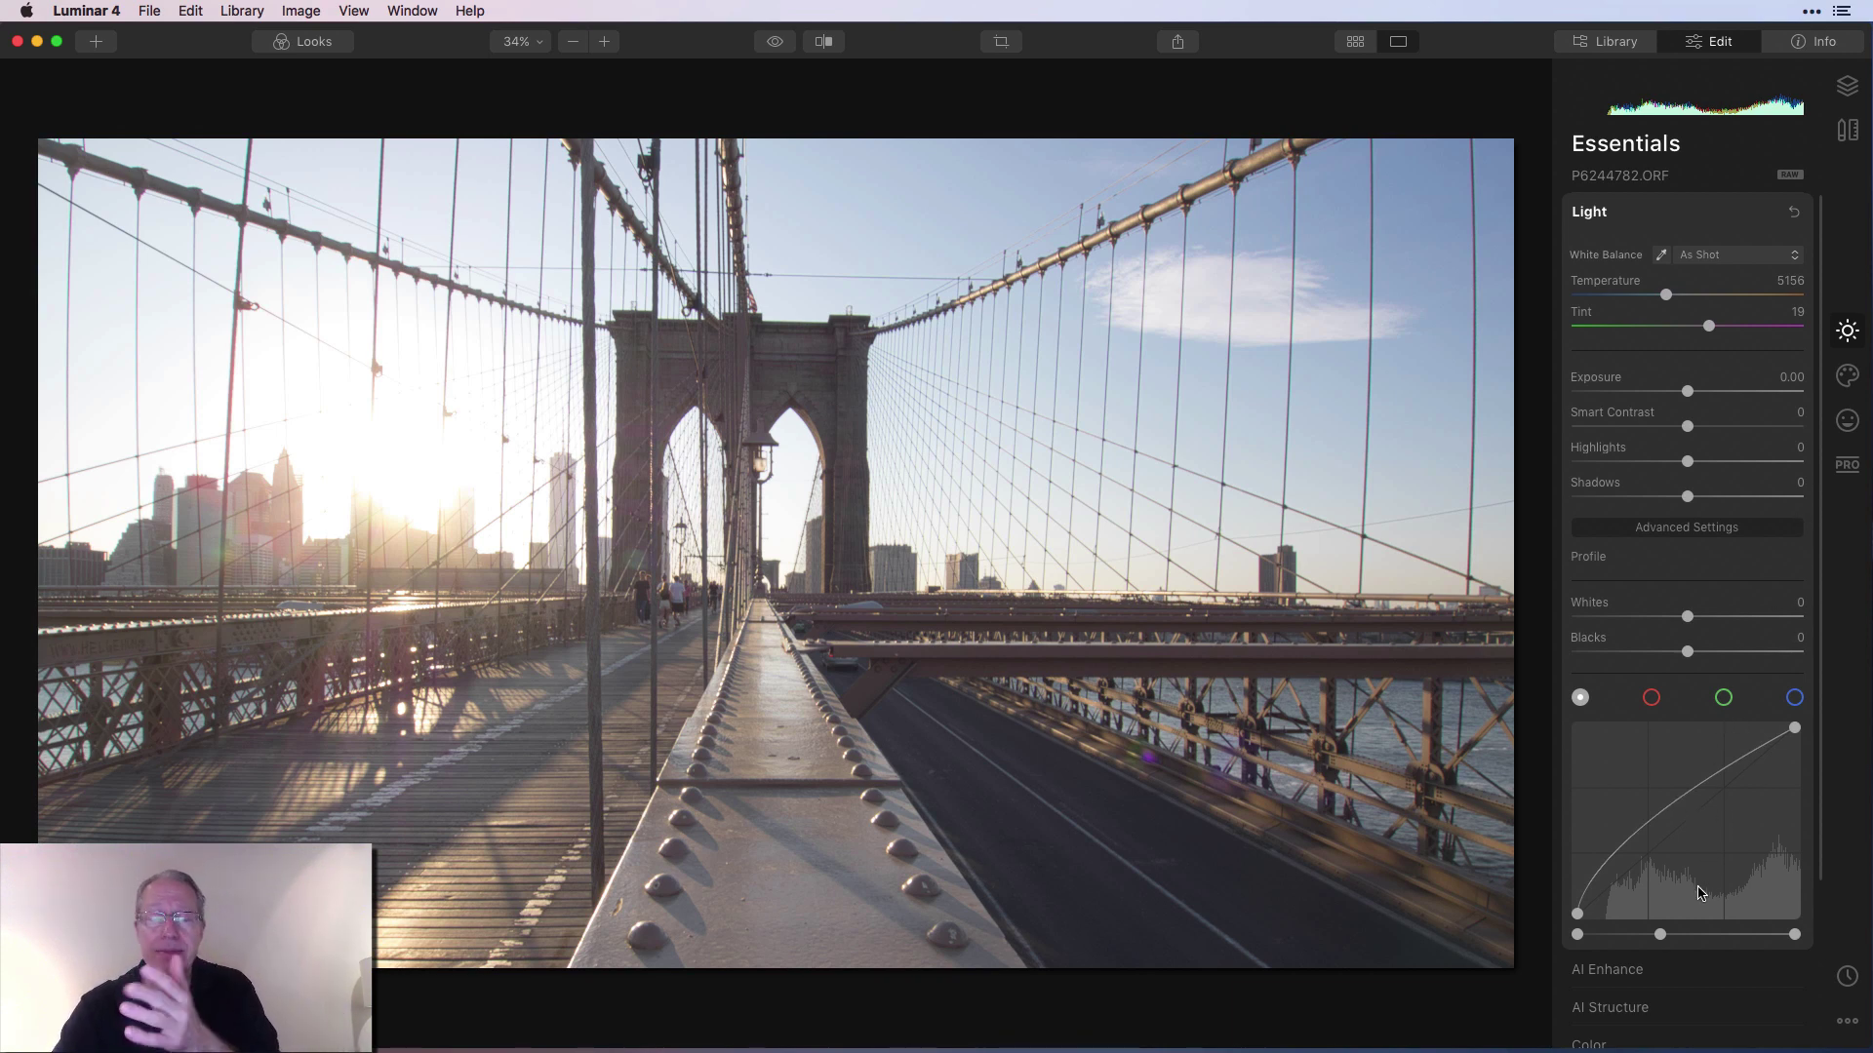
pyautogui.moveTo(1660, 934); pyautogui.dragTo(1648, 936)
pyautogui.doubleClick(1647, 937)
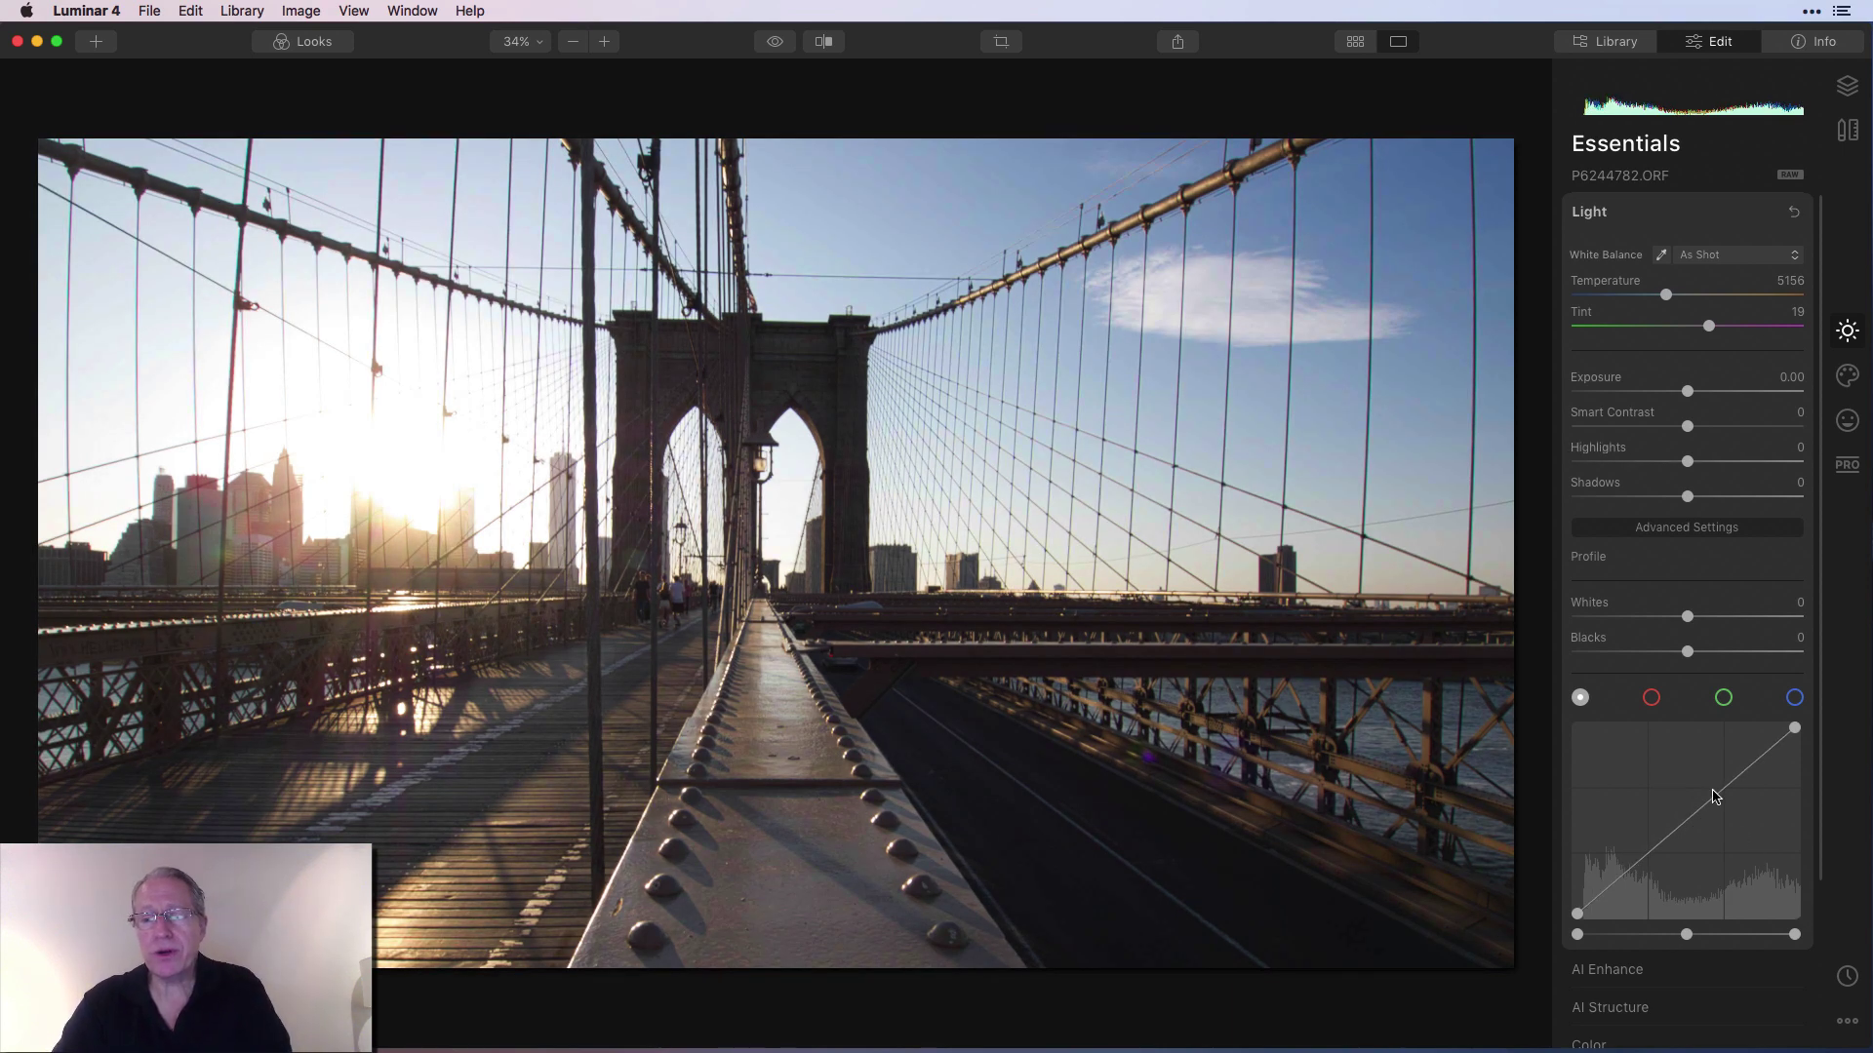
# Step: Add upper and lower curve points, raising the upper and lowering the lower into an S
pyautogui.click(1717, 796)
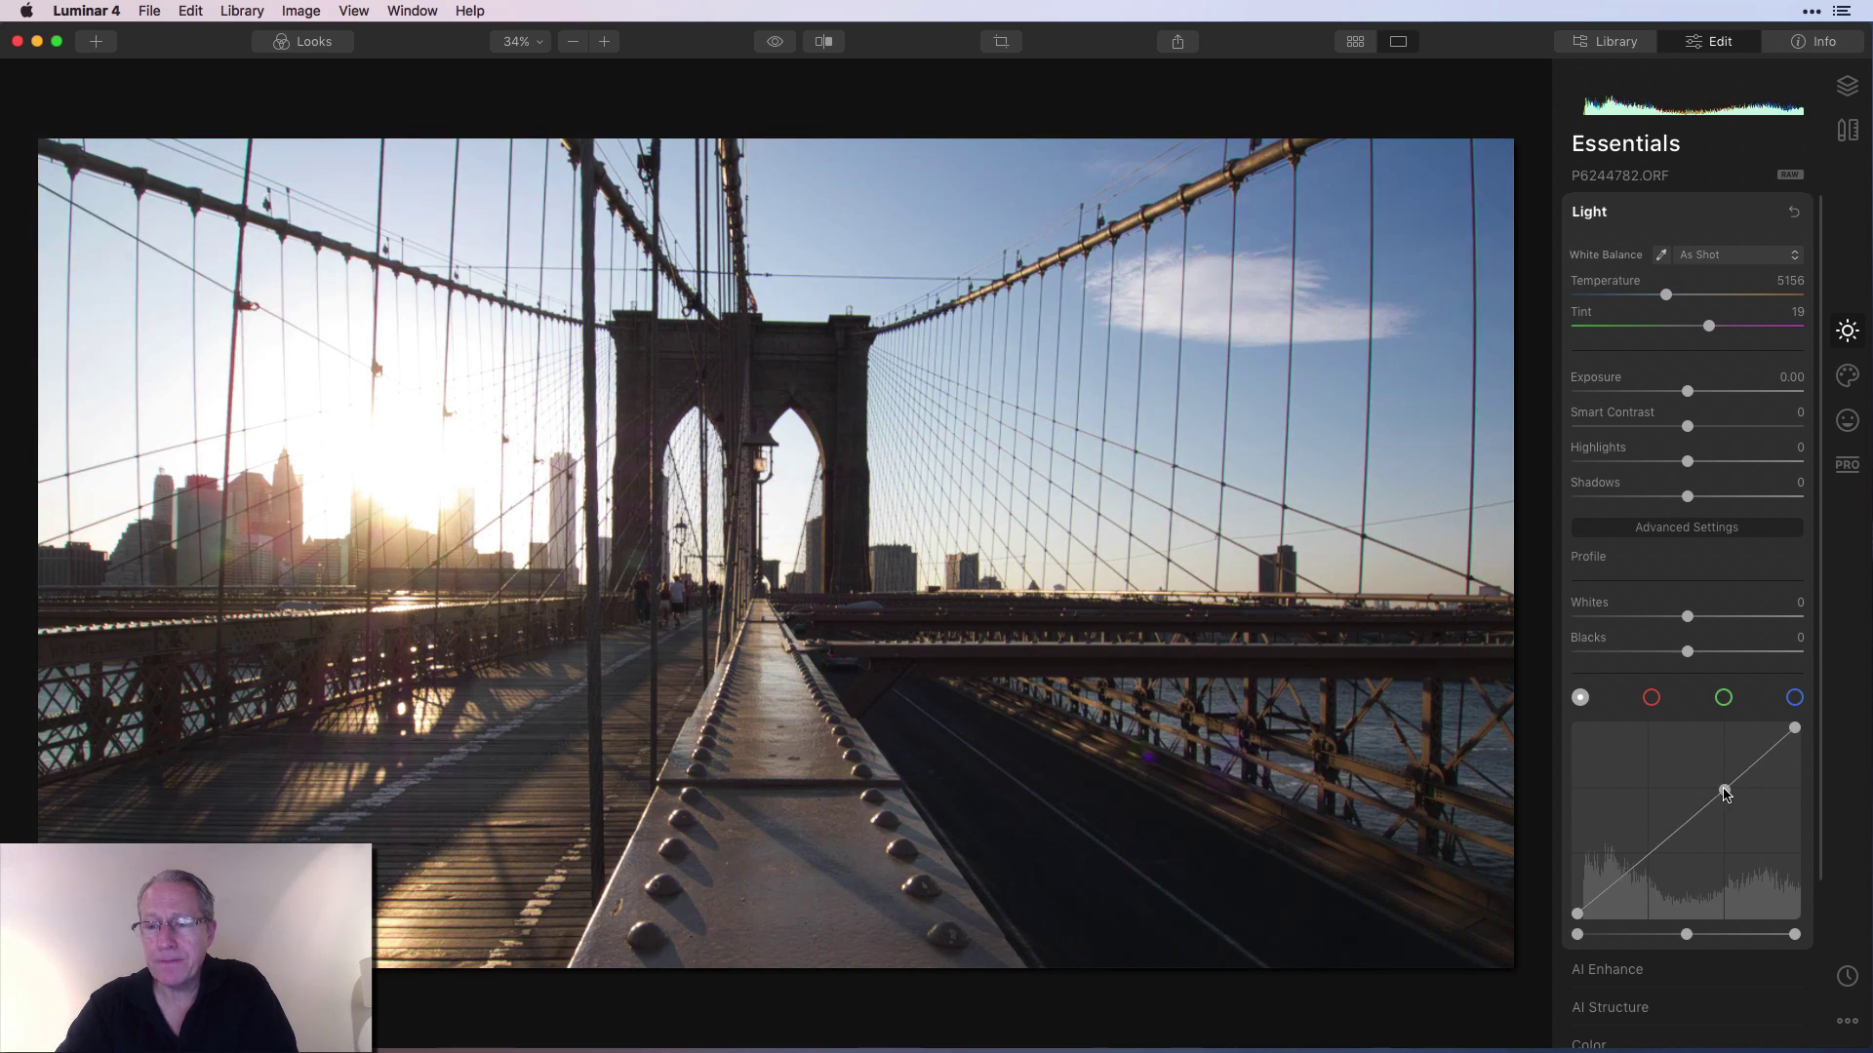
pyautogui.click(1648, 855)
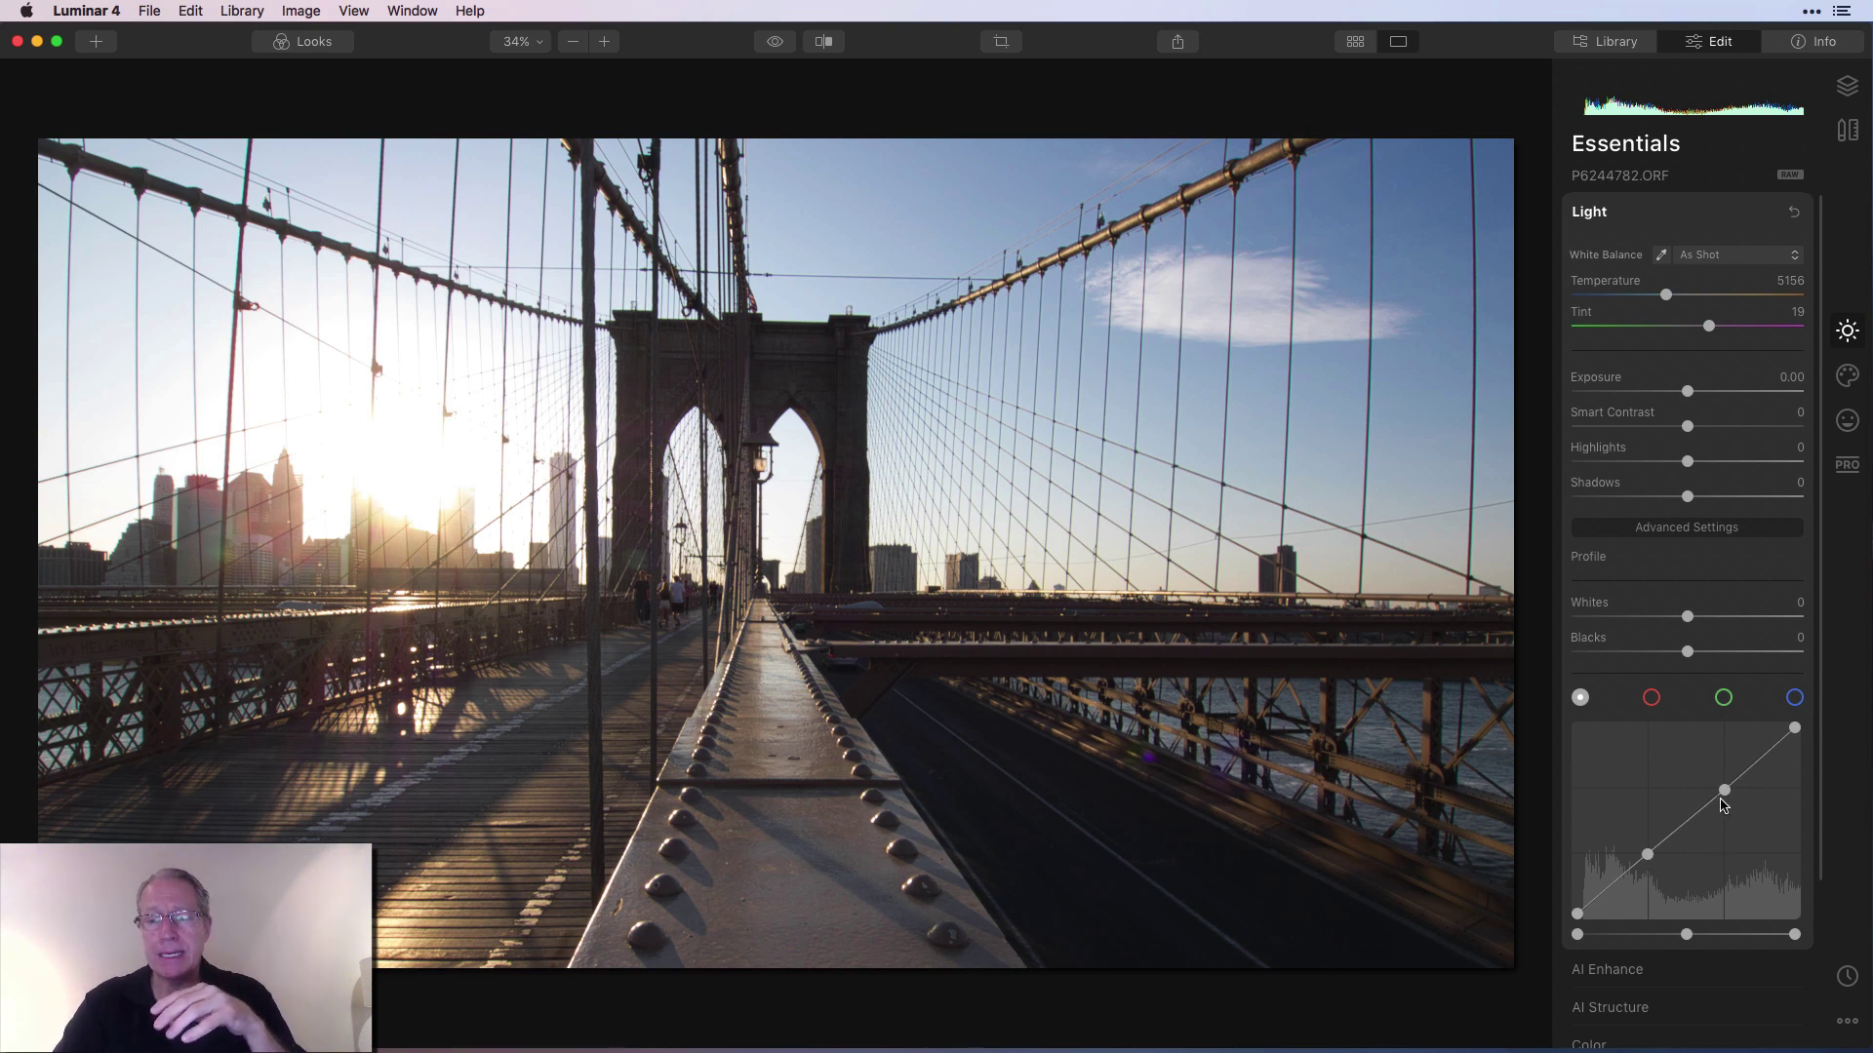
pyautogui.moveTo(1724, 792); pyautogui.dragTo(1718, 782)
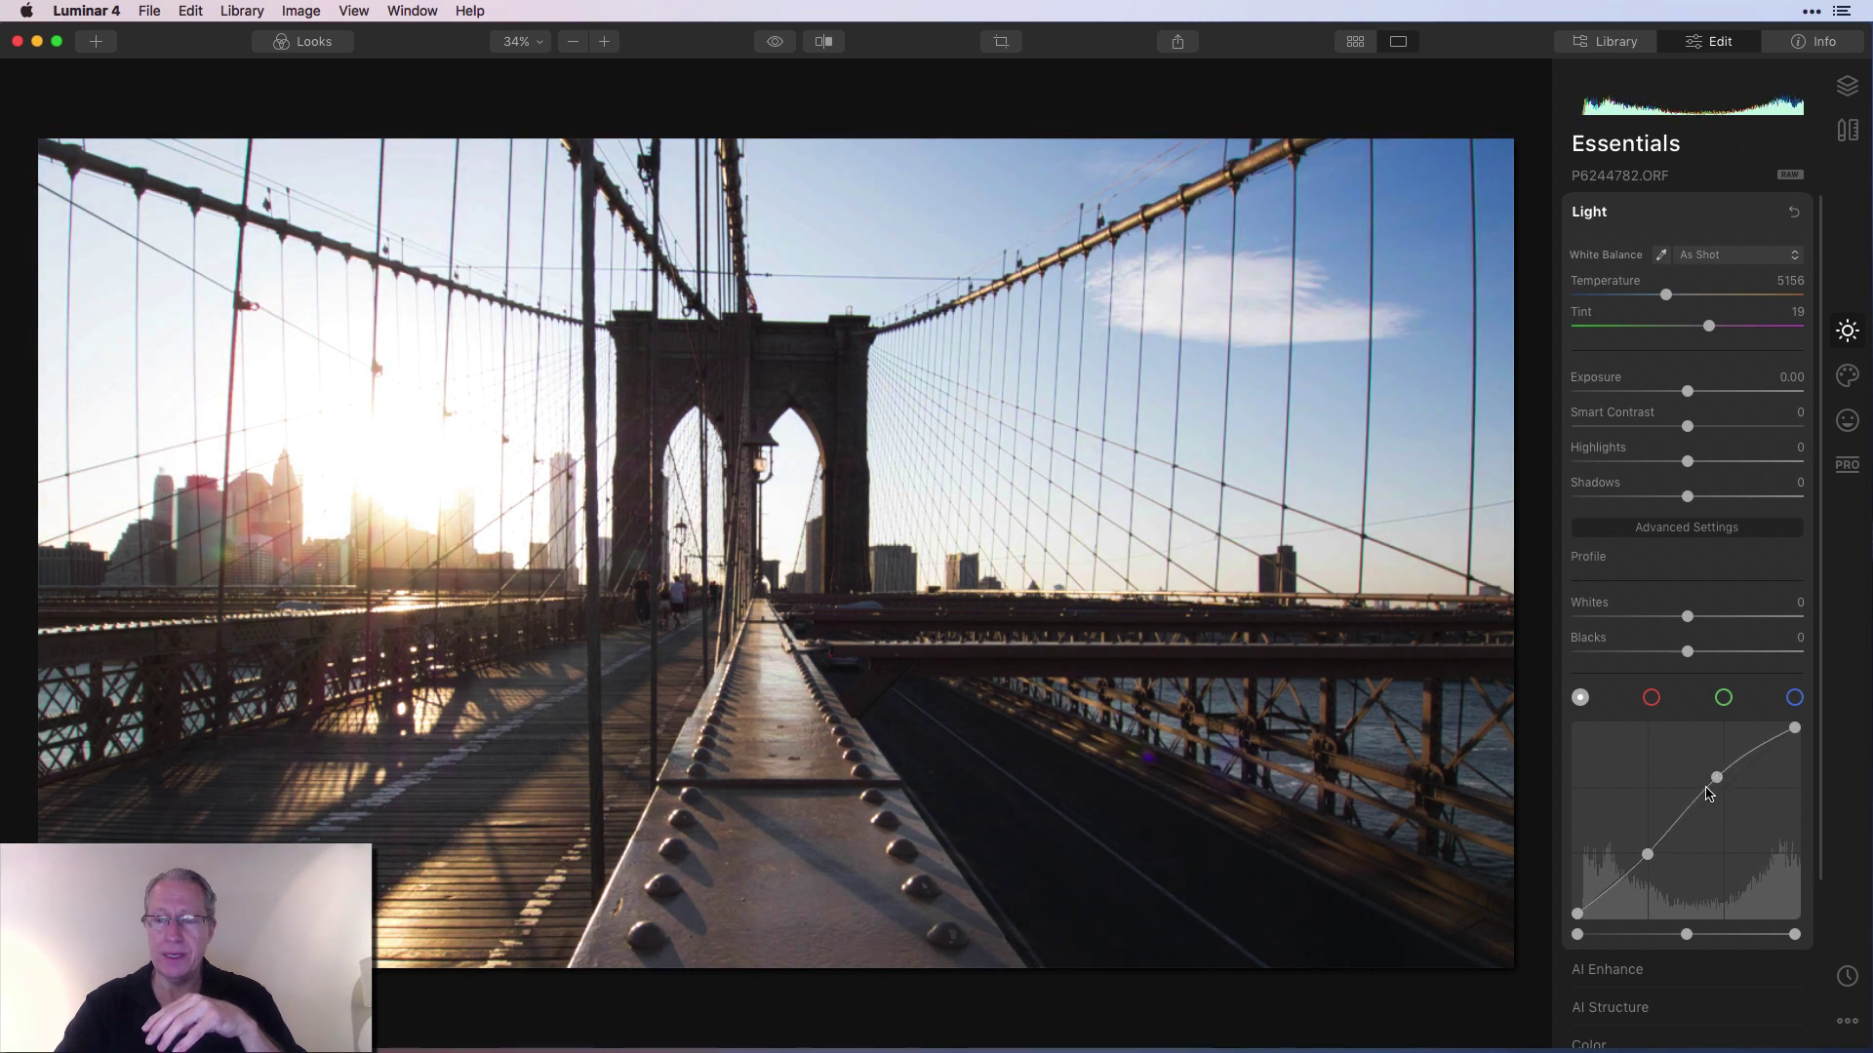
pyautogui.moveTo(1649, 856); pyautogui.dragTo(1654, 863)
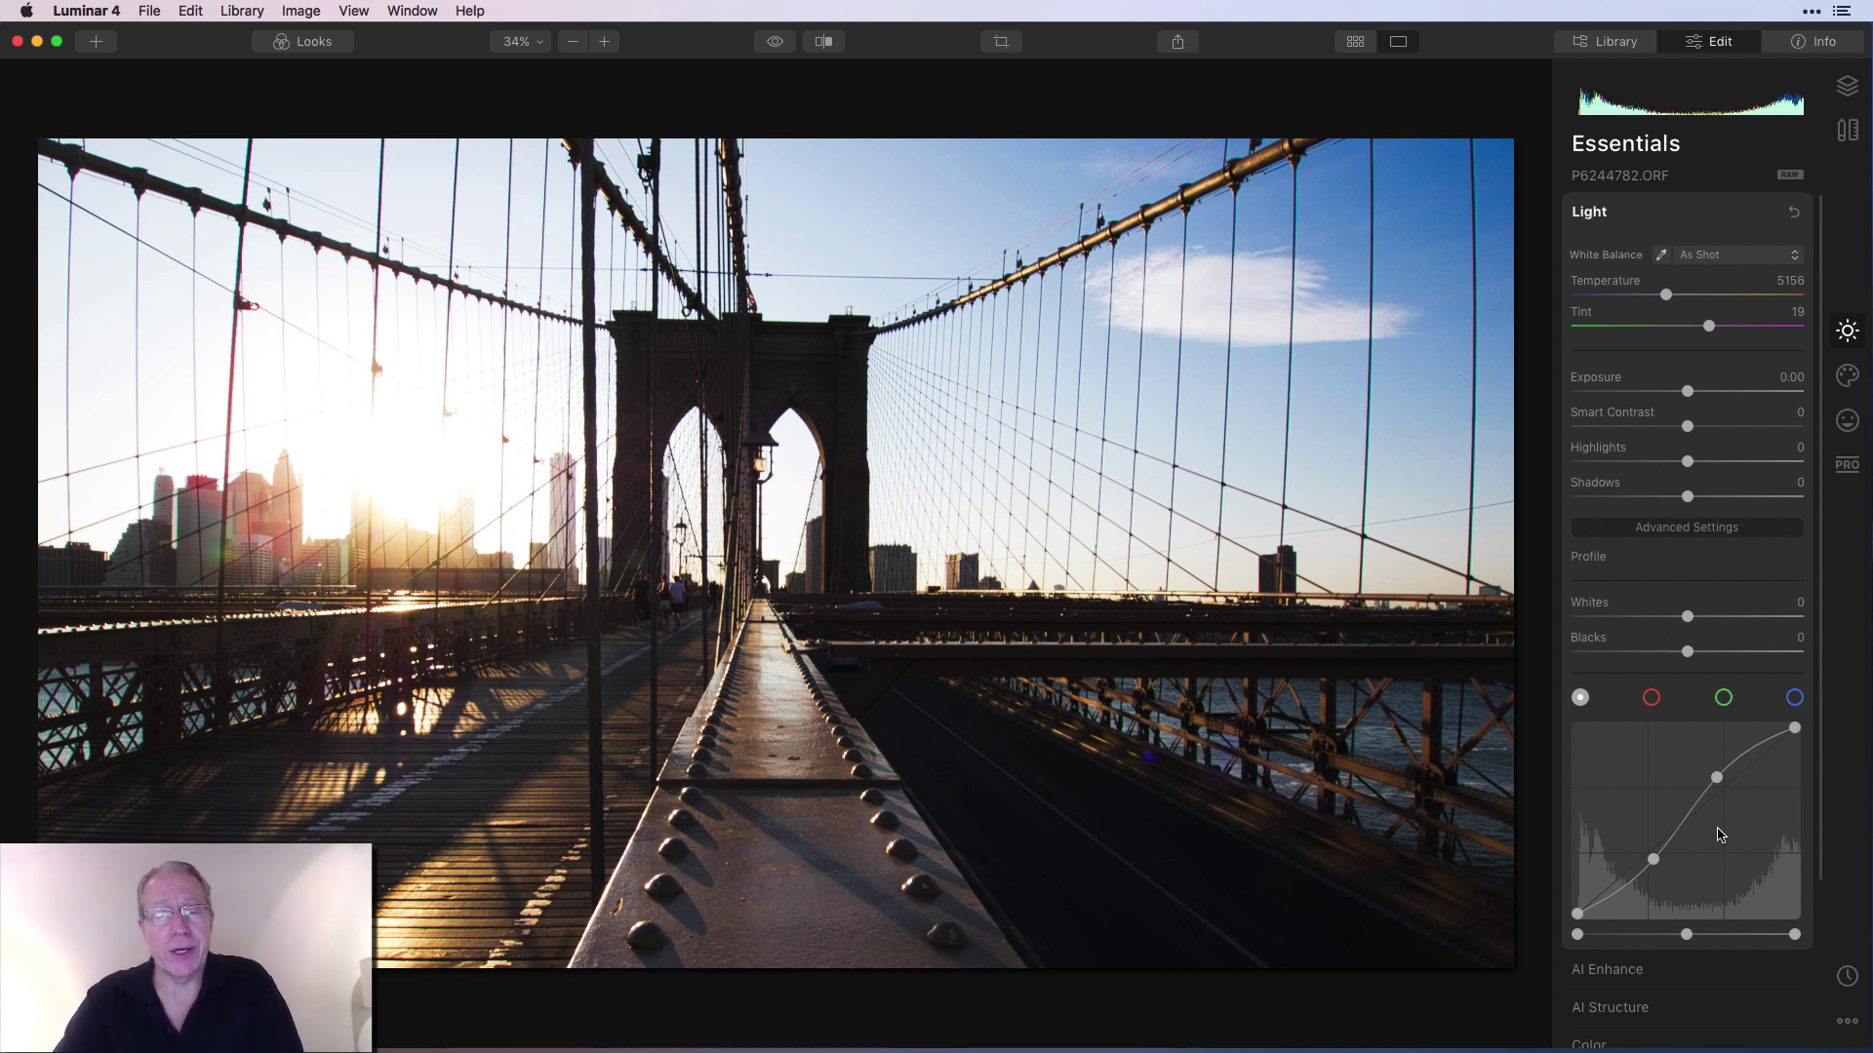
# Step: Reset the curve by double-clicking, then add a midpoint and raise it up-left to brighten
pyautogui.doubleClick(1682, 832)
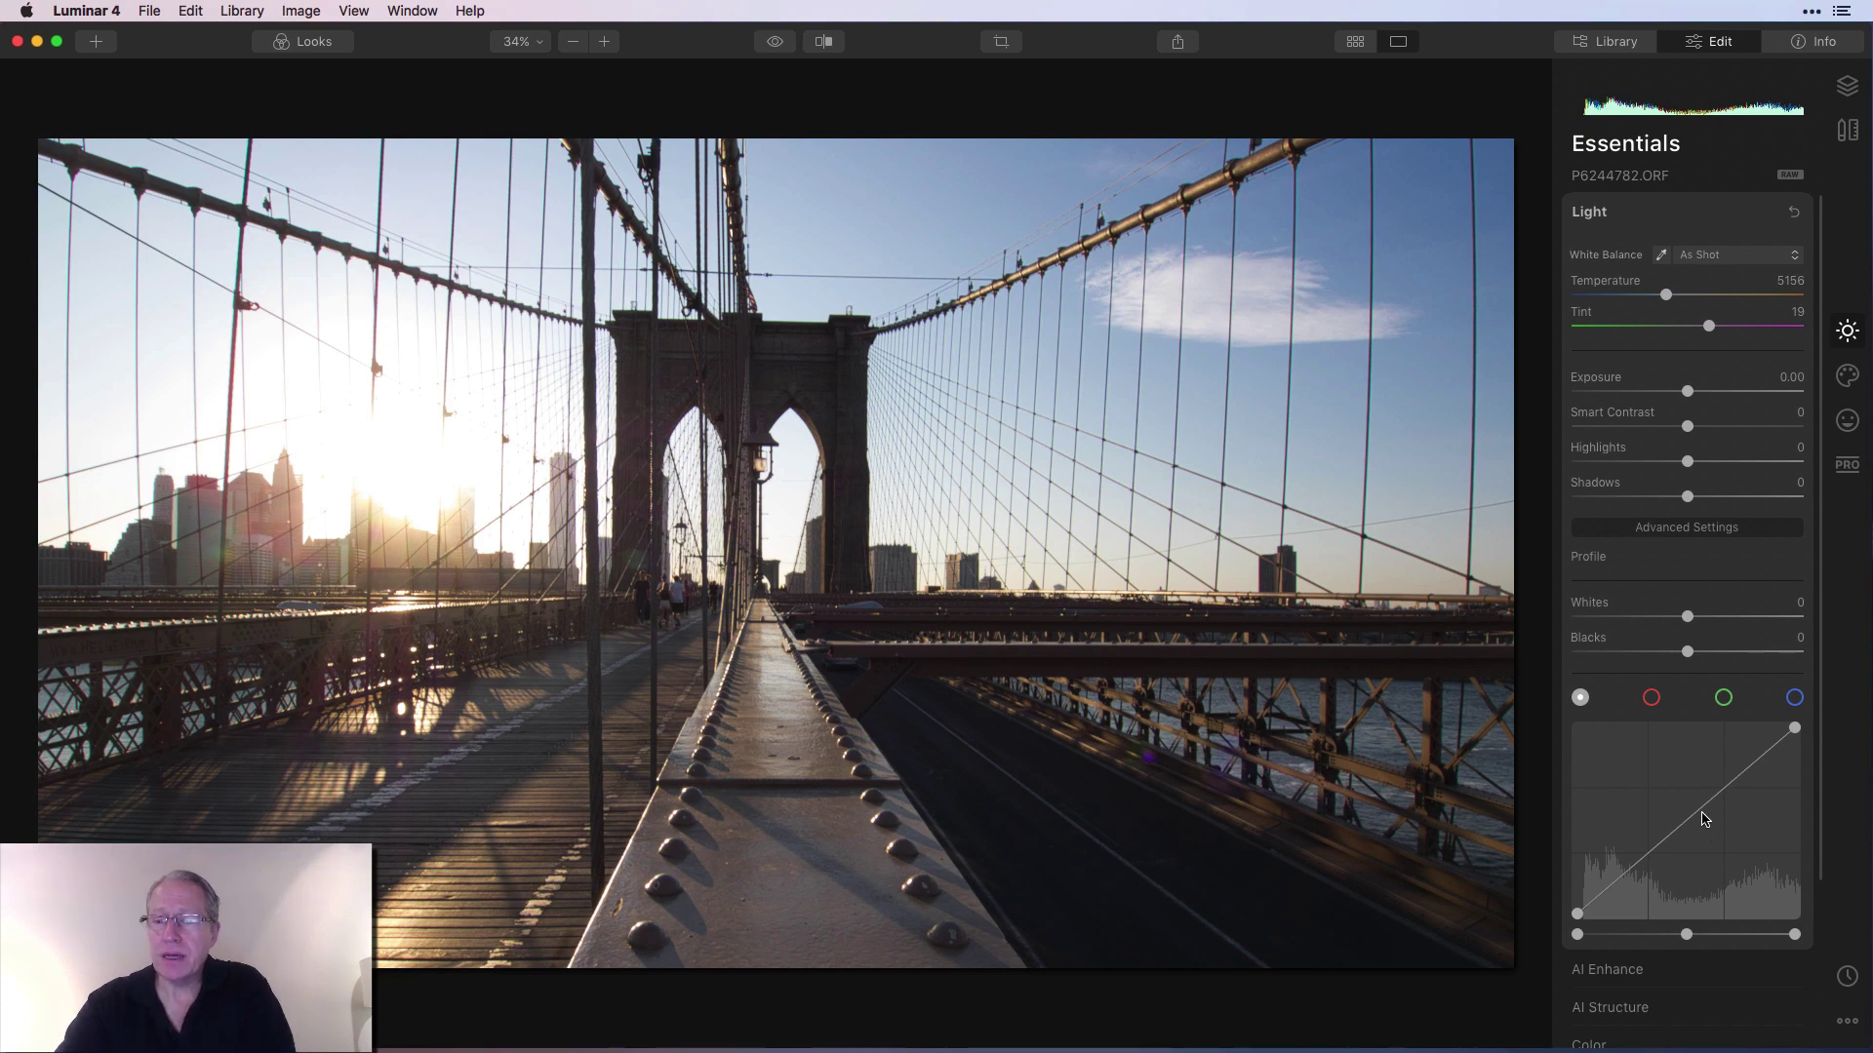
pyautogui.click(1724, 792)
pyautogui.moveTo(1725, 792); pyautogui.dragTo(1704, 767)
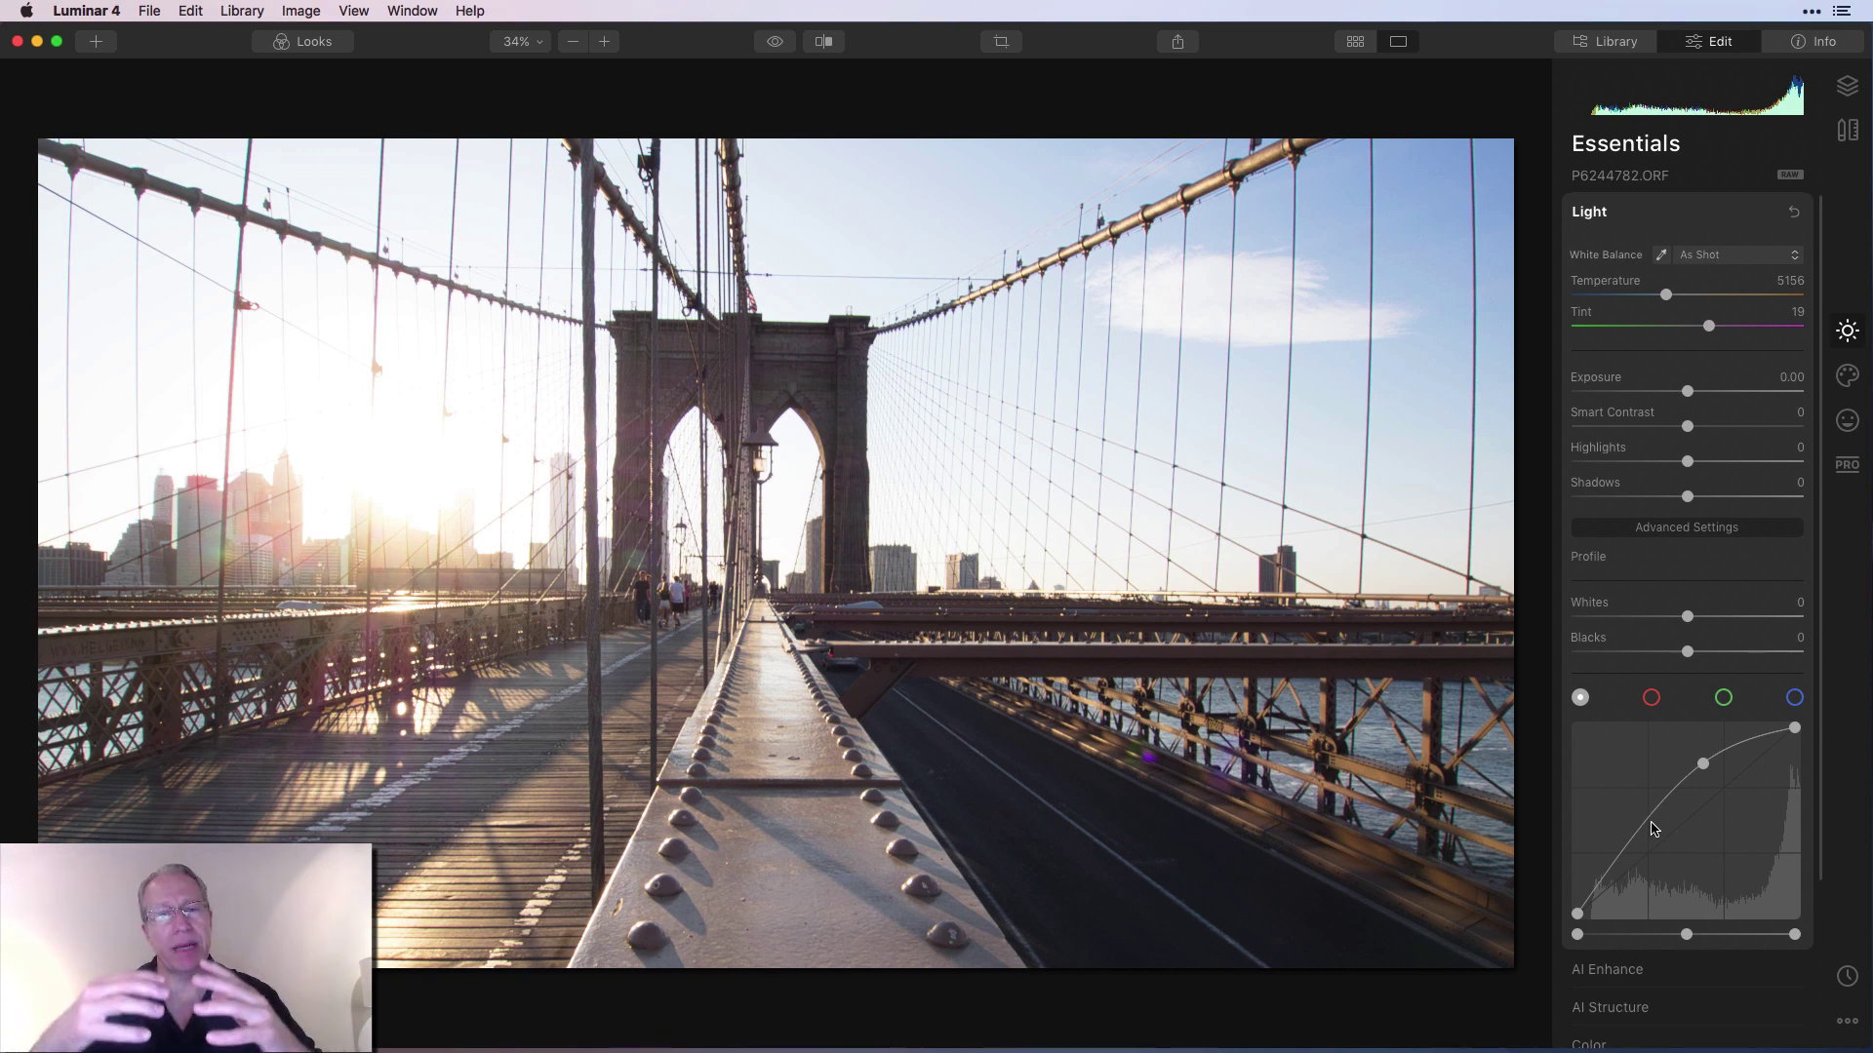
# Step: Reset Light, add four curve points, and lift the midtone and highlight points up-left
pyautogui.click(1793, 211)
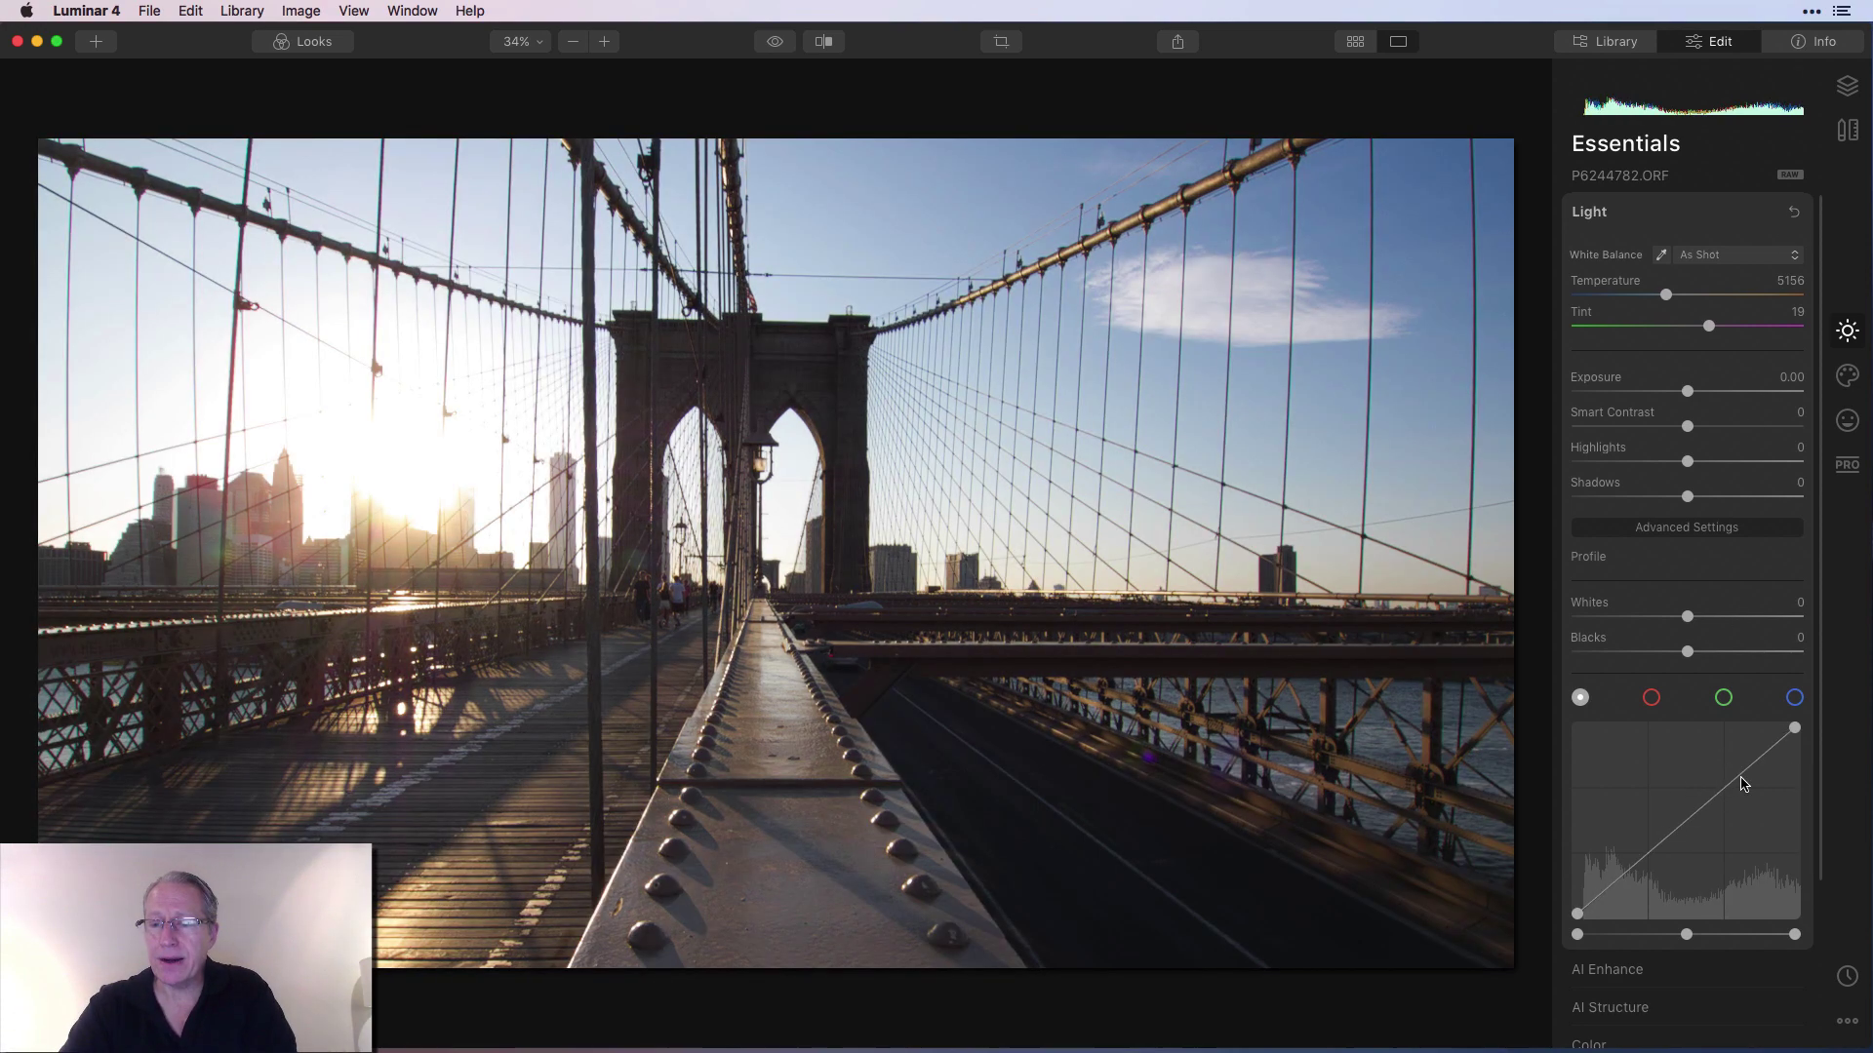
pyautogui.click(1756, 769)
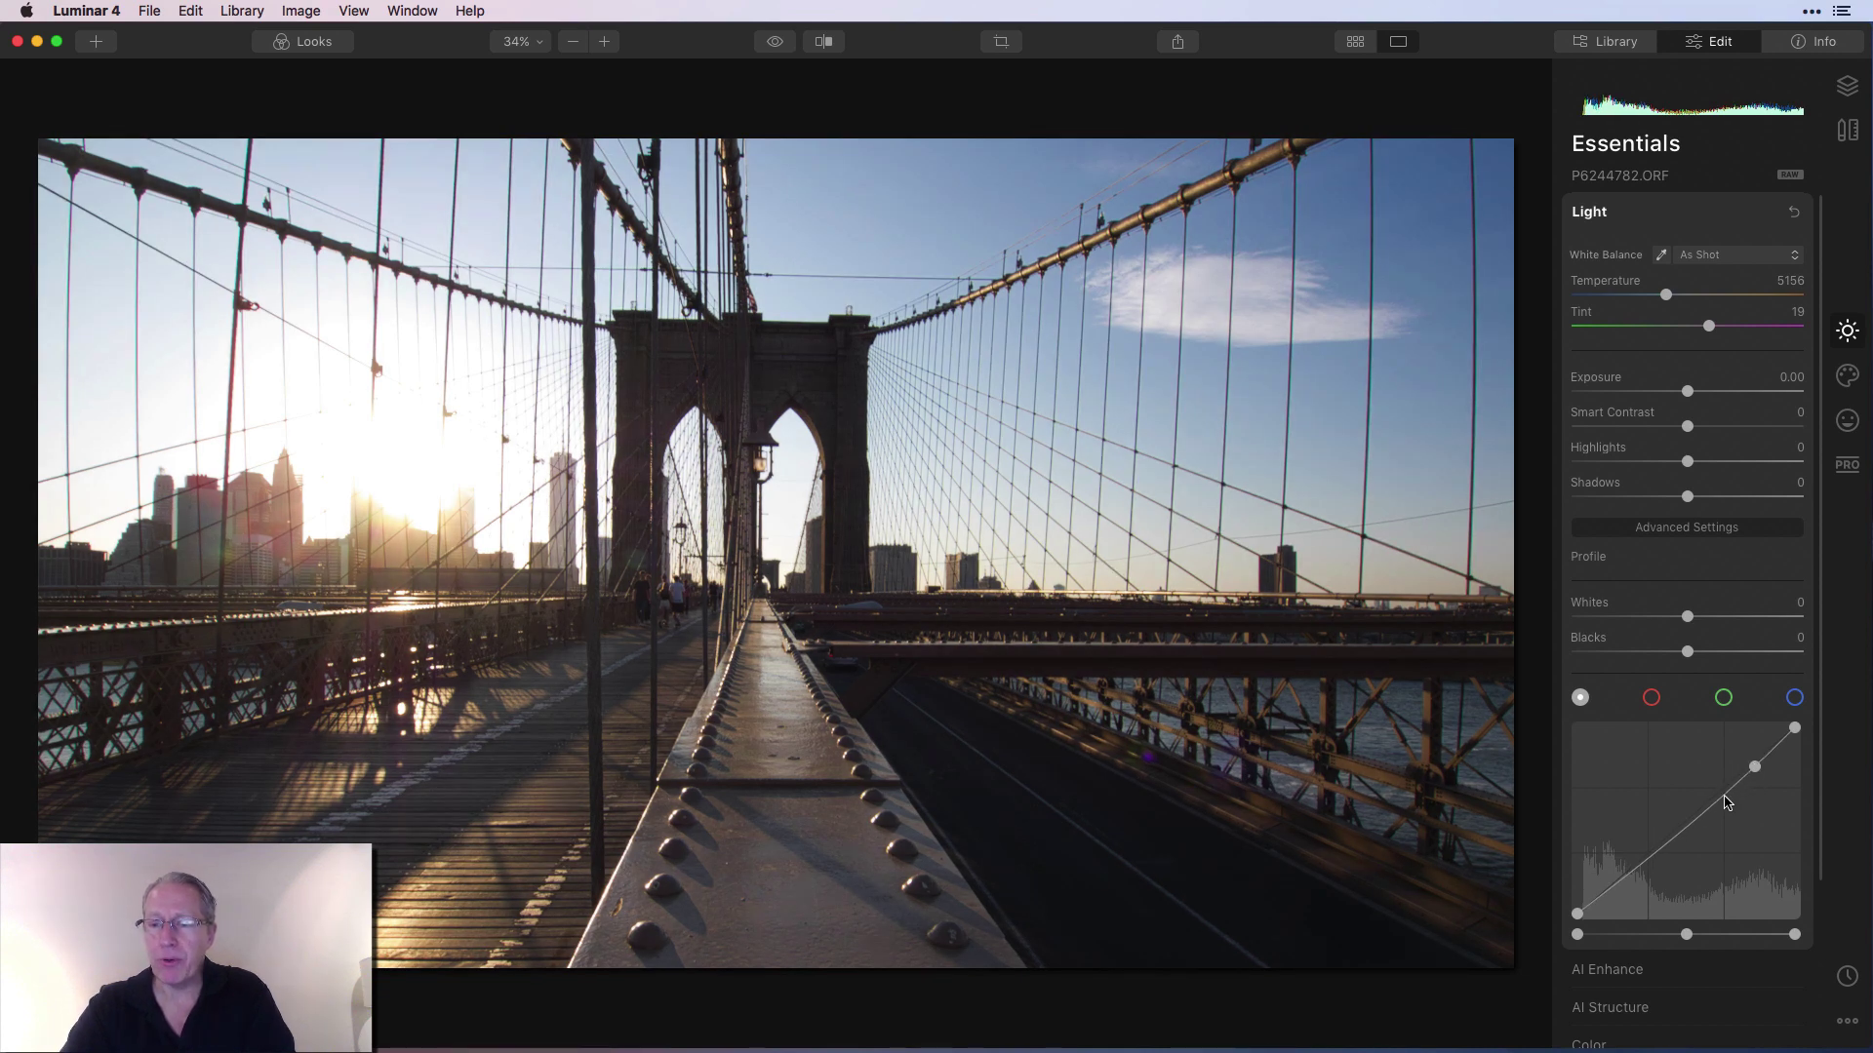
pyautogui.click(1725, 797)
pyautogui.click(1696, 831)
pyautogui.click(1650, 874)
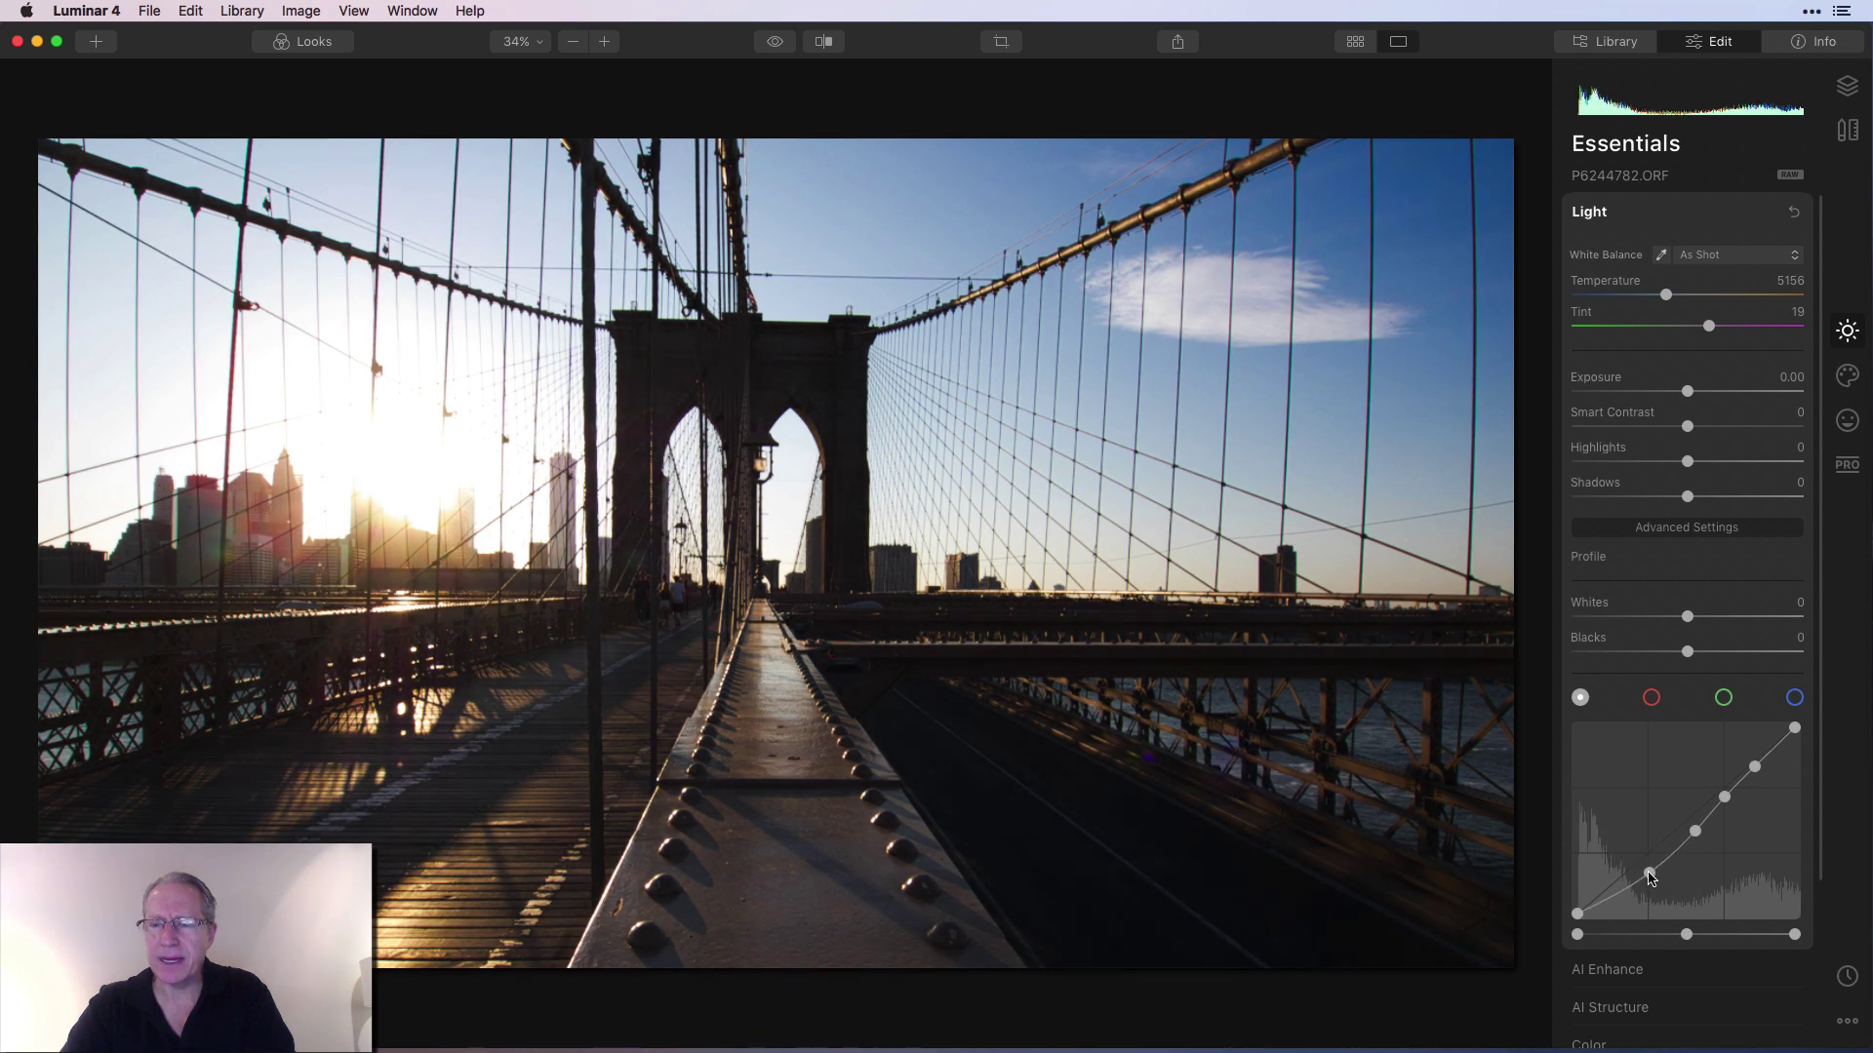
pyautogui.moveTo(1695, 834); pyautogui.dragTo(1688, 829)
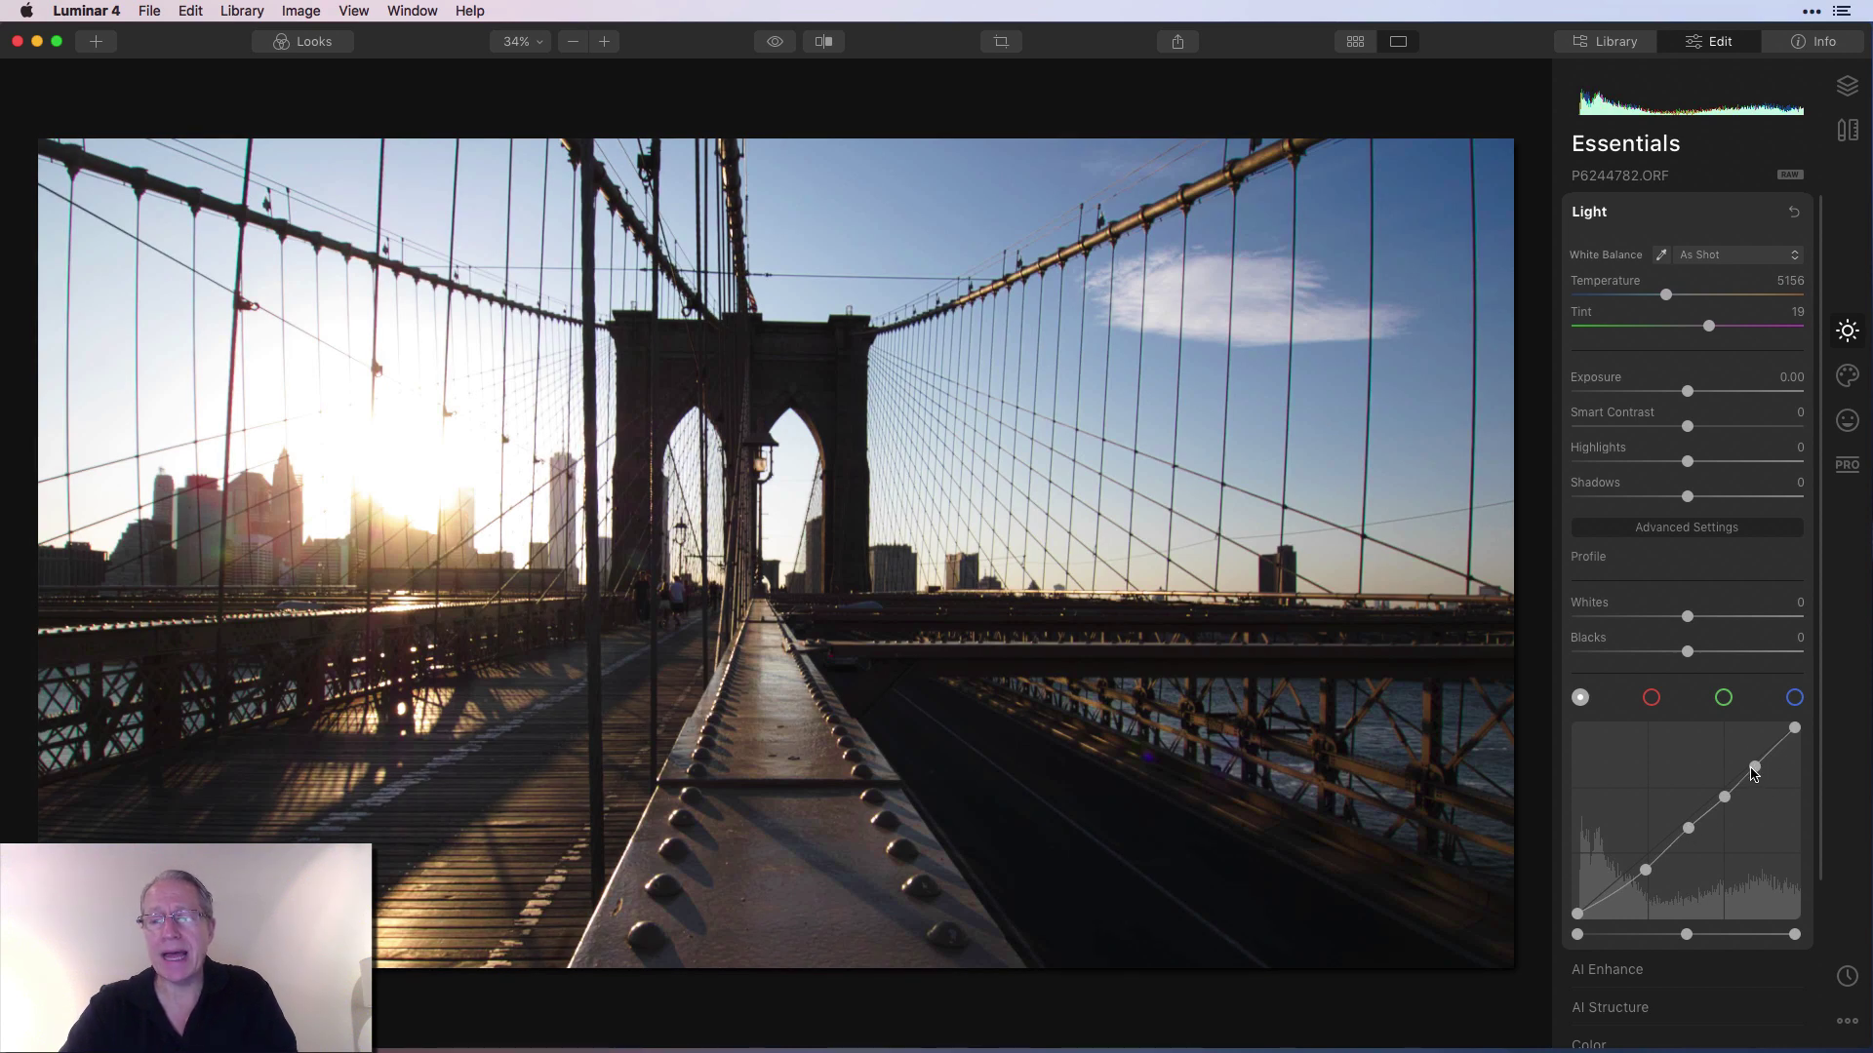
pyautogui.moveTo(1753, 770); pyautogui.dragTo(1740, 752)
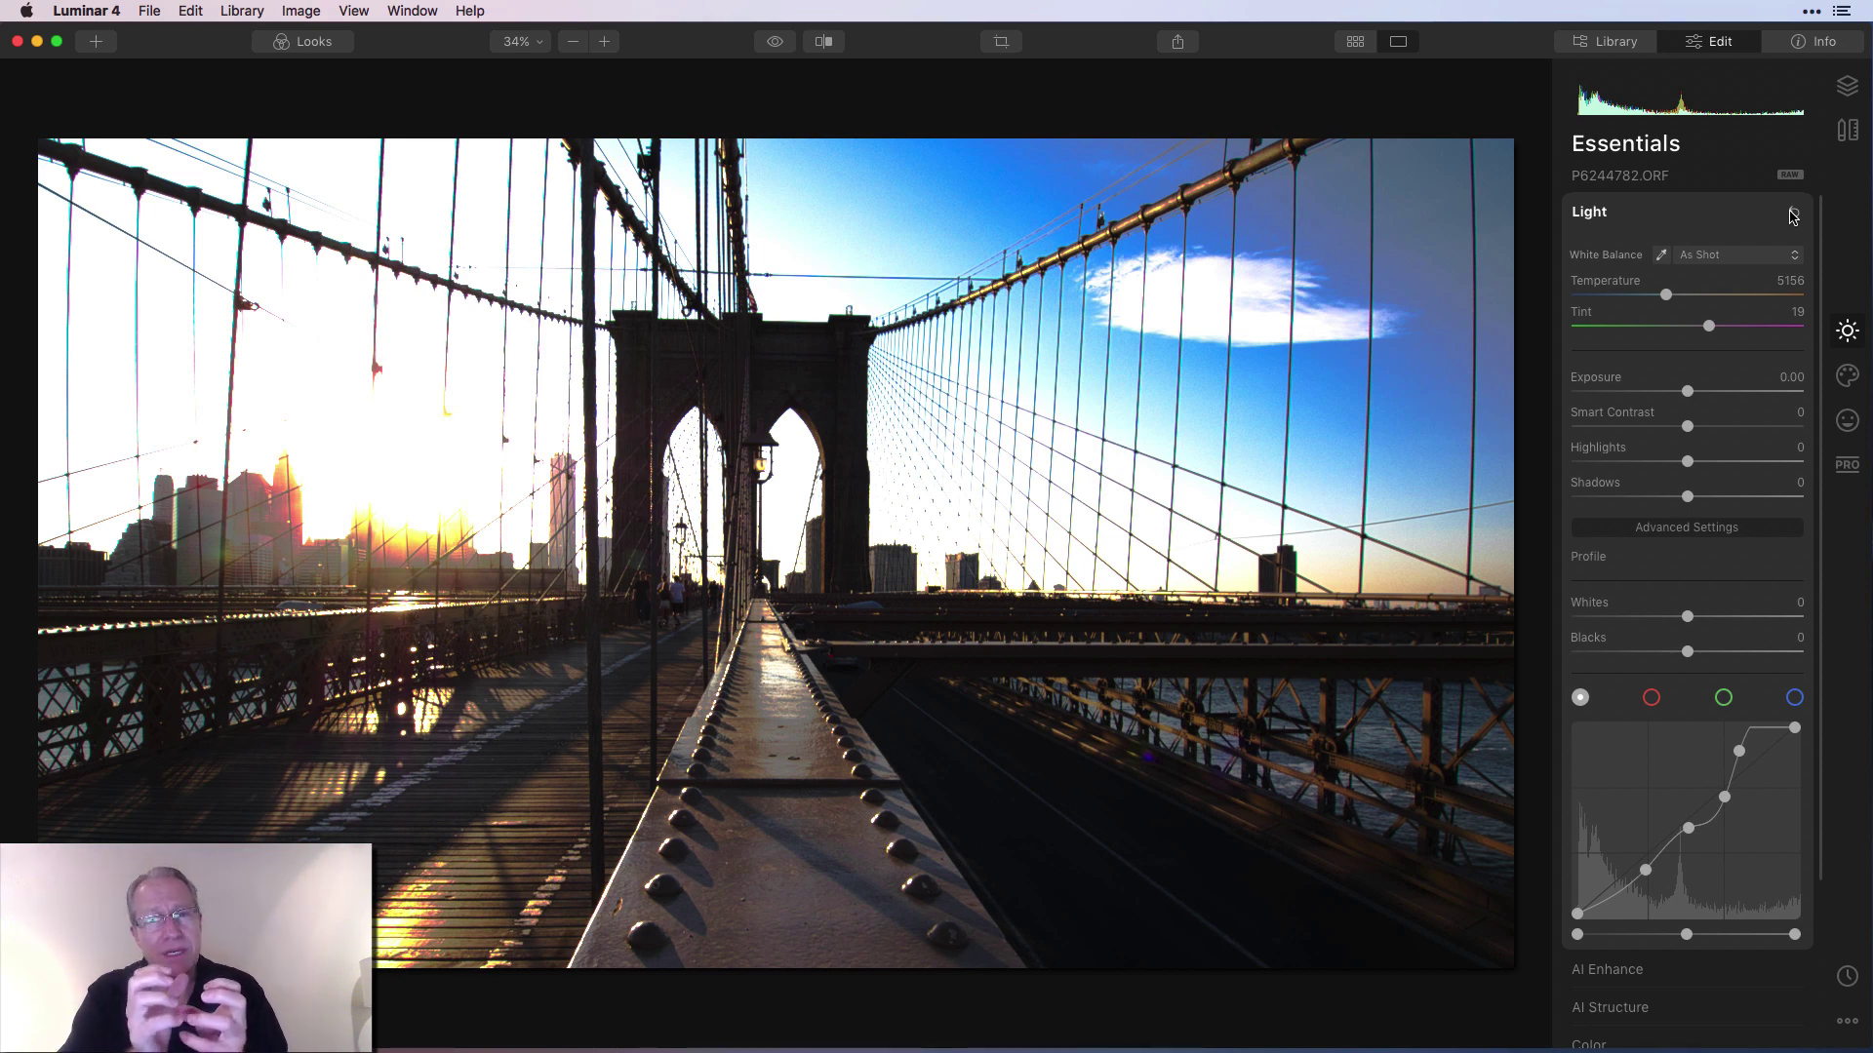
# Step: Reset the tone curve to straight and switch to the red channel curve
pyautogui.click(1793, 214)
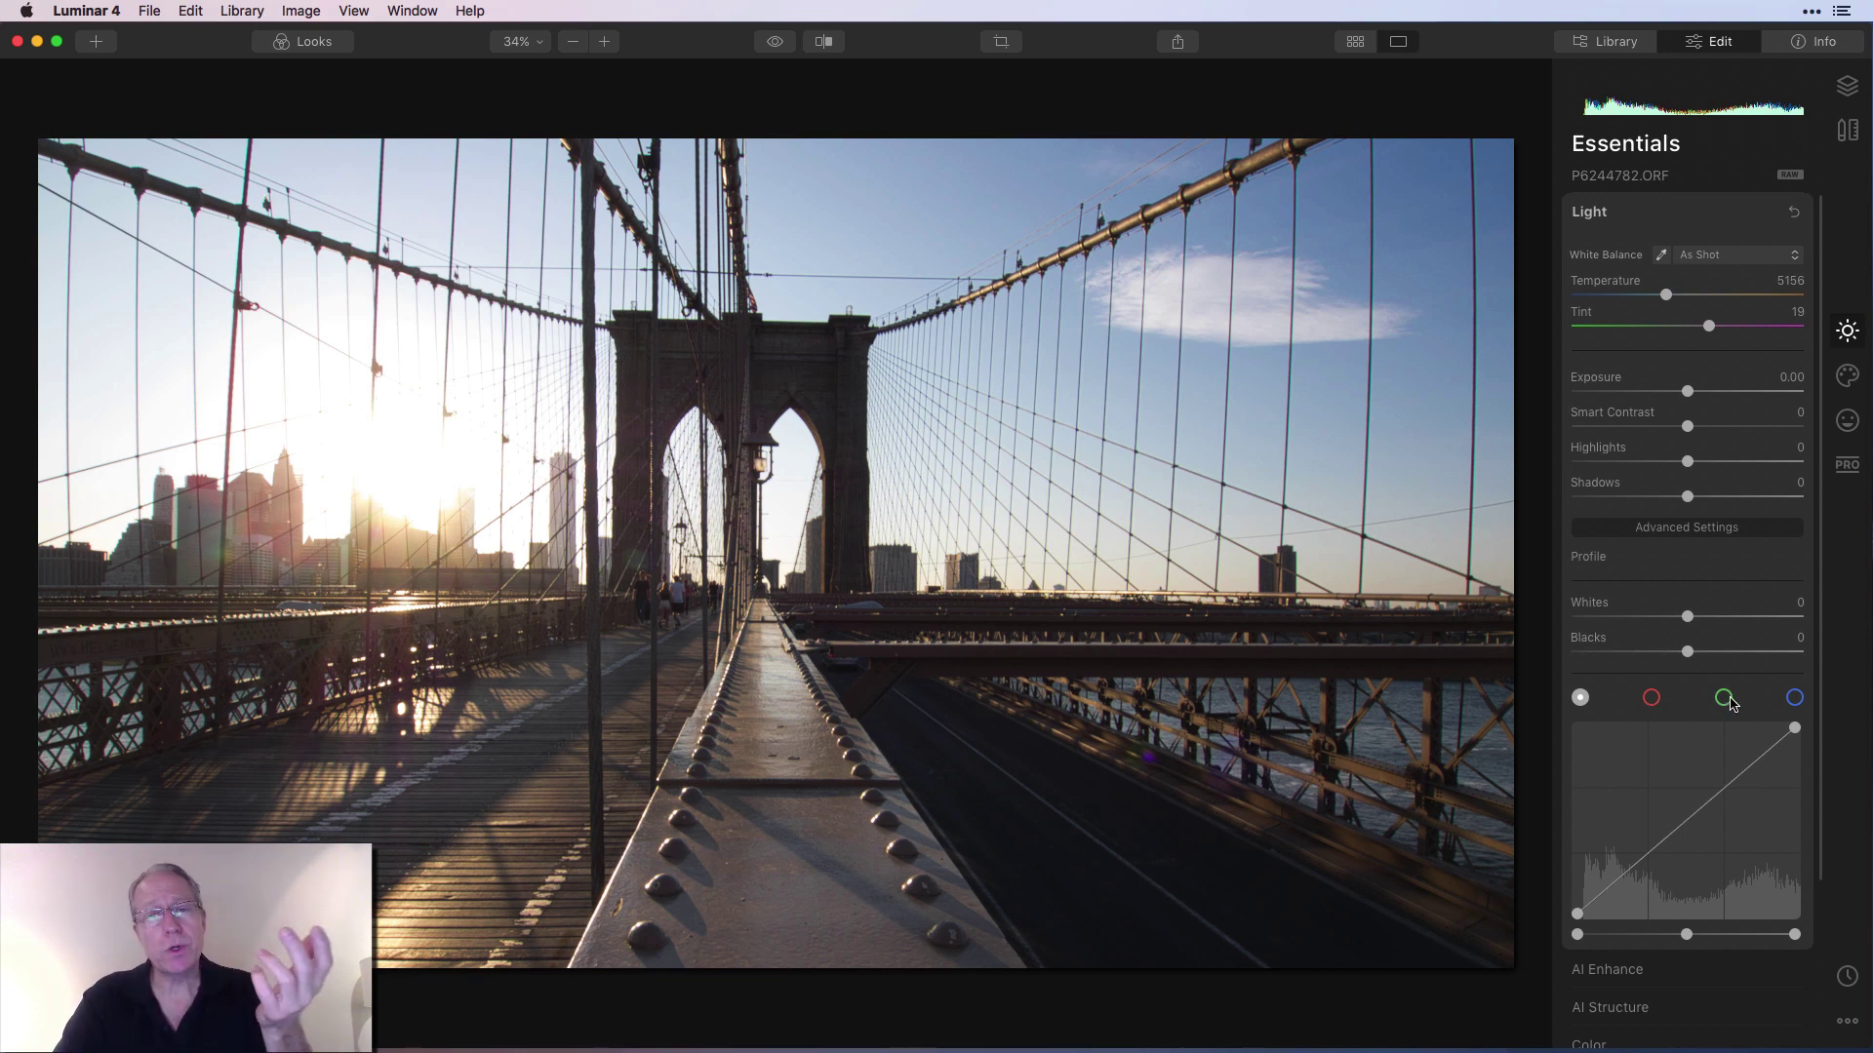
pyautogui.click(1654, 700)
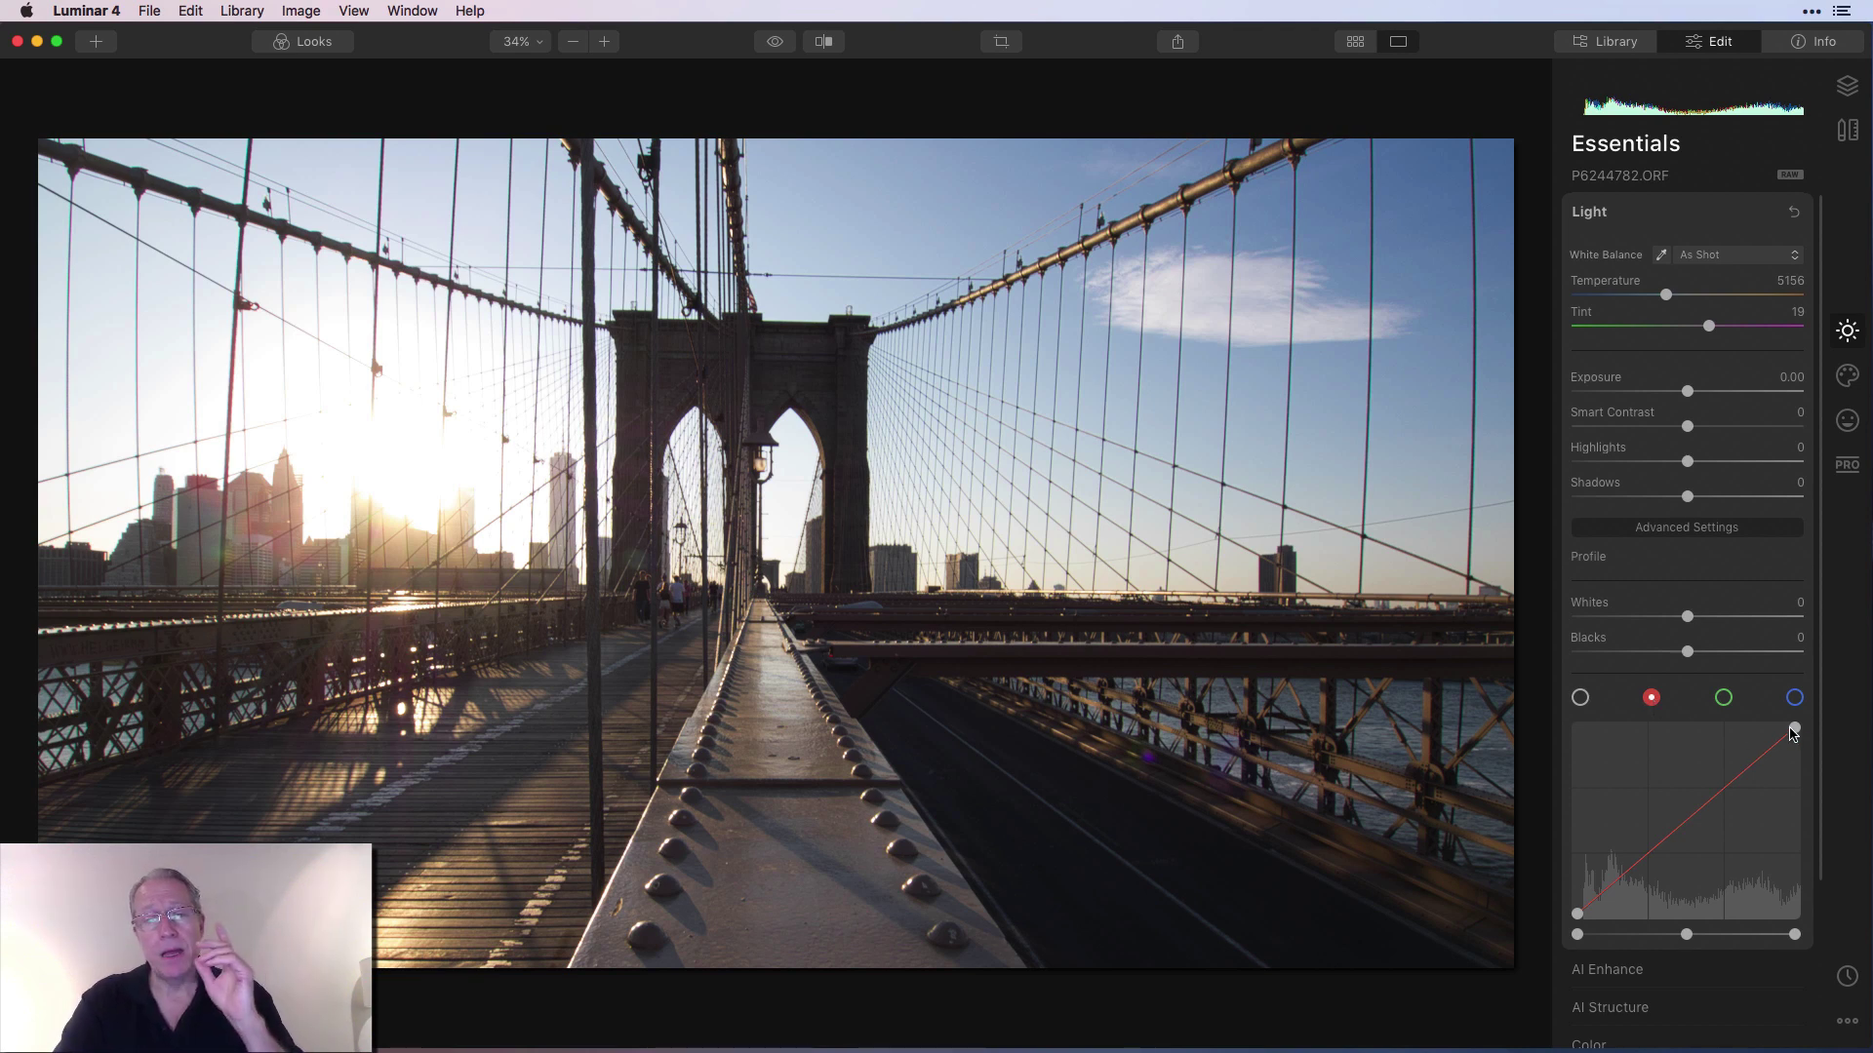
# Step: Show the ScreenColorMix copy.gif diagram in Preview, then return to Luminar 4
pyautogui.press('super+Tab')
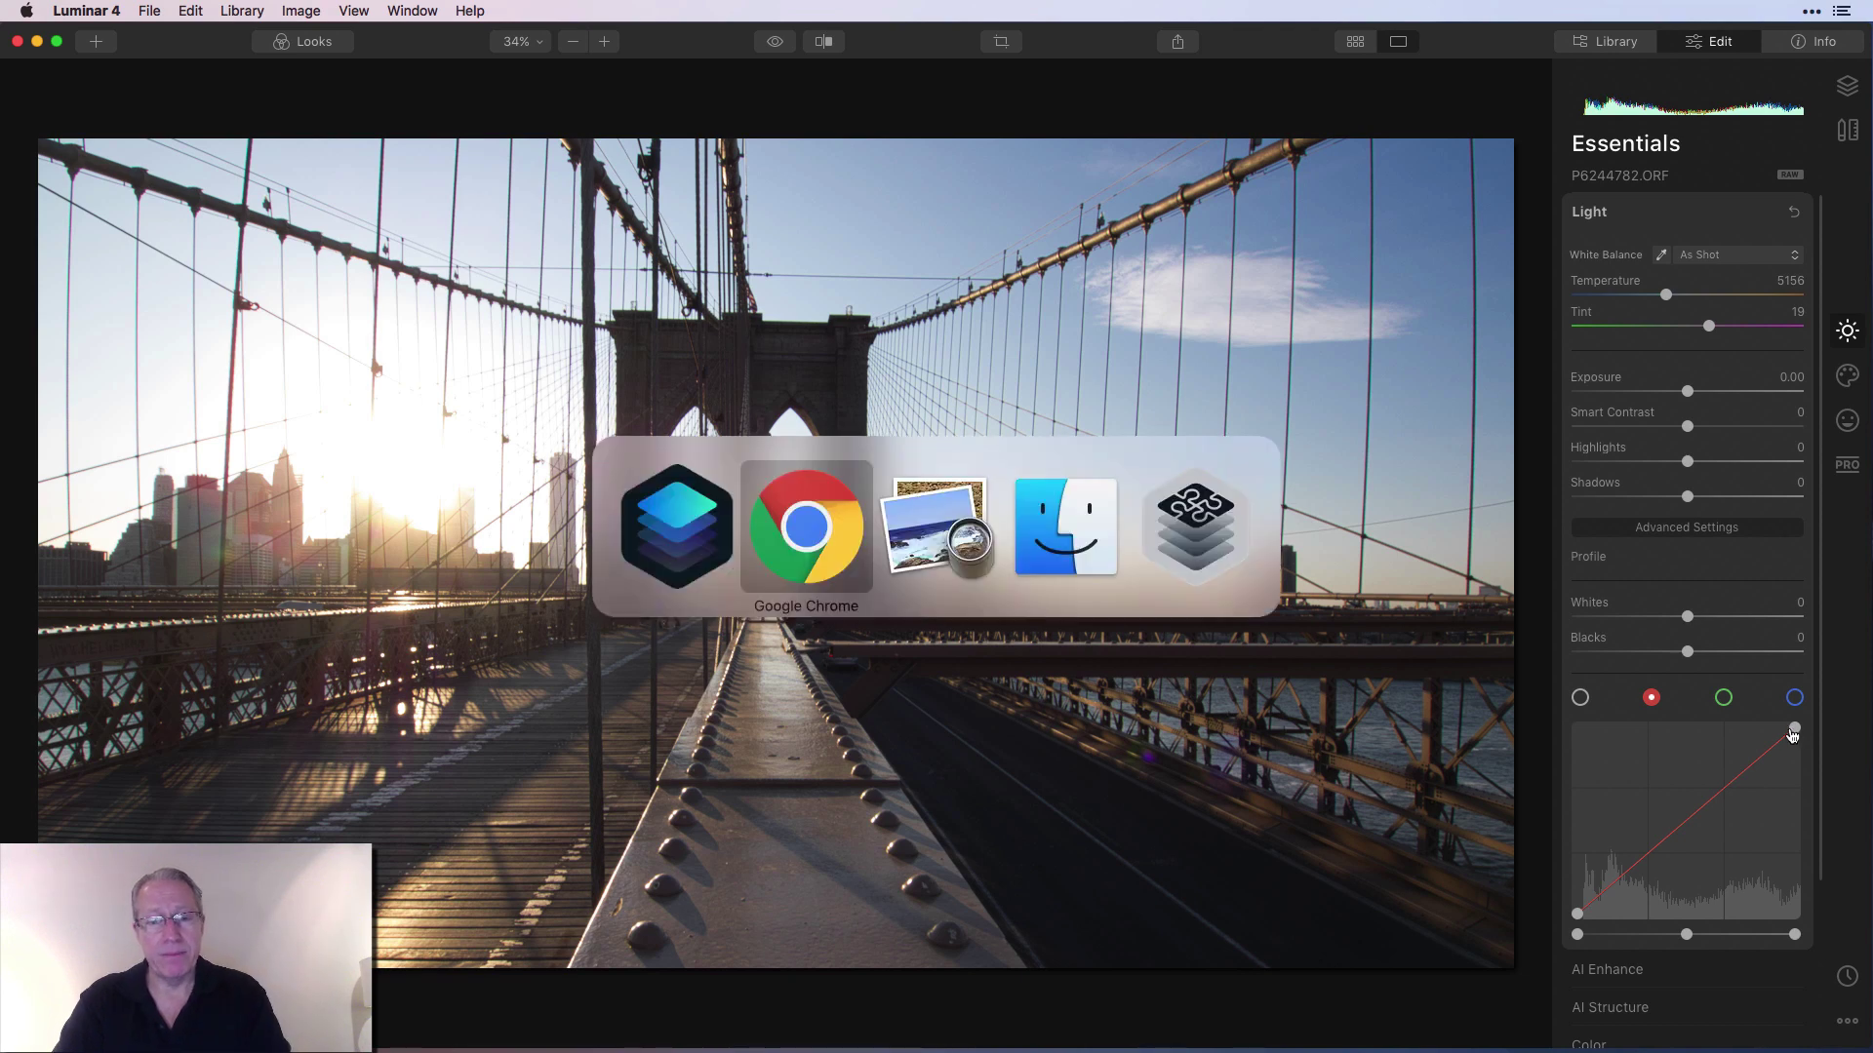
pyautogui.press('super+Tab')
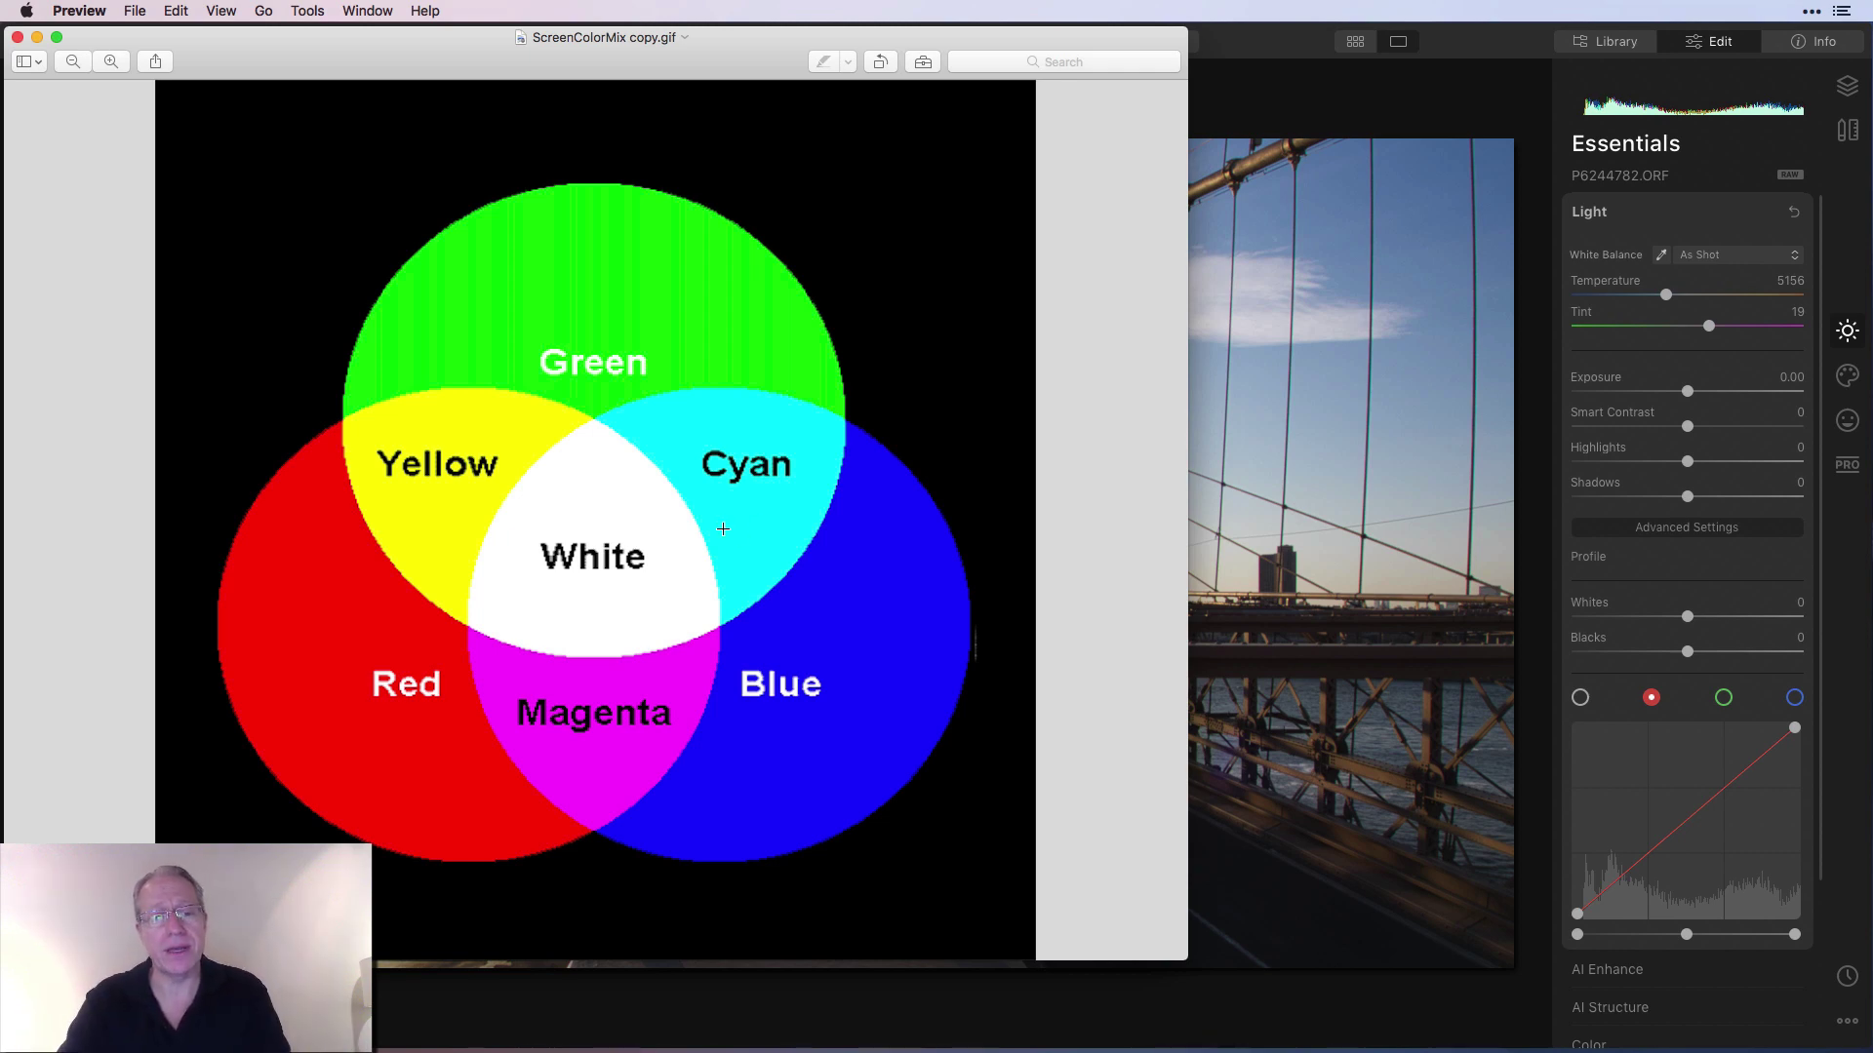
pyautogui.press('super+Tab')
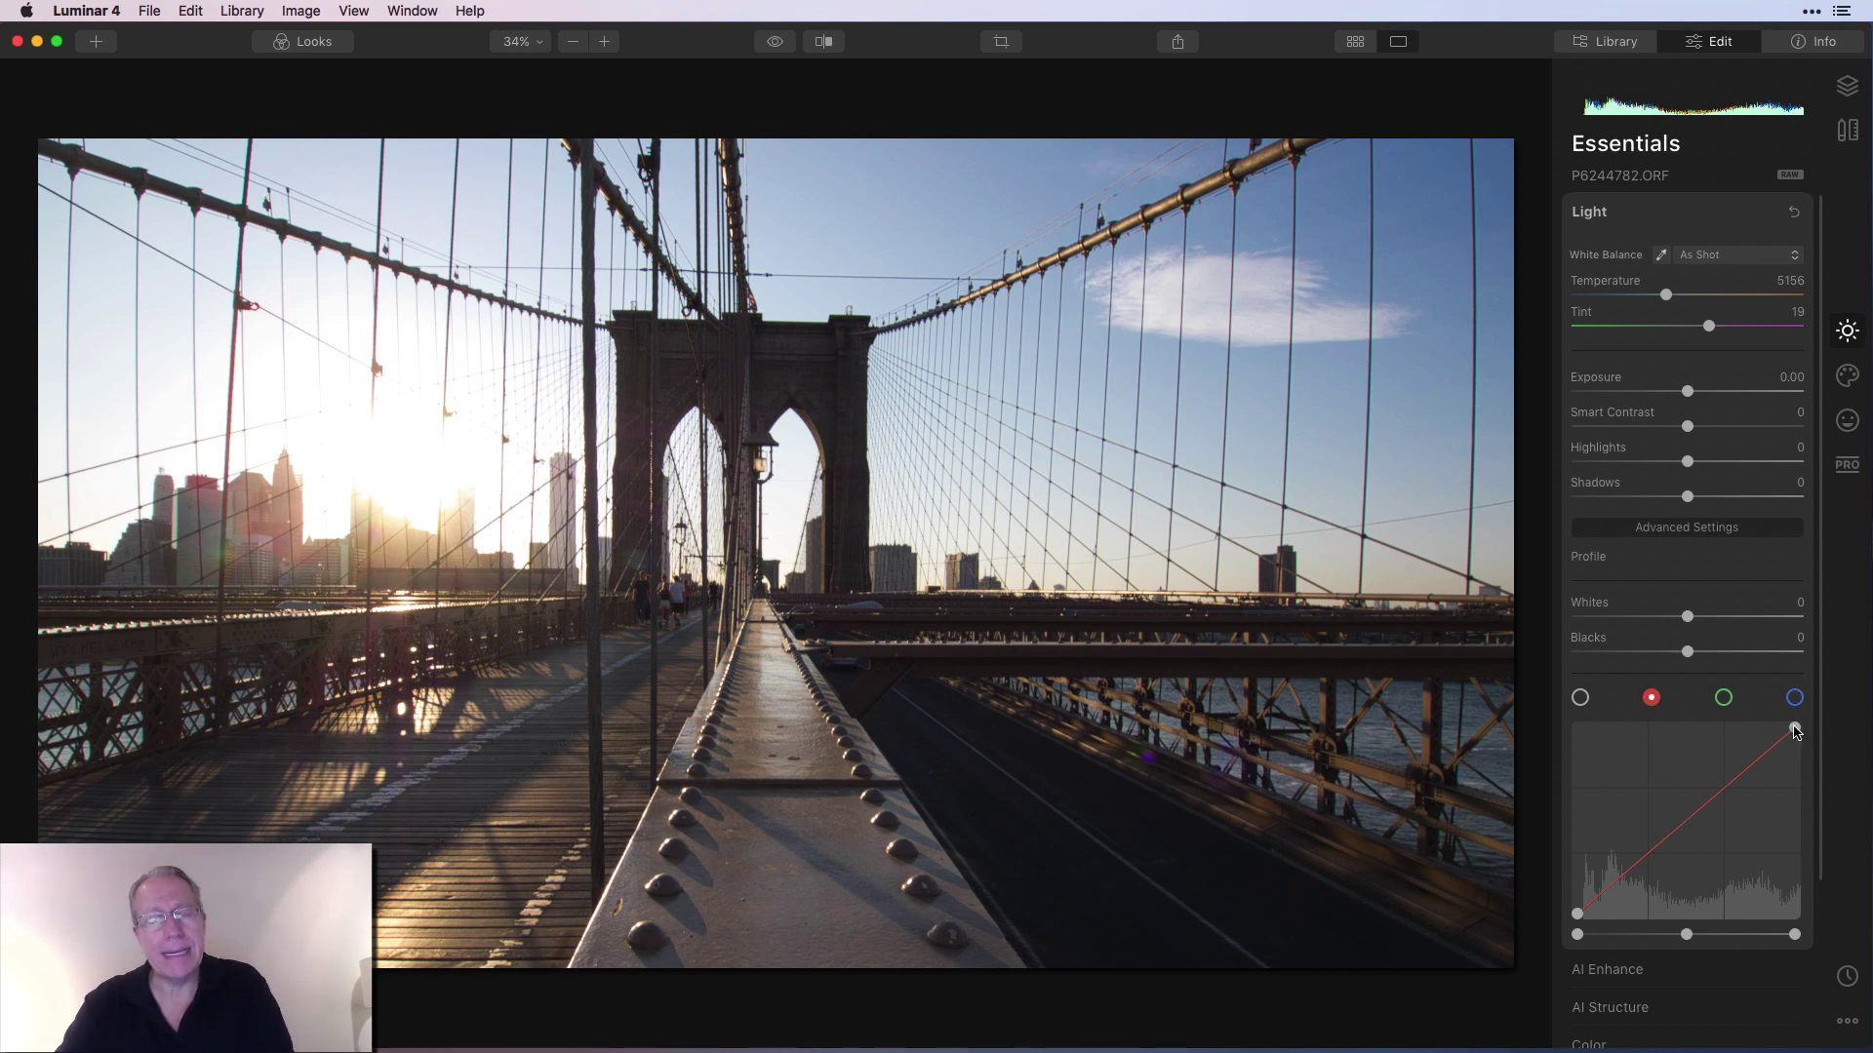
pyautogui.moveTo(1794, 732); pyautogui.dragTo(1753, 727)
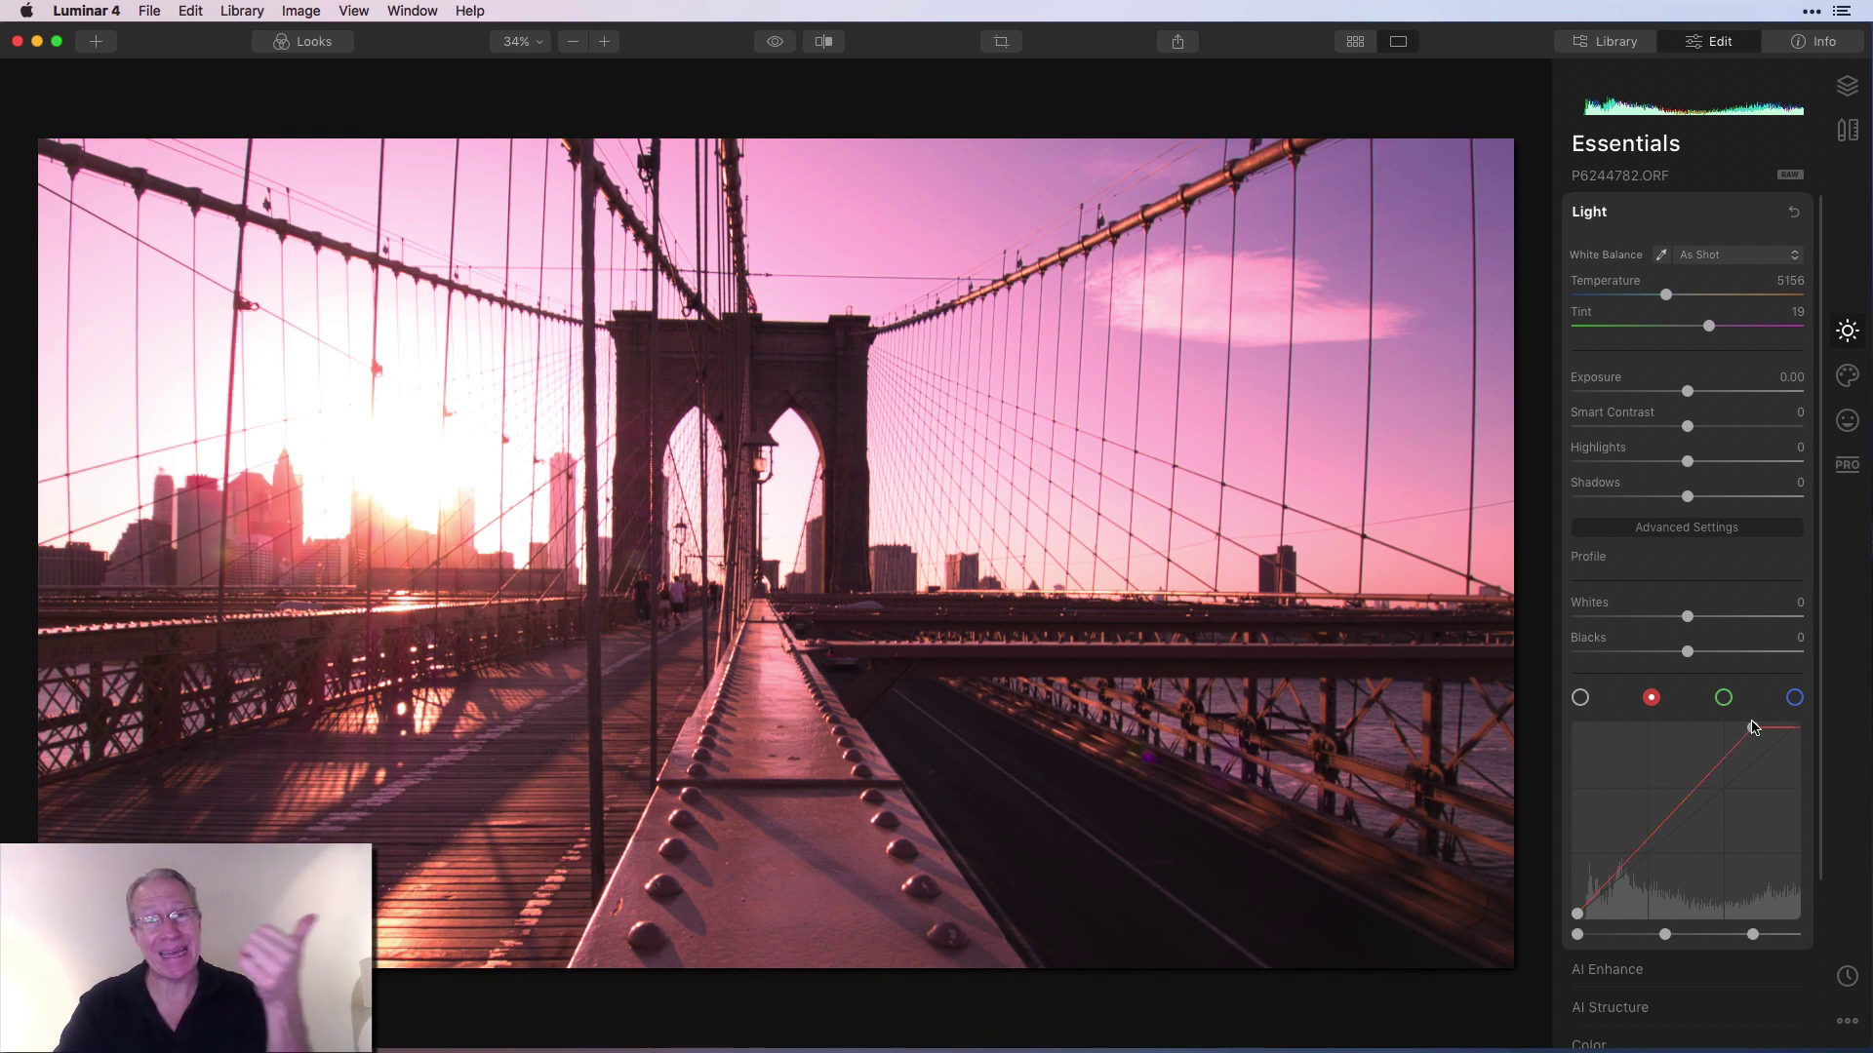
pyautogui.moveTo(1752, 728); pyautogui.dragTo(1792, 772)
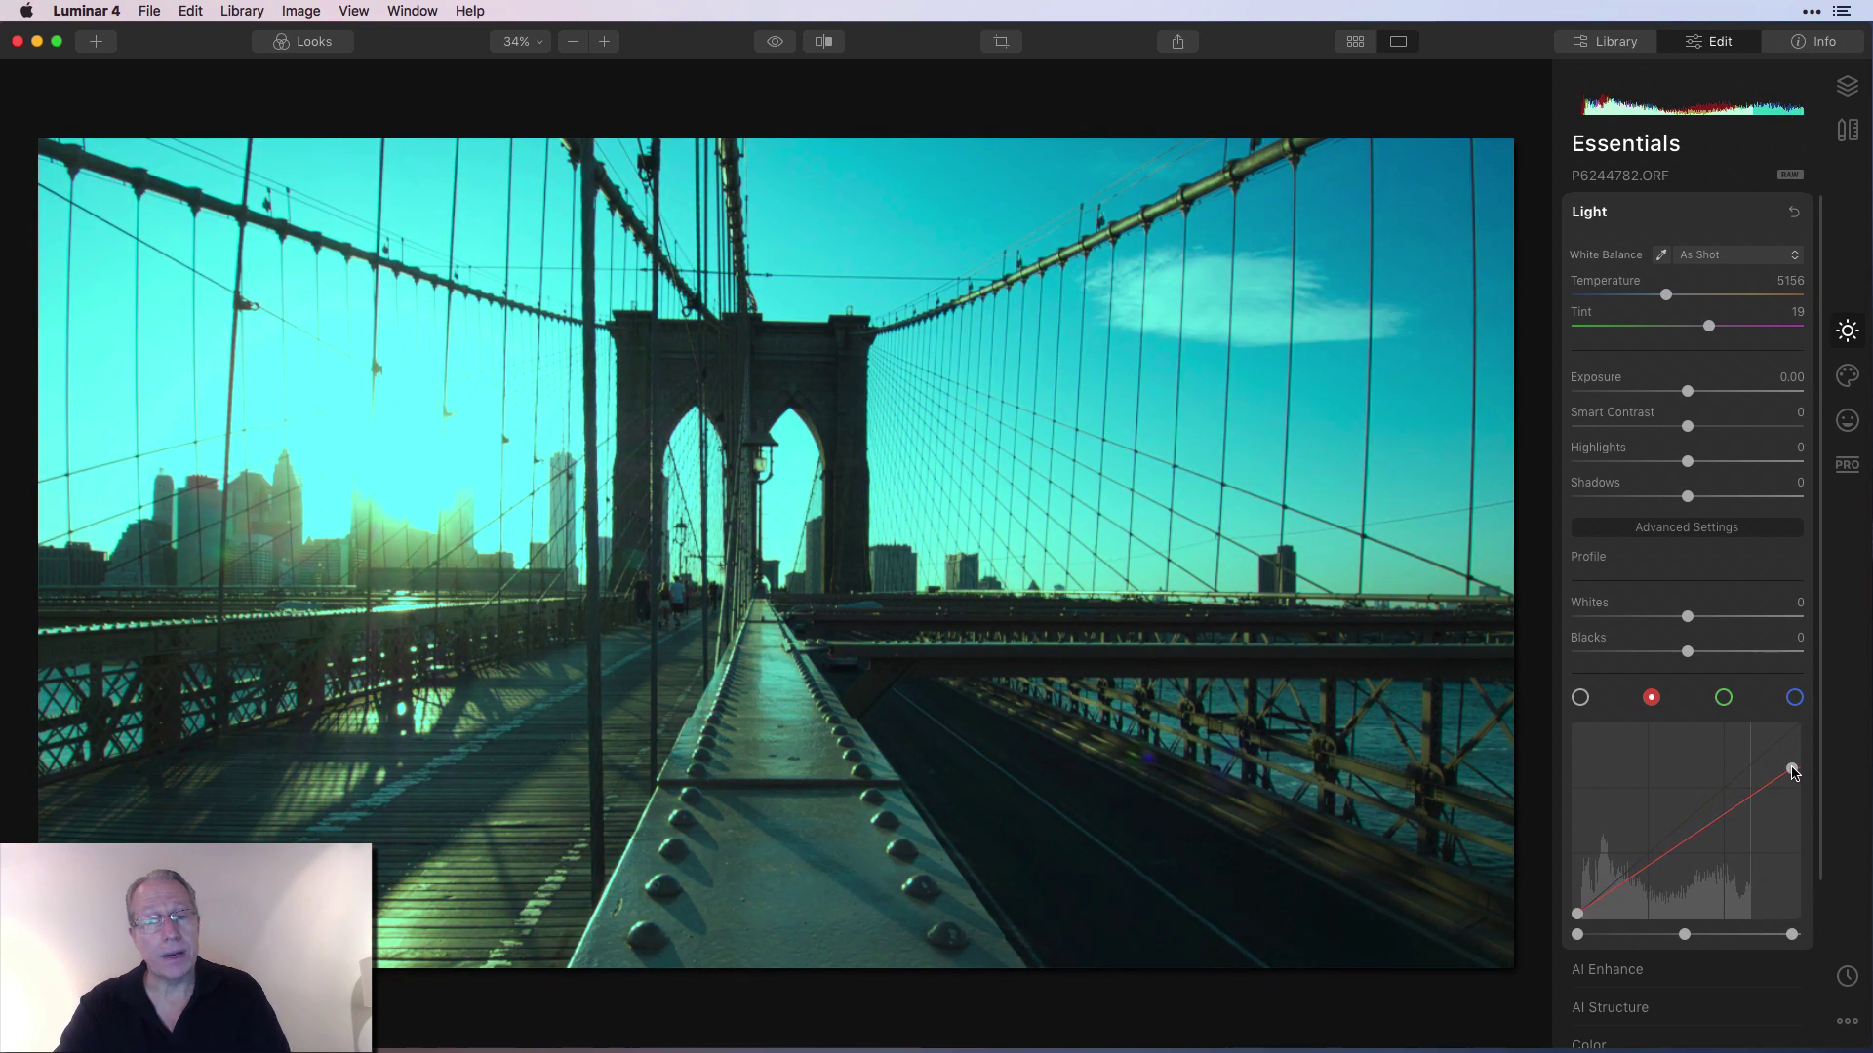
pyautogui.press('super+Tab')
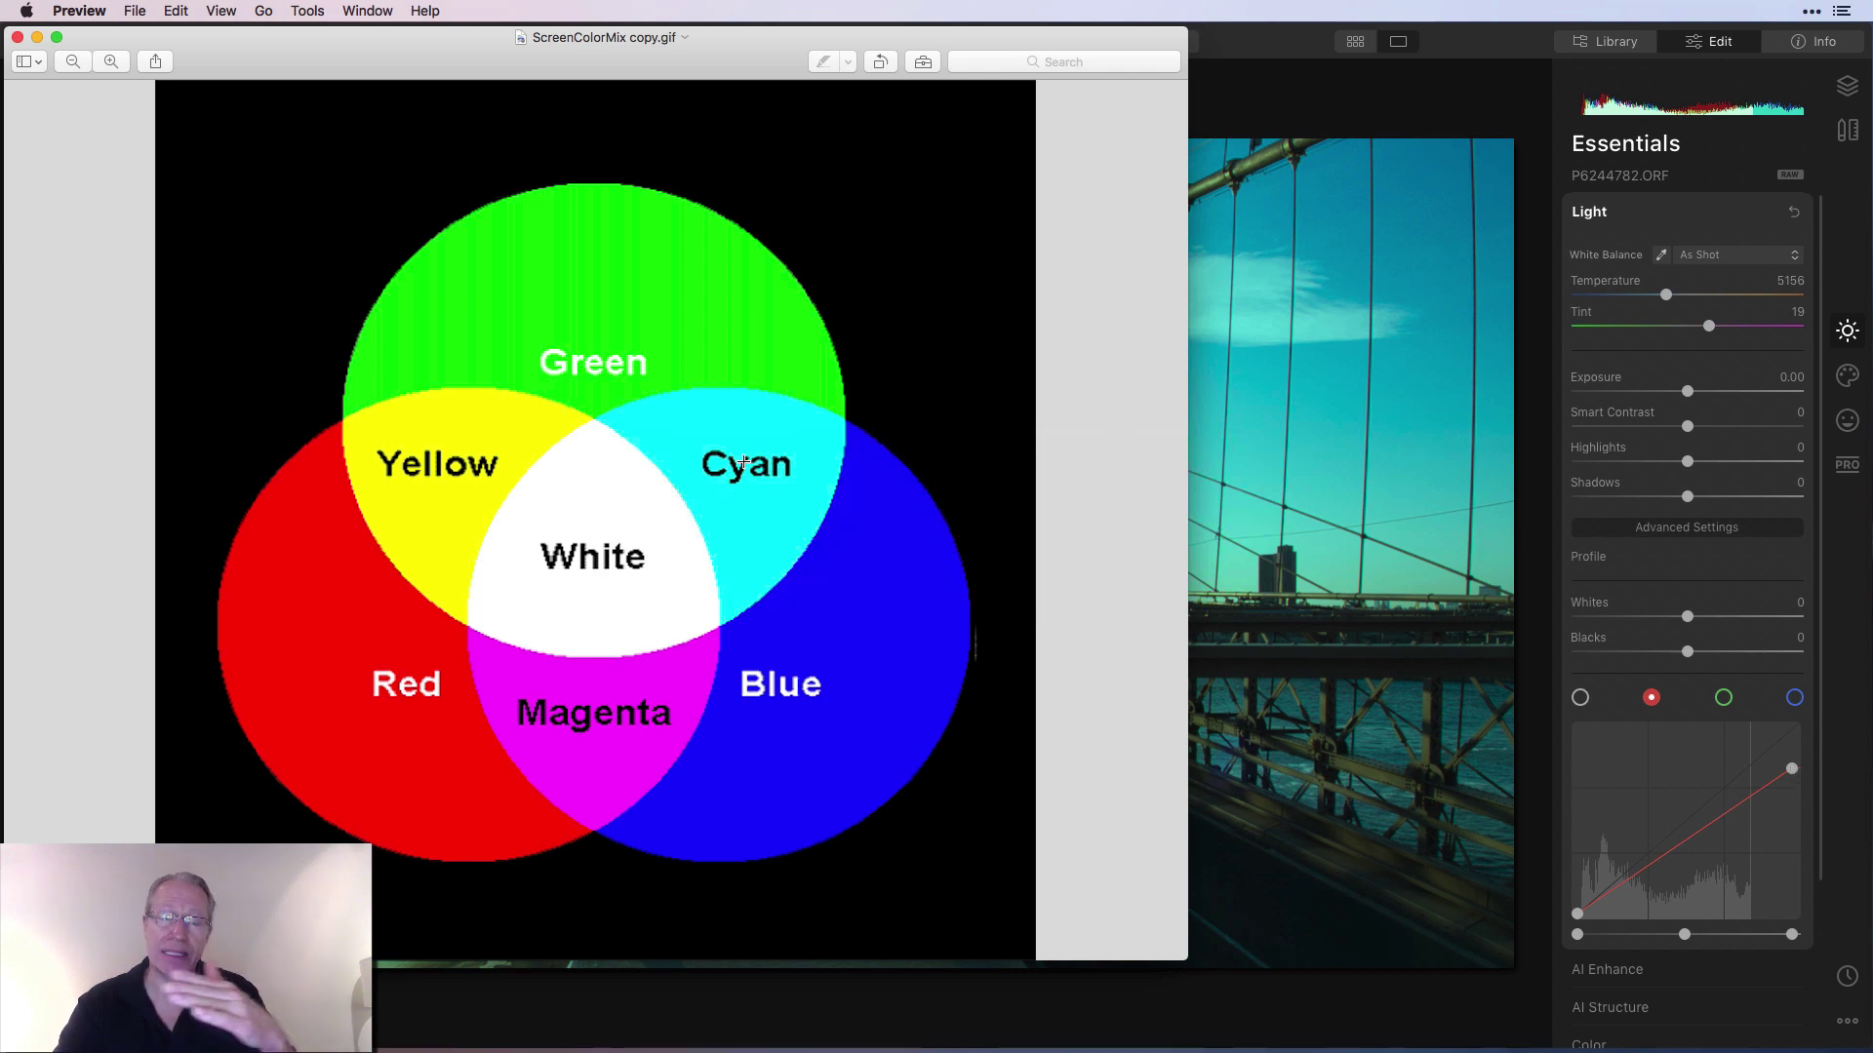
pyautogui.press('super+Tab')
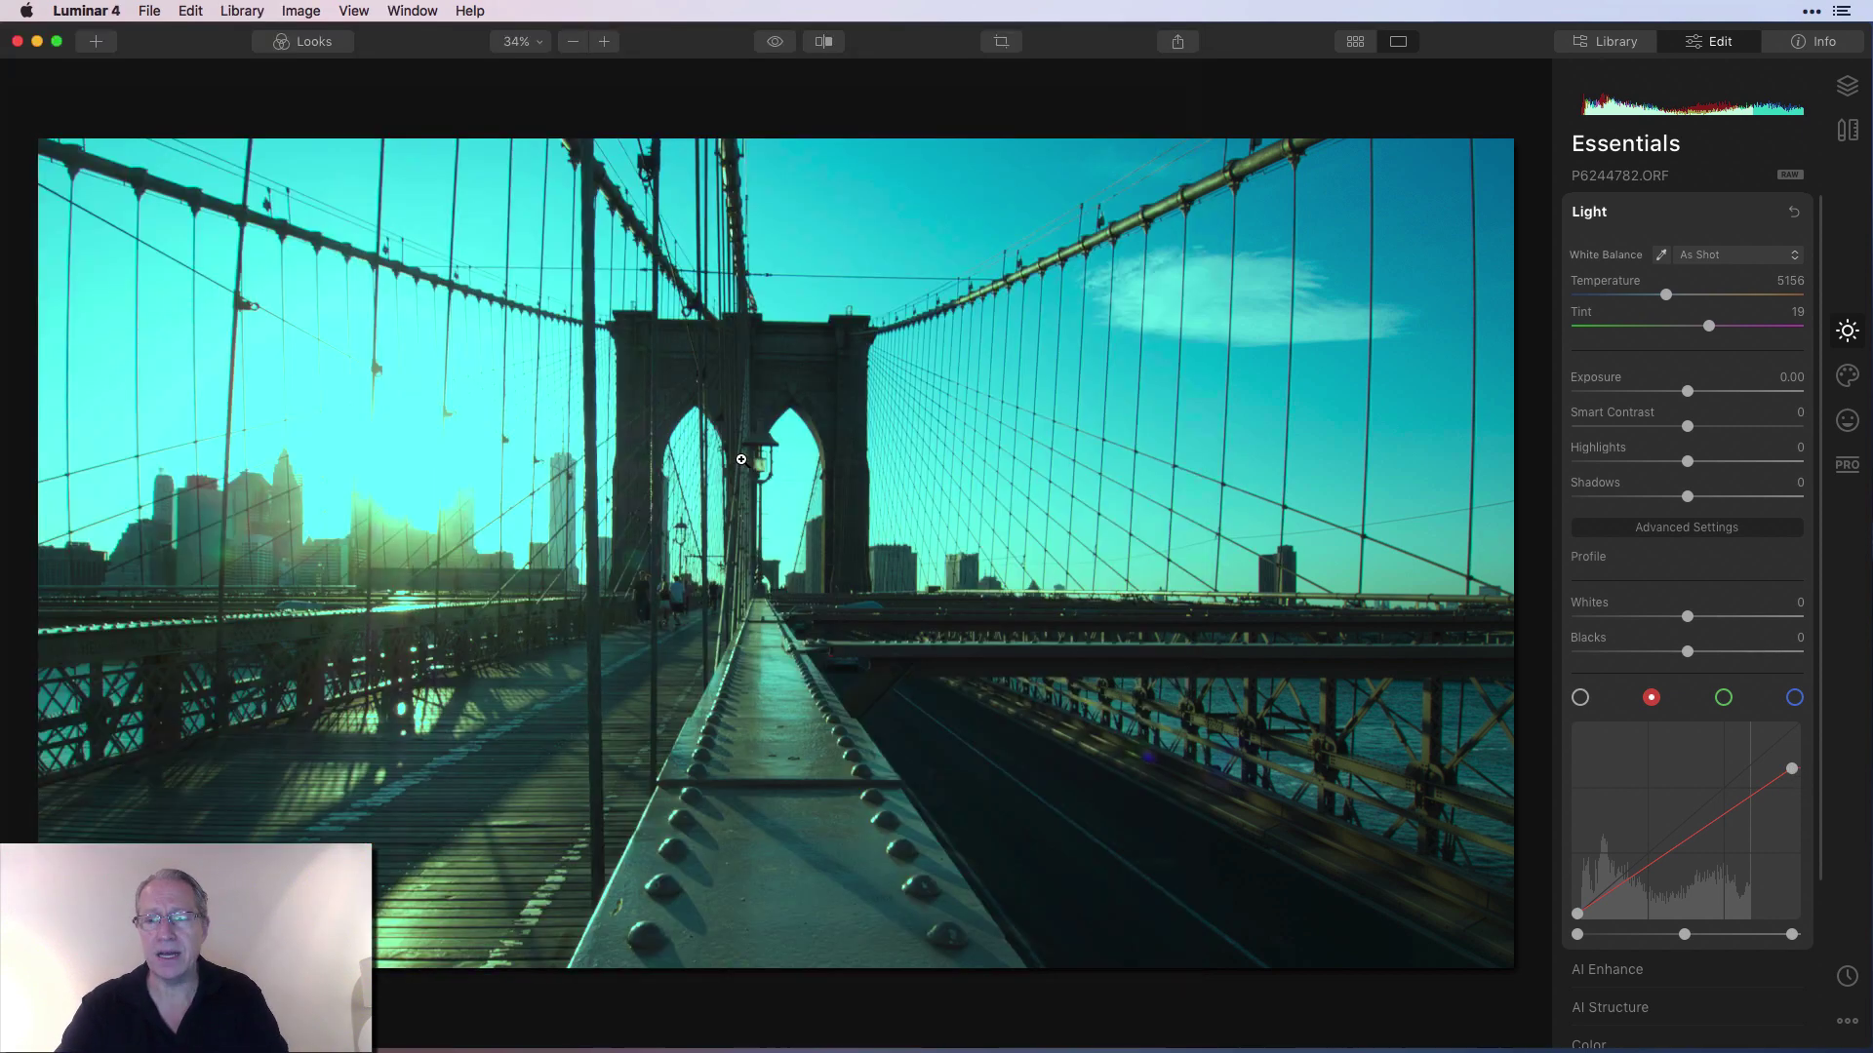
pyautogui.click(741, 459)
pyautogui.click(741, 460)
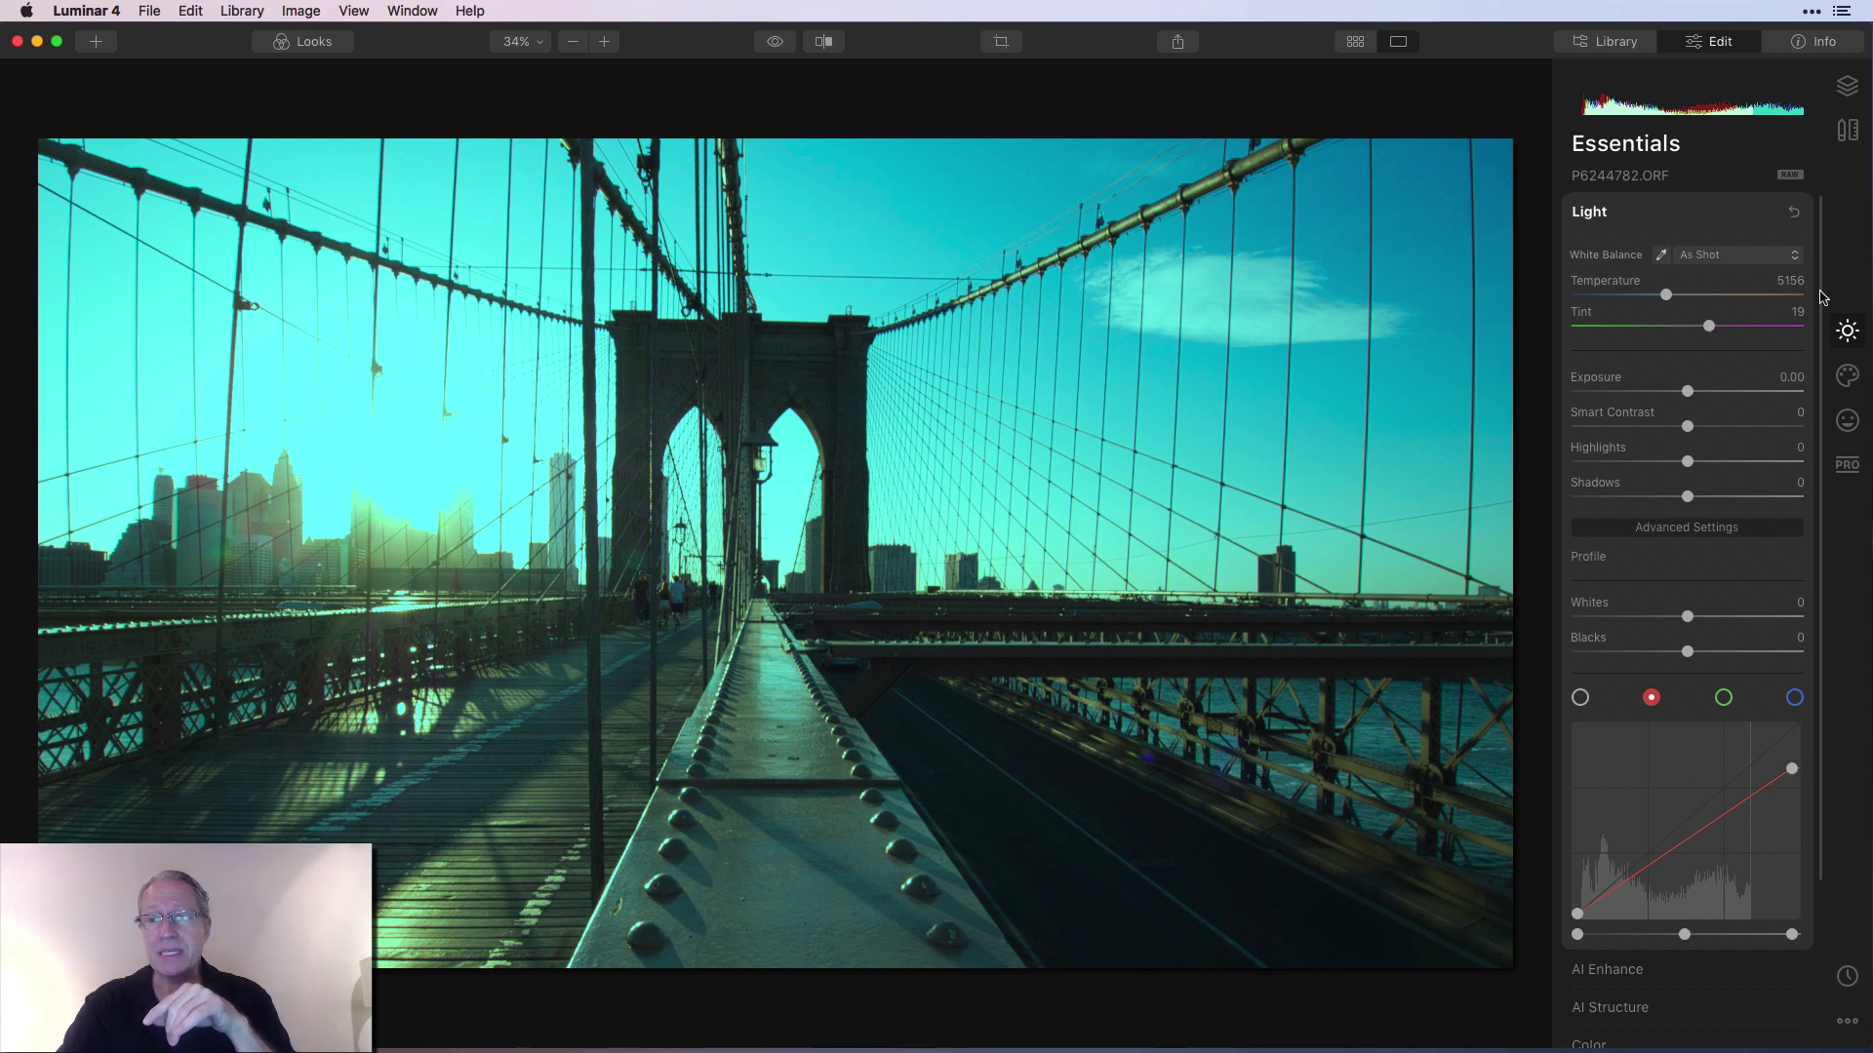
pyautogui.click(1793, 212)
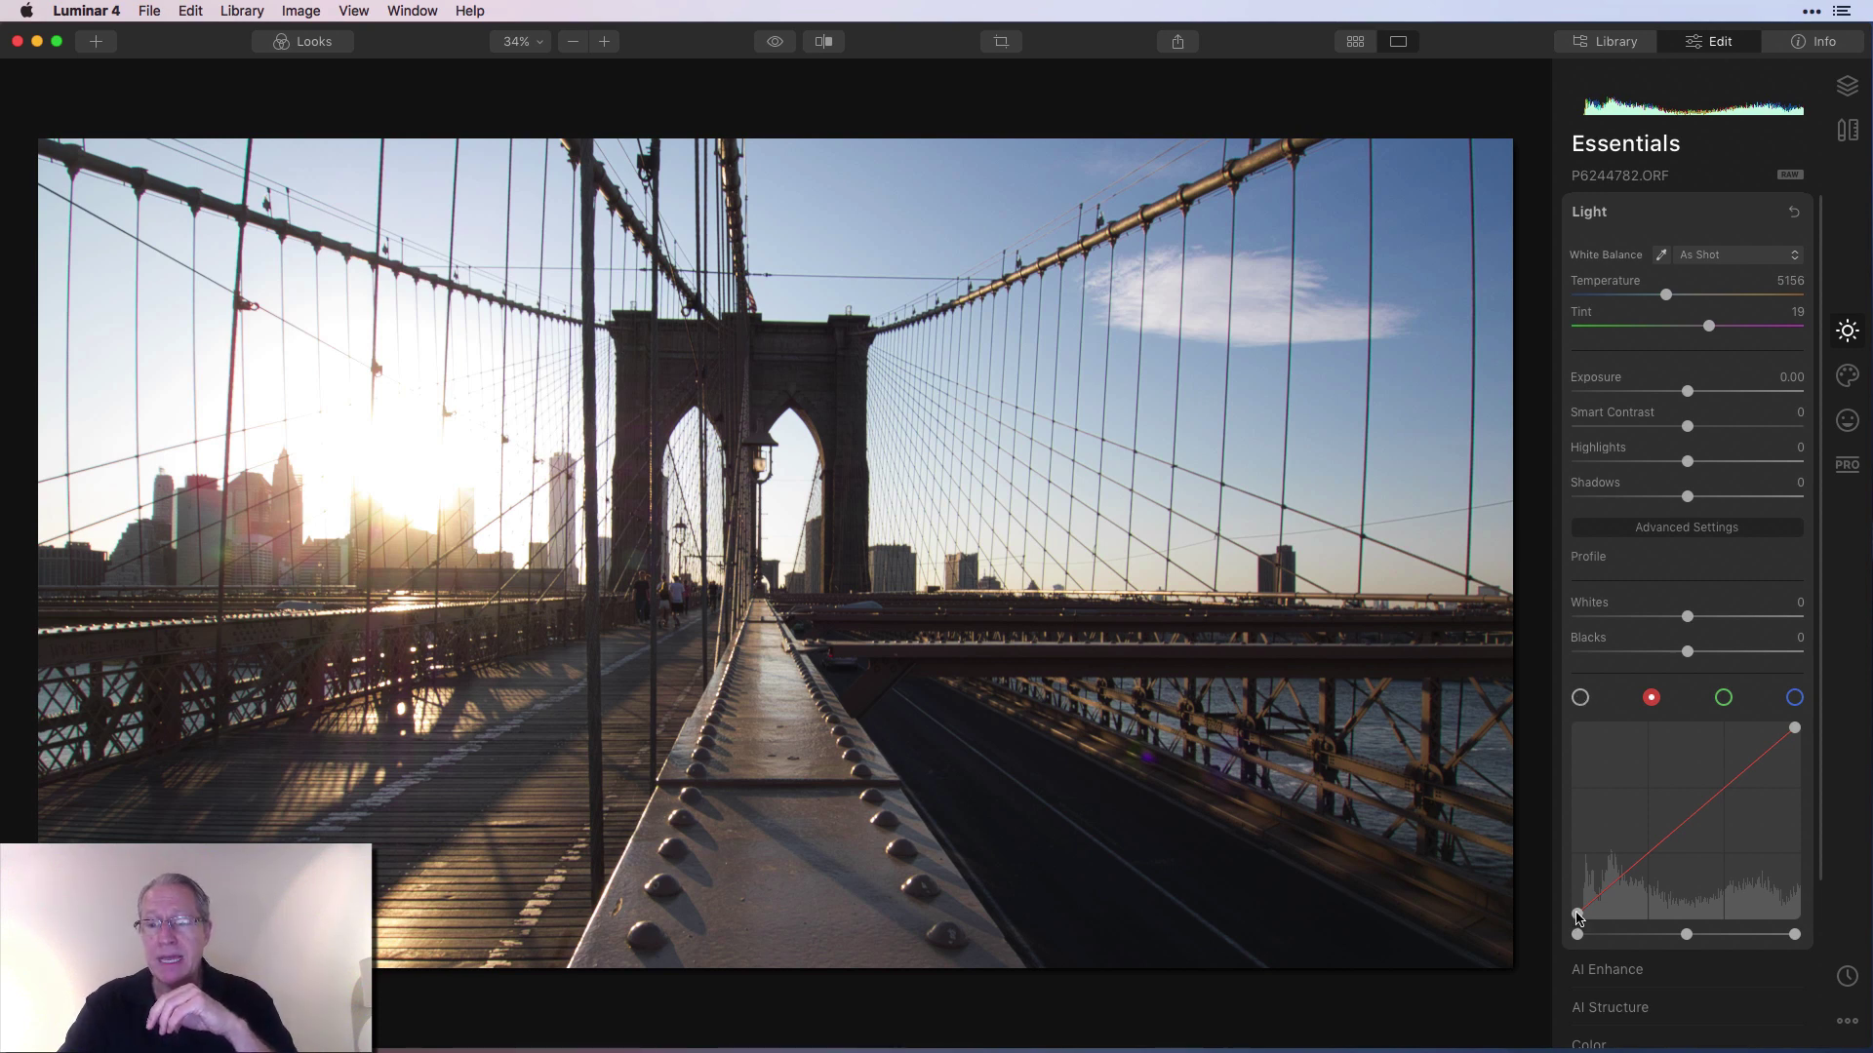
# Step: Test the red curve's end points: lift and drop red shadows, boost red highlights, cut red shadows
pyautogui.moveTo(1577, 915); pyautogui.dragTo(1568, 879)
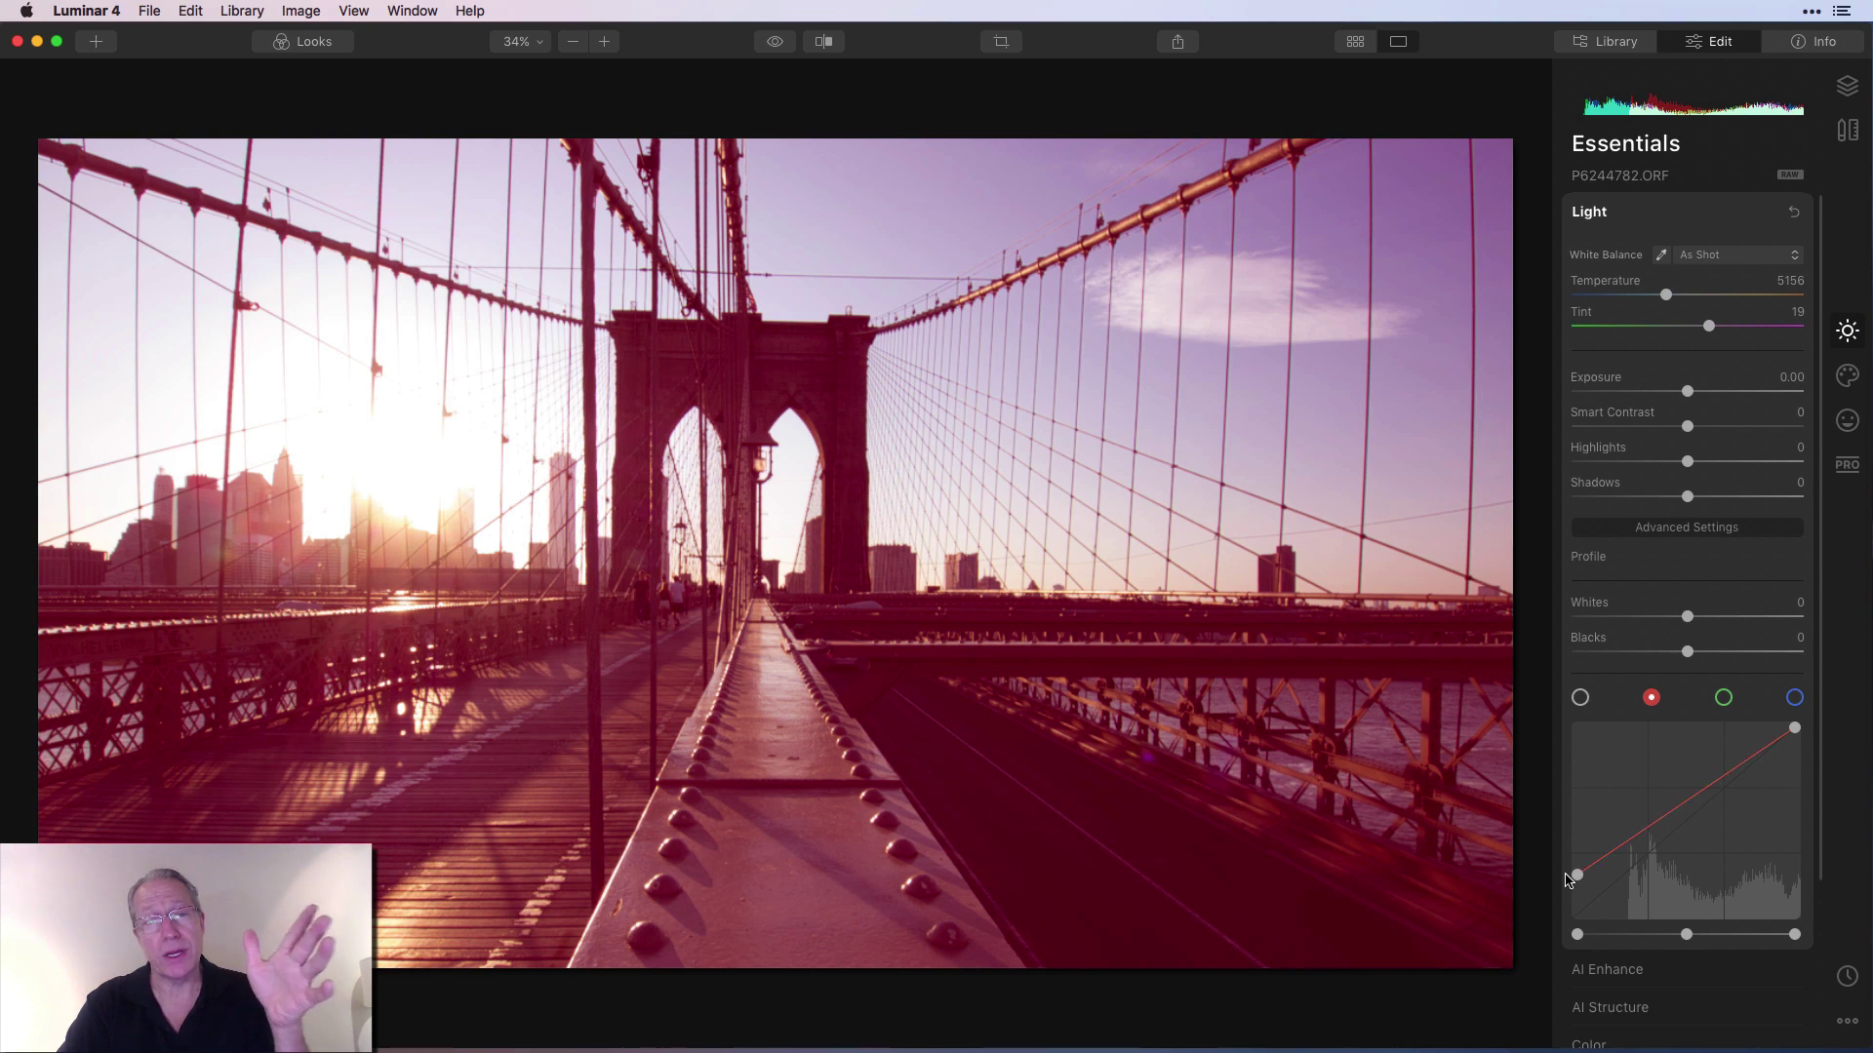
pyautogui.moveTo(1567, 879); pyautogui.dragTo(1601, 925)
pyautogui.moveTo(1794, 729); pyautogui.dragTo(1756, 725)
pyautogui.moveTo(1599, 917); pyautogui.dragTo(1607, 917)
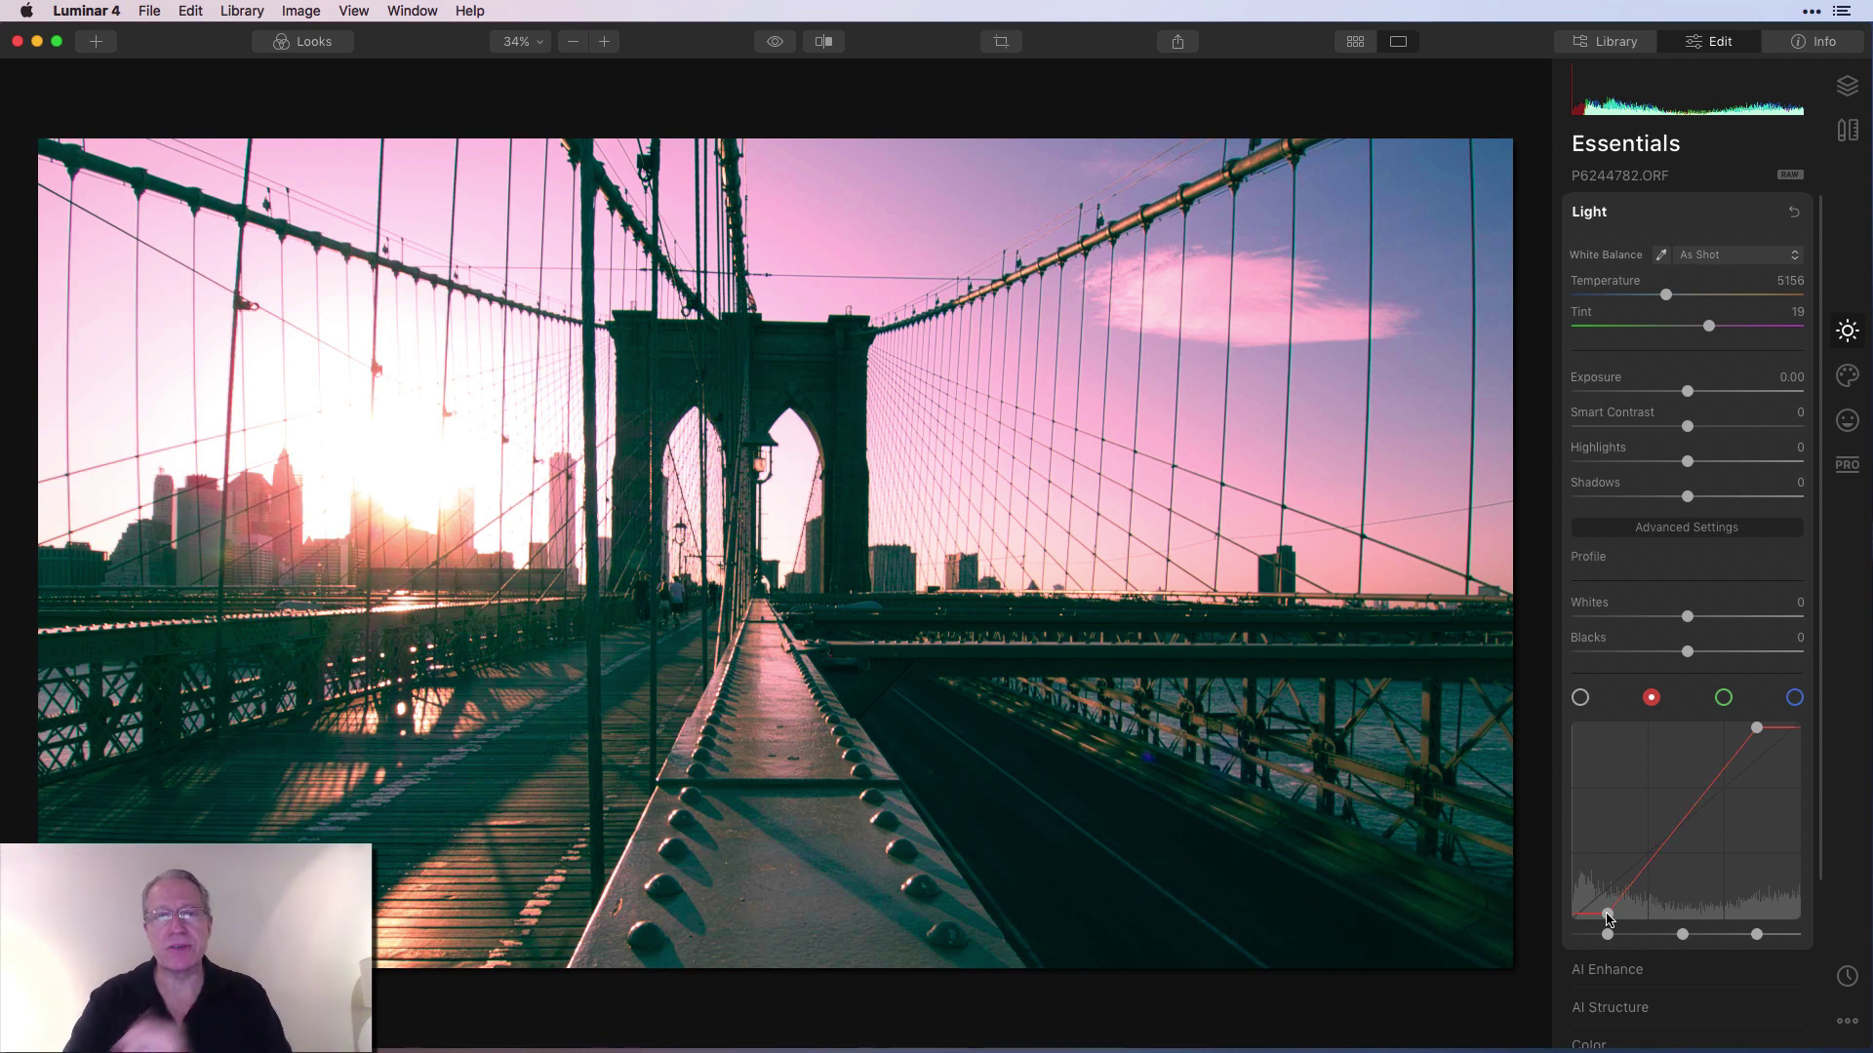
# Step: Reset the red curve, then raise its upper midtones and lower its shadows into an S
pyautogui.click(1793, 212)
pyautogui.moveTo(1724, 788); pyautogui.dragTo(1717, 777)
pyautogui.moveTo(1643, 846); pyautogui.dragTo(1655, 868)
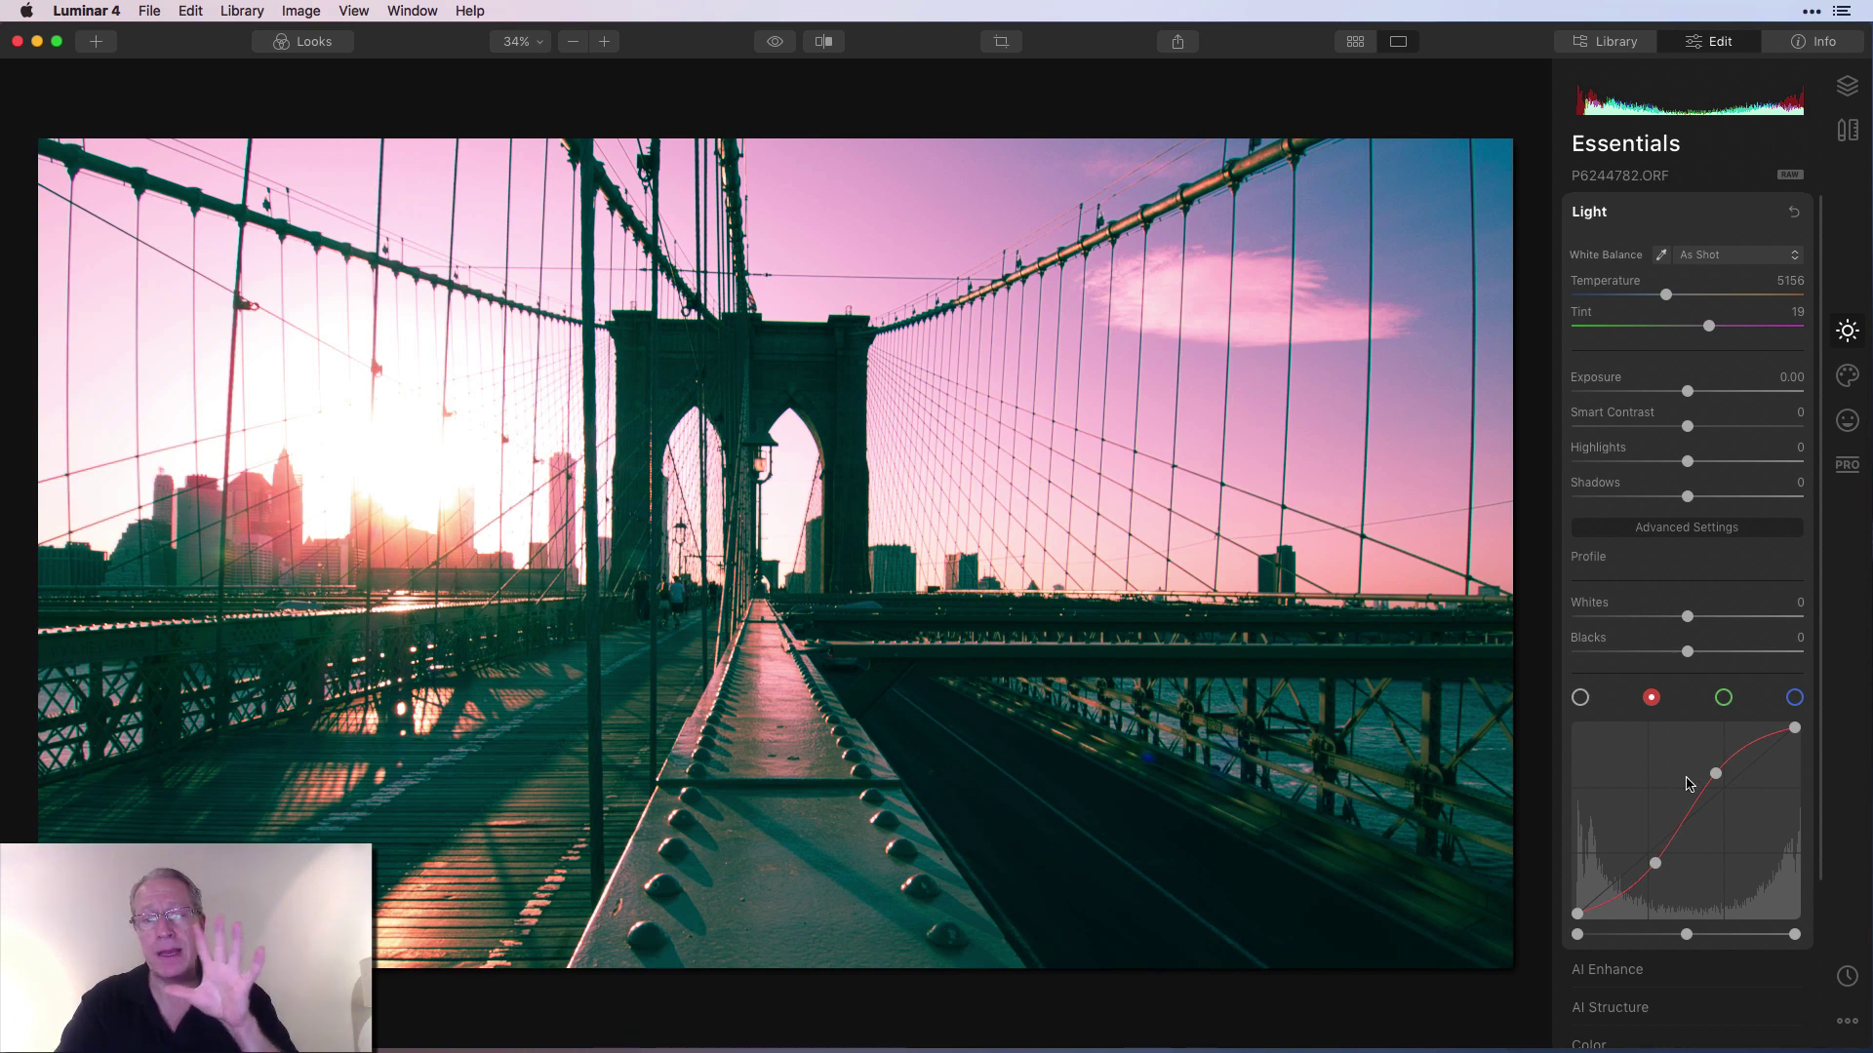
# Step: Reset the red curve, switch to the green channel, and glance at the colour-mixing chart
pyautogui.click(1792, 211)
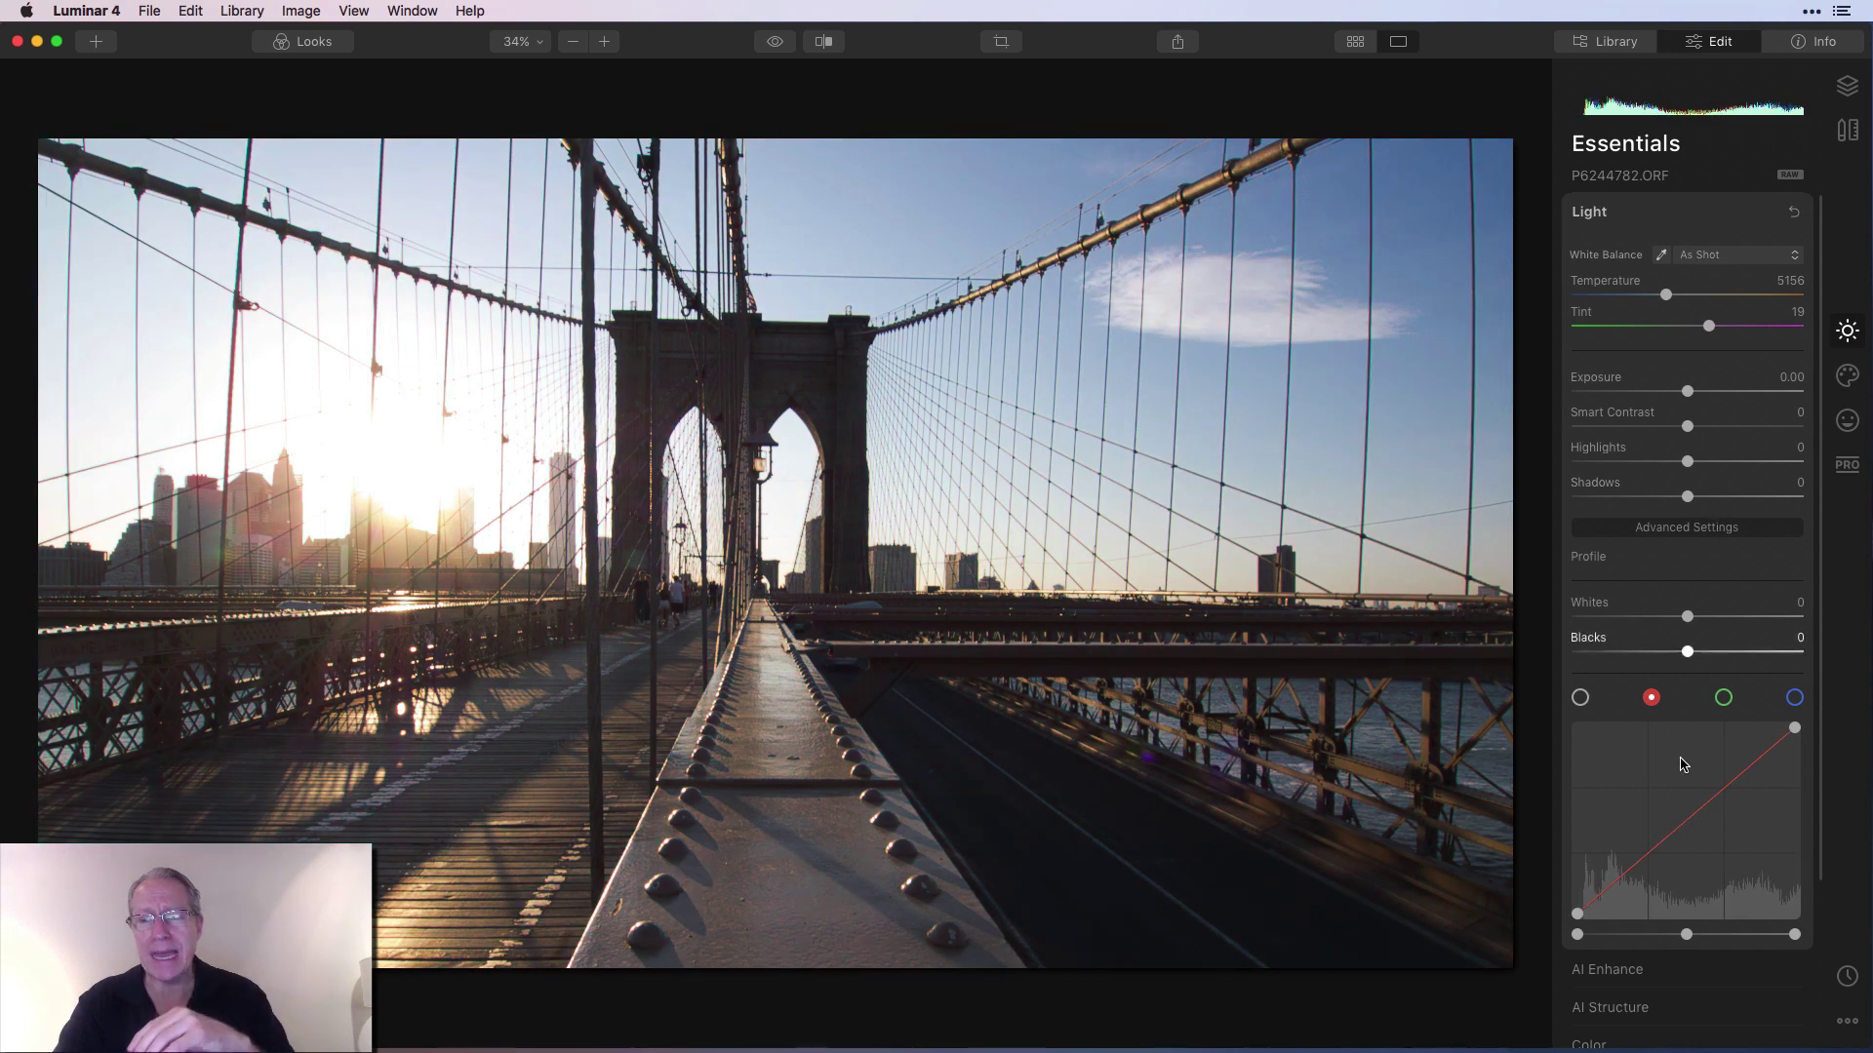
pyautogui.click(1723, 699)
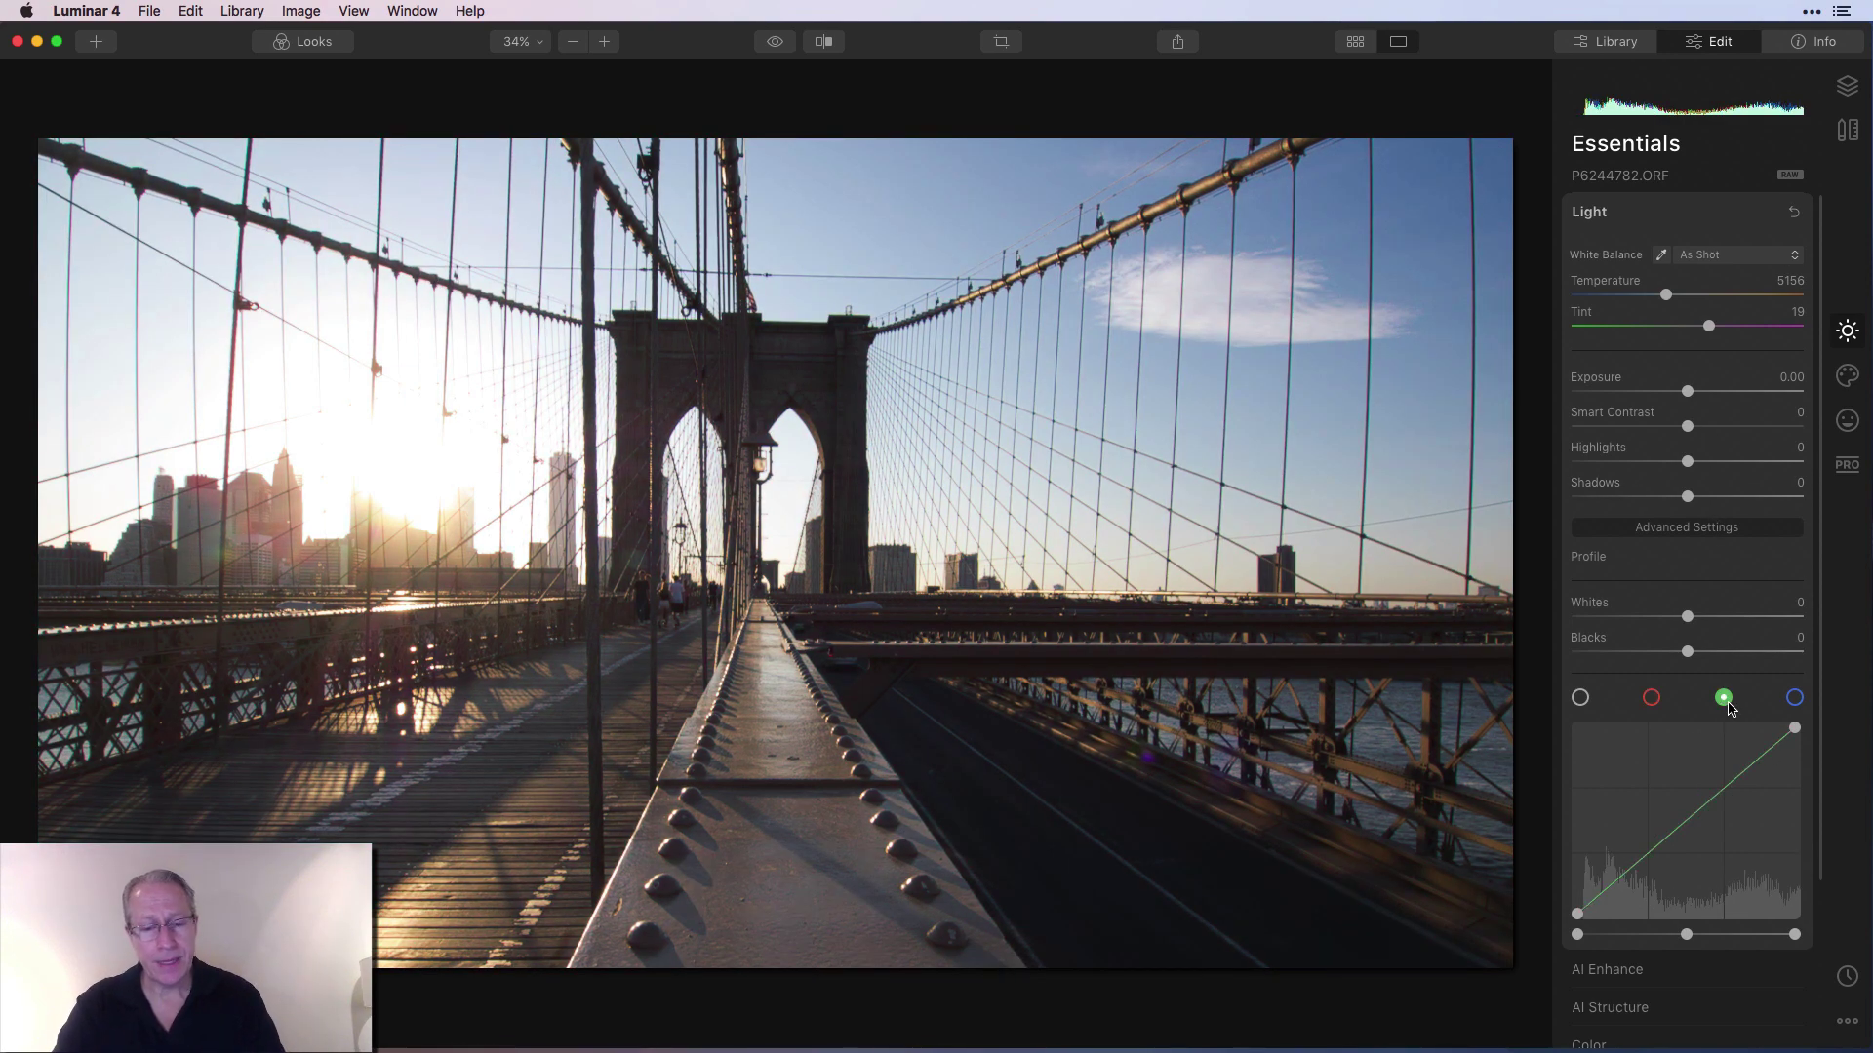
pyautogui.press('super+Tab')
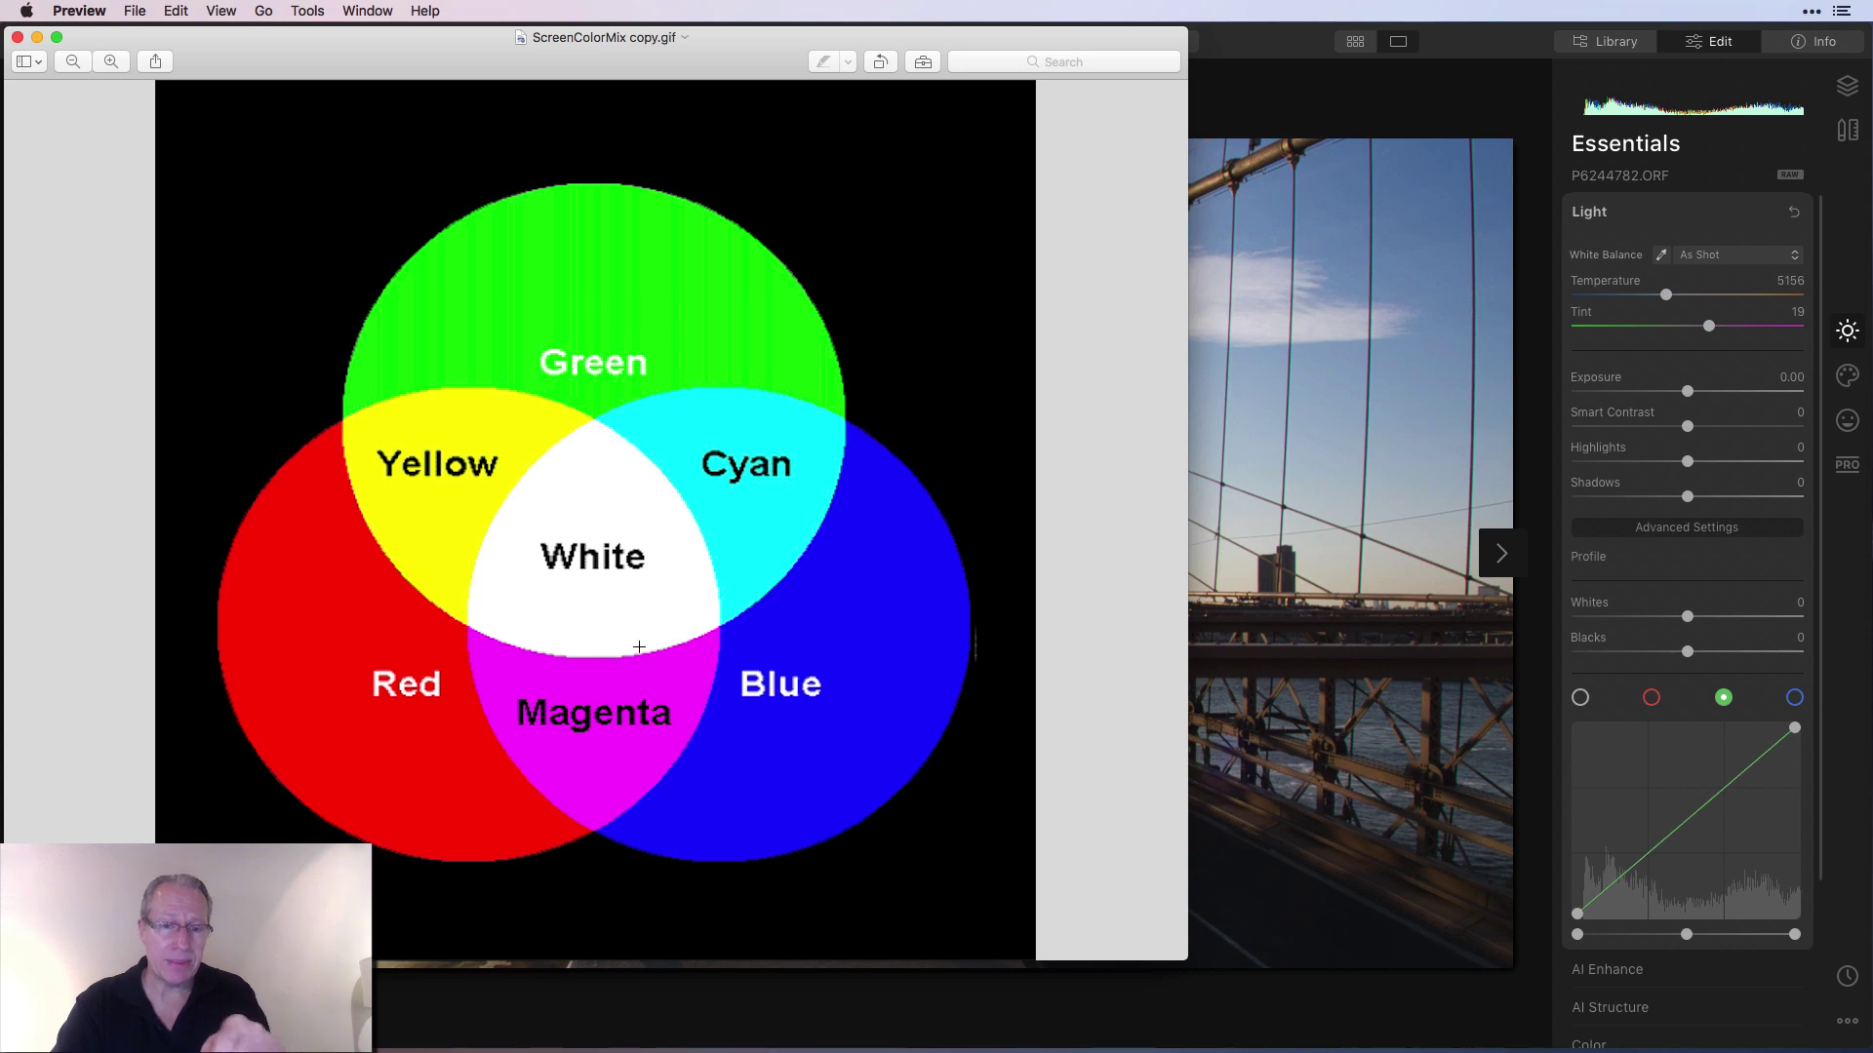
pyautogui.press('super+Tab')
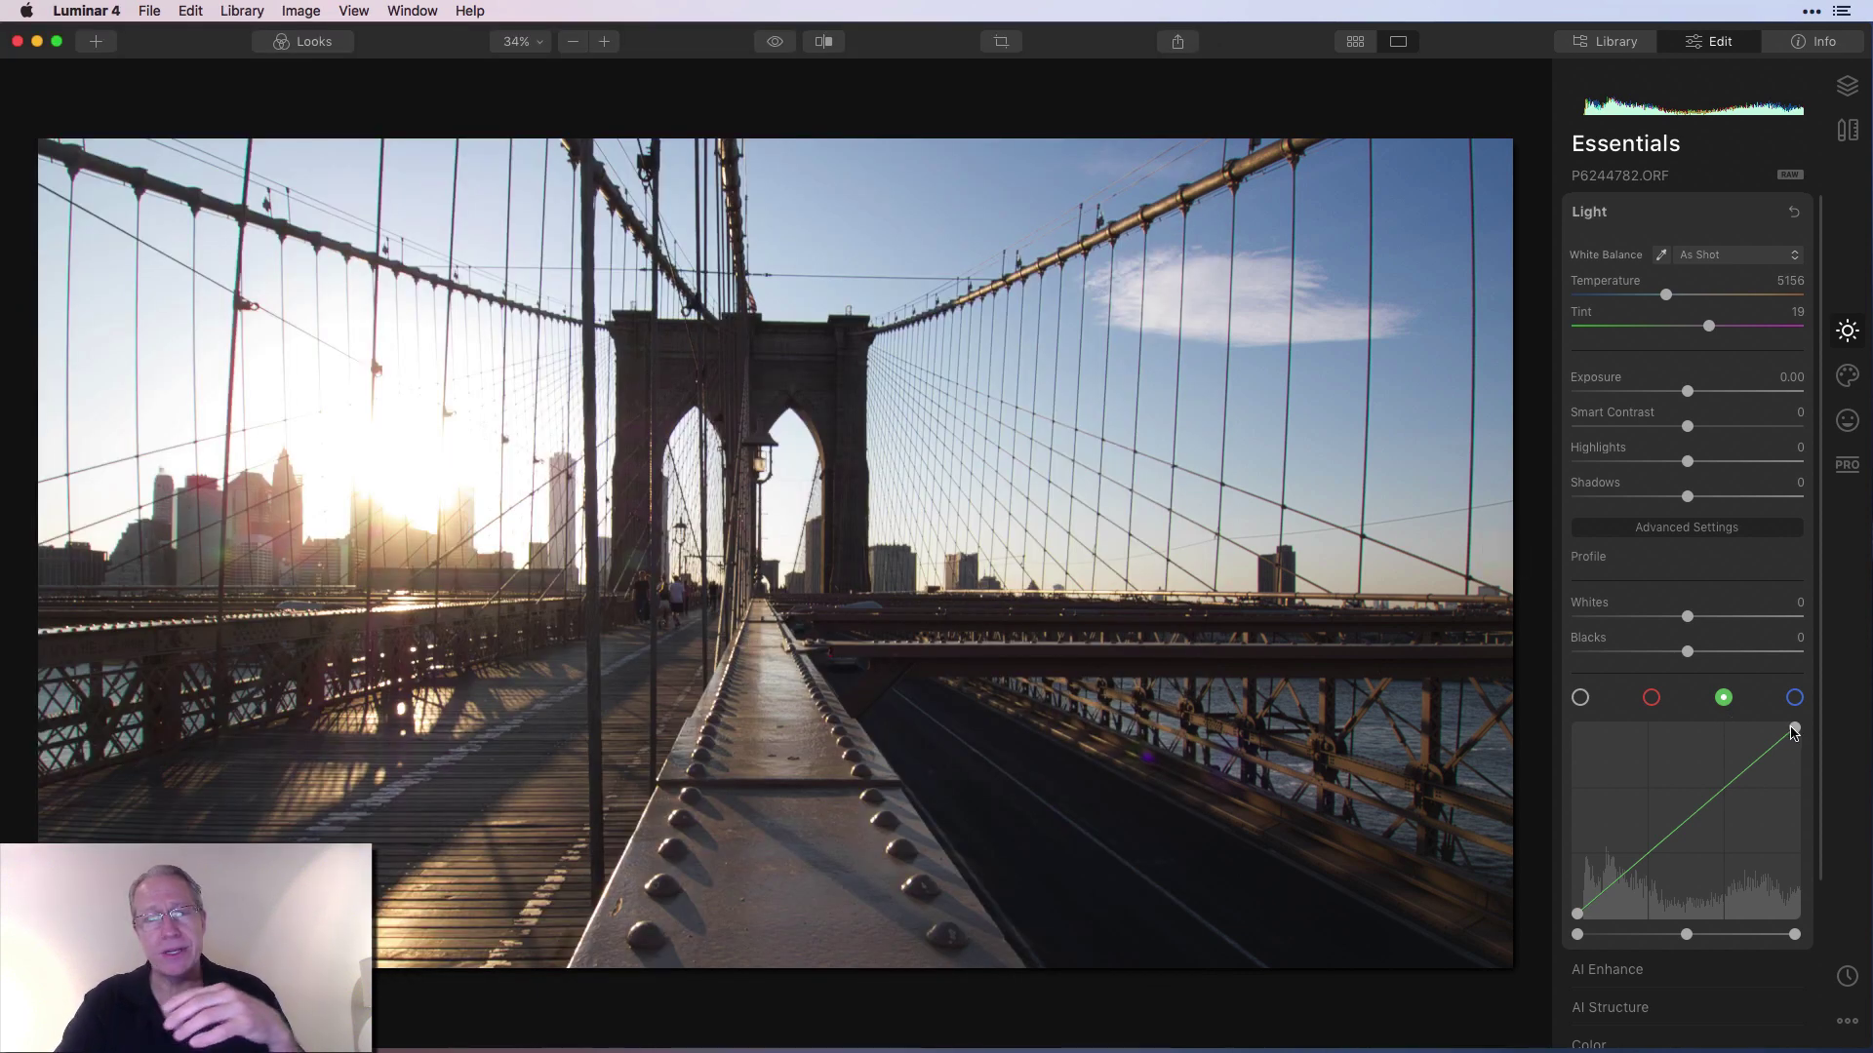
# Step: Try boosting green highlights and lifting green shadows, then reset the green curve to neutral
pyautogui.moveTo(1793, 729); pyautogui.dragTo(1728, 722)
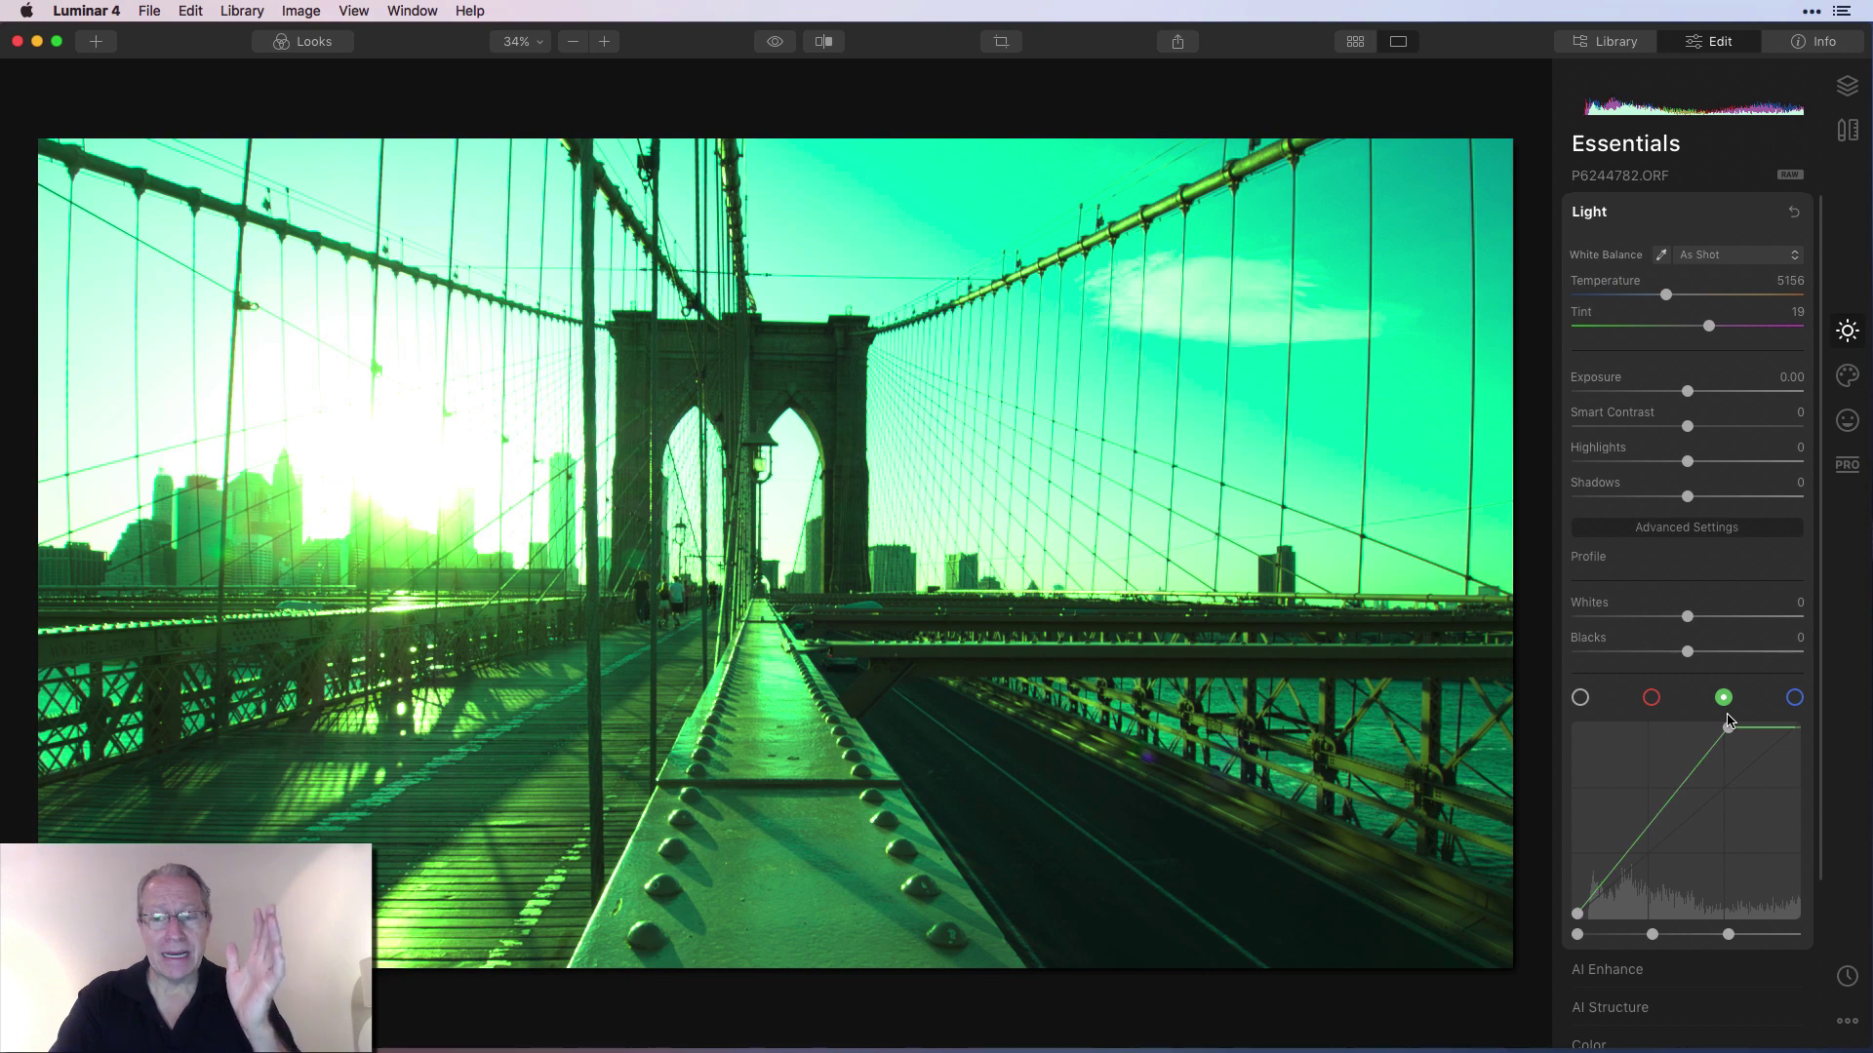
pyautogui.moveTo(1728, 722); pyautogui.dragTo(1794, 728)
pyautogui.moveTo(1577, 914)
pyautogui.mouseDown()
pyautogui.moveTo(1570, 888)
pyautogui.moveTo(1609, 927)
pyautogui.moveTo(1580, 919)
pyautogui.mouseUp()
pyautogui.moveTo(1701, 935)
pyautogui.mouseDown()
pyautogui.moveTo(1733, 934)
pyautogui.moveTo(1648, 938)
pyautogui.moveTo(1673, 936)
pyautogui.mouseUp()
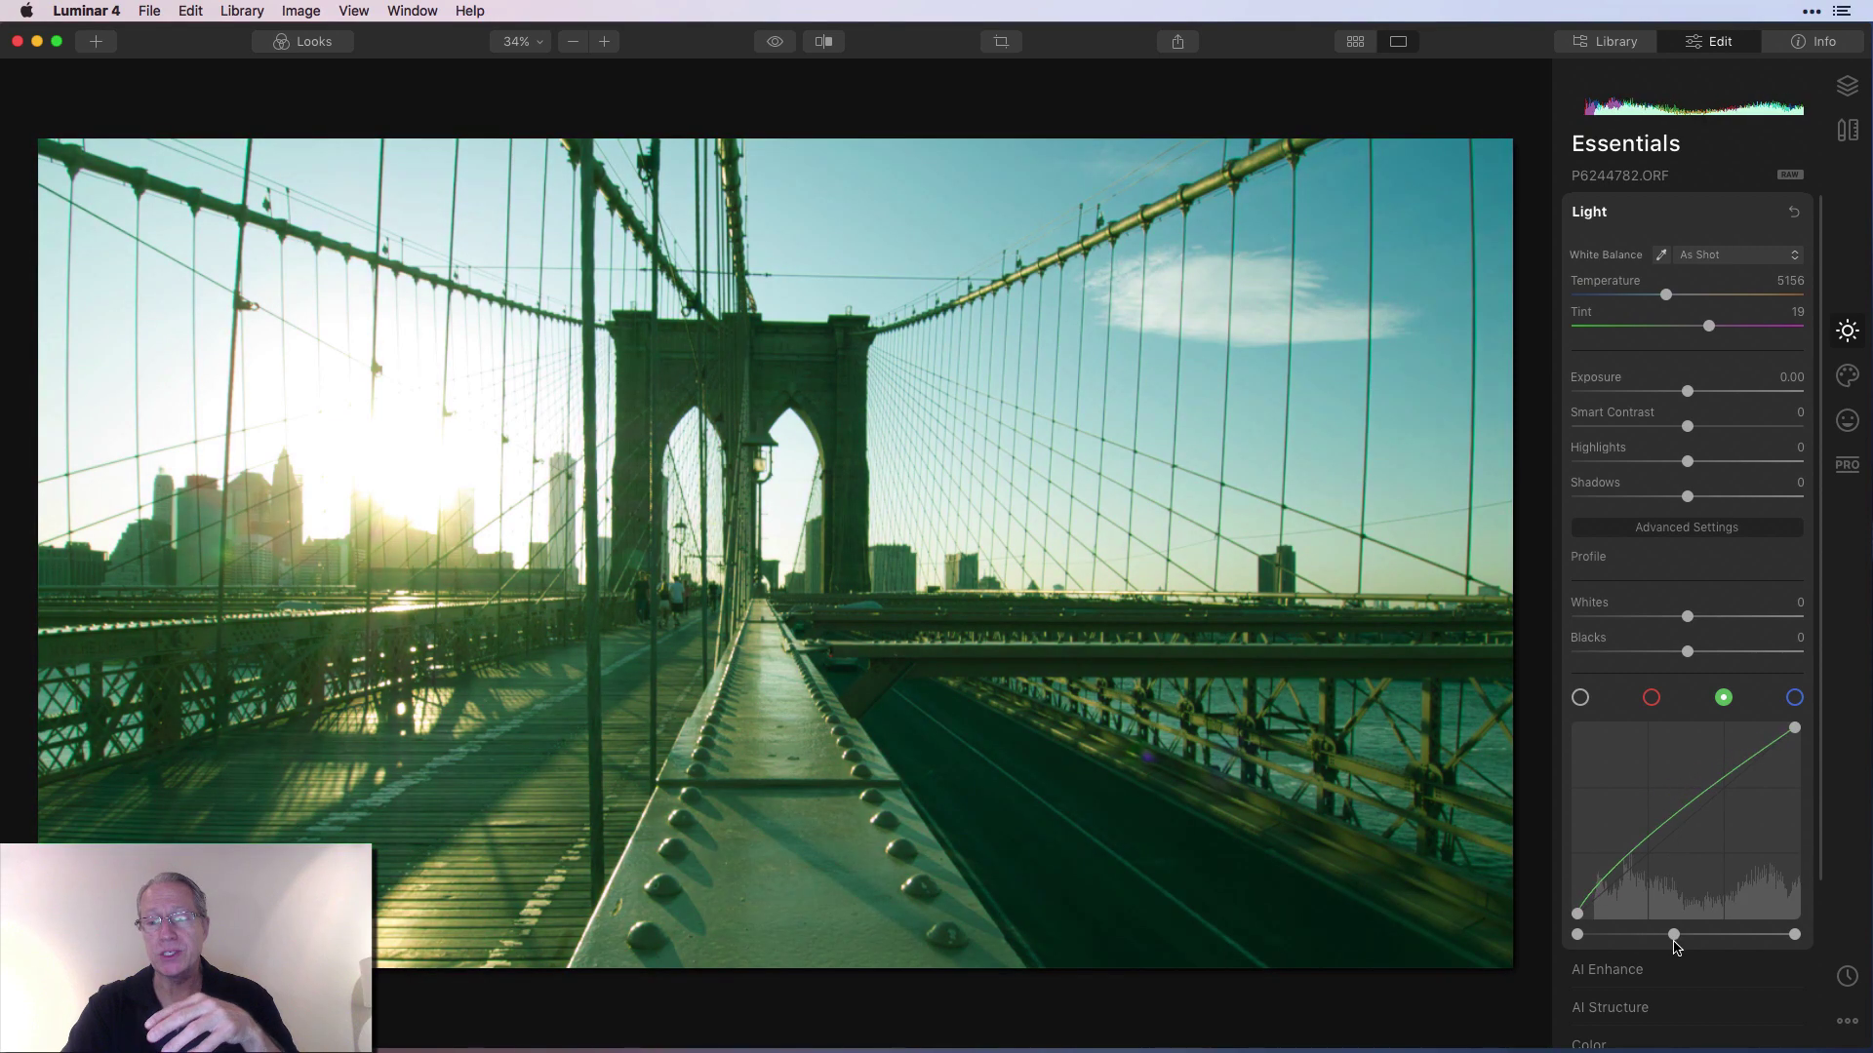
pyautogui.click(1791, 213)
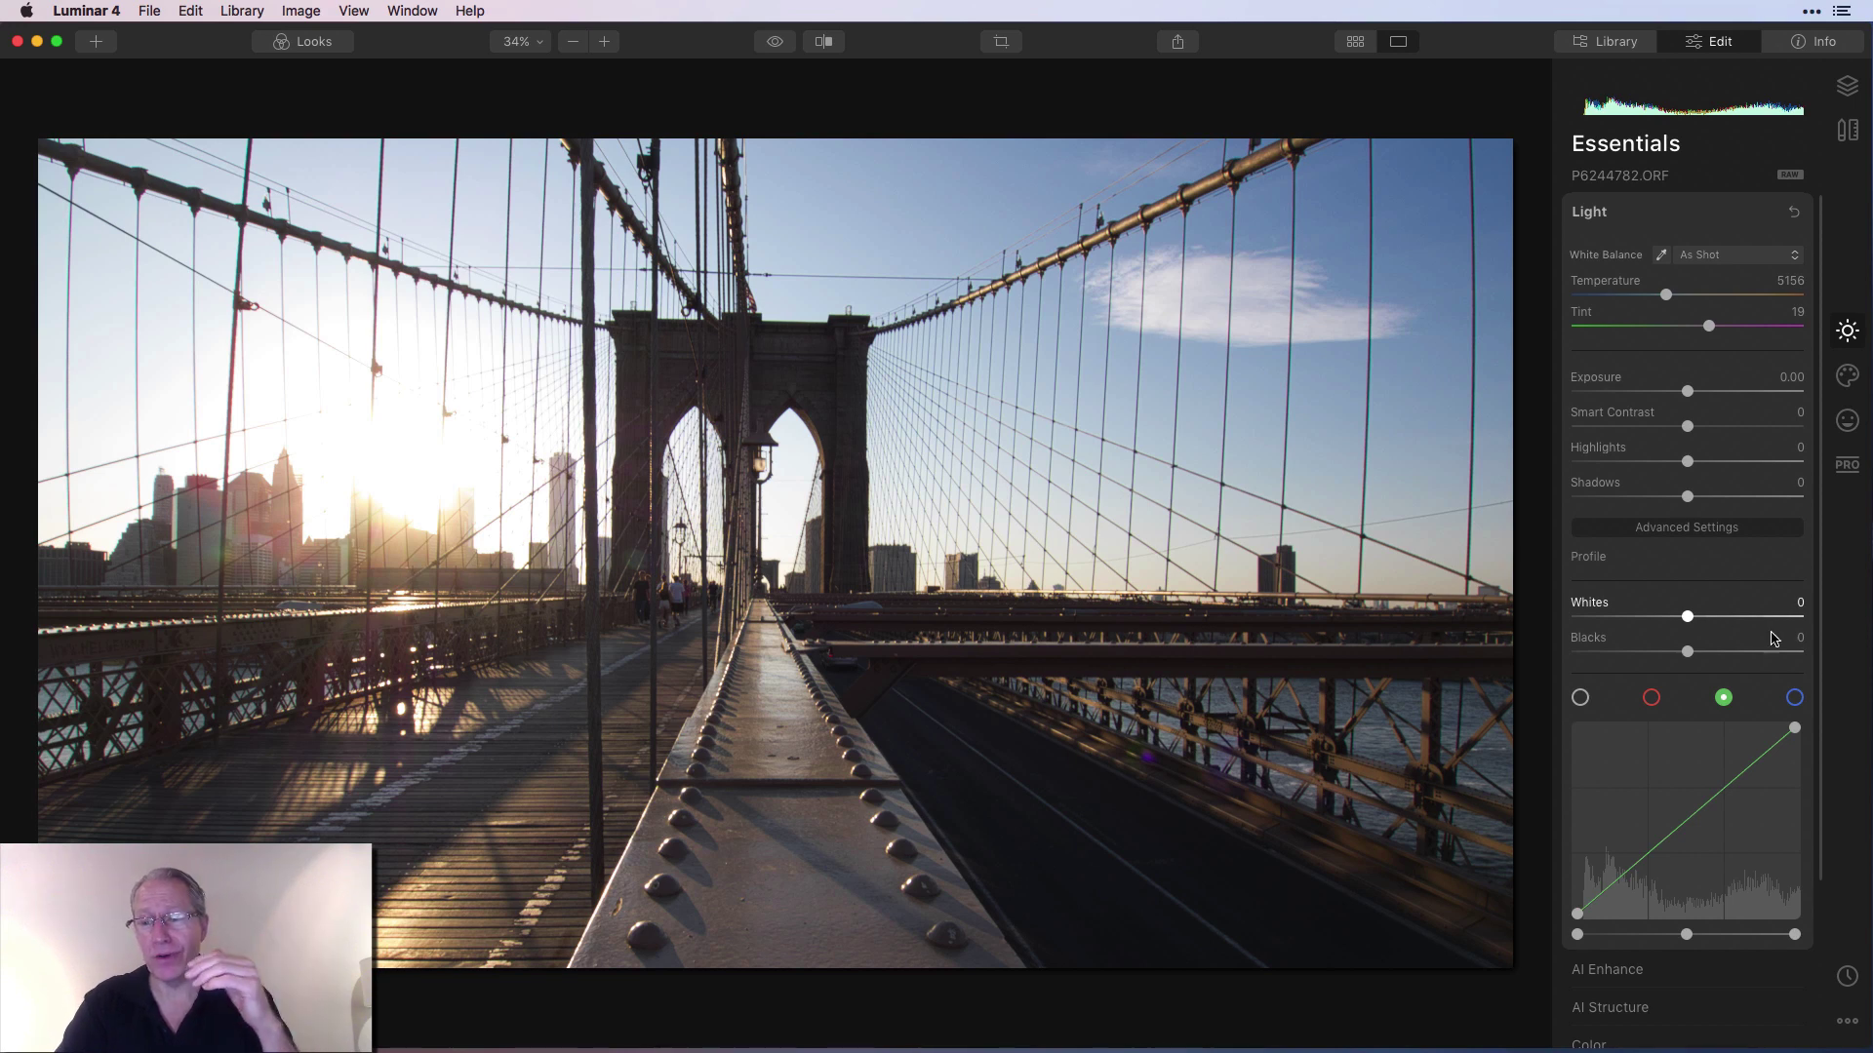
# Step: Switch the Tone Curve to the blue channel, checking the colour-mixing reference chart
pyautogui.click(1795, 699)
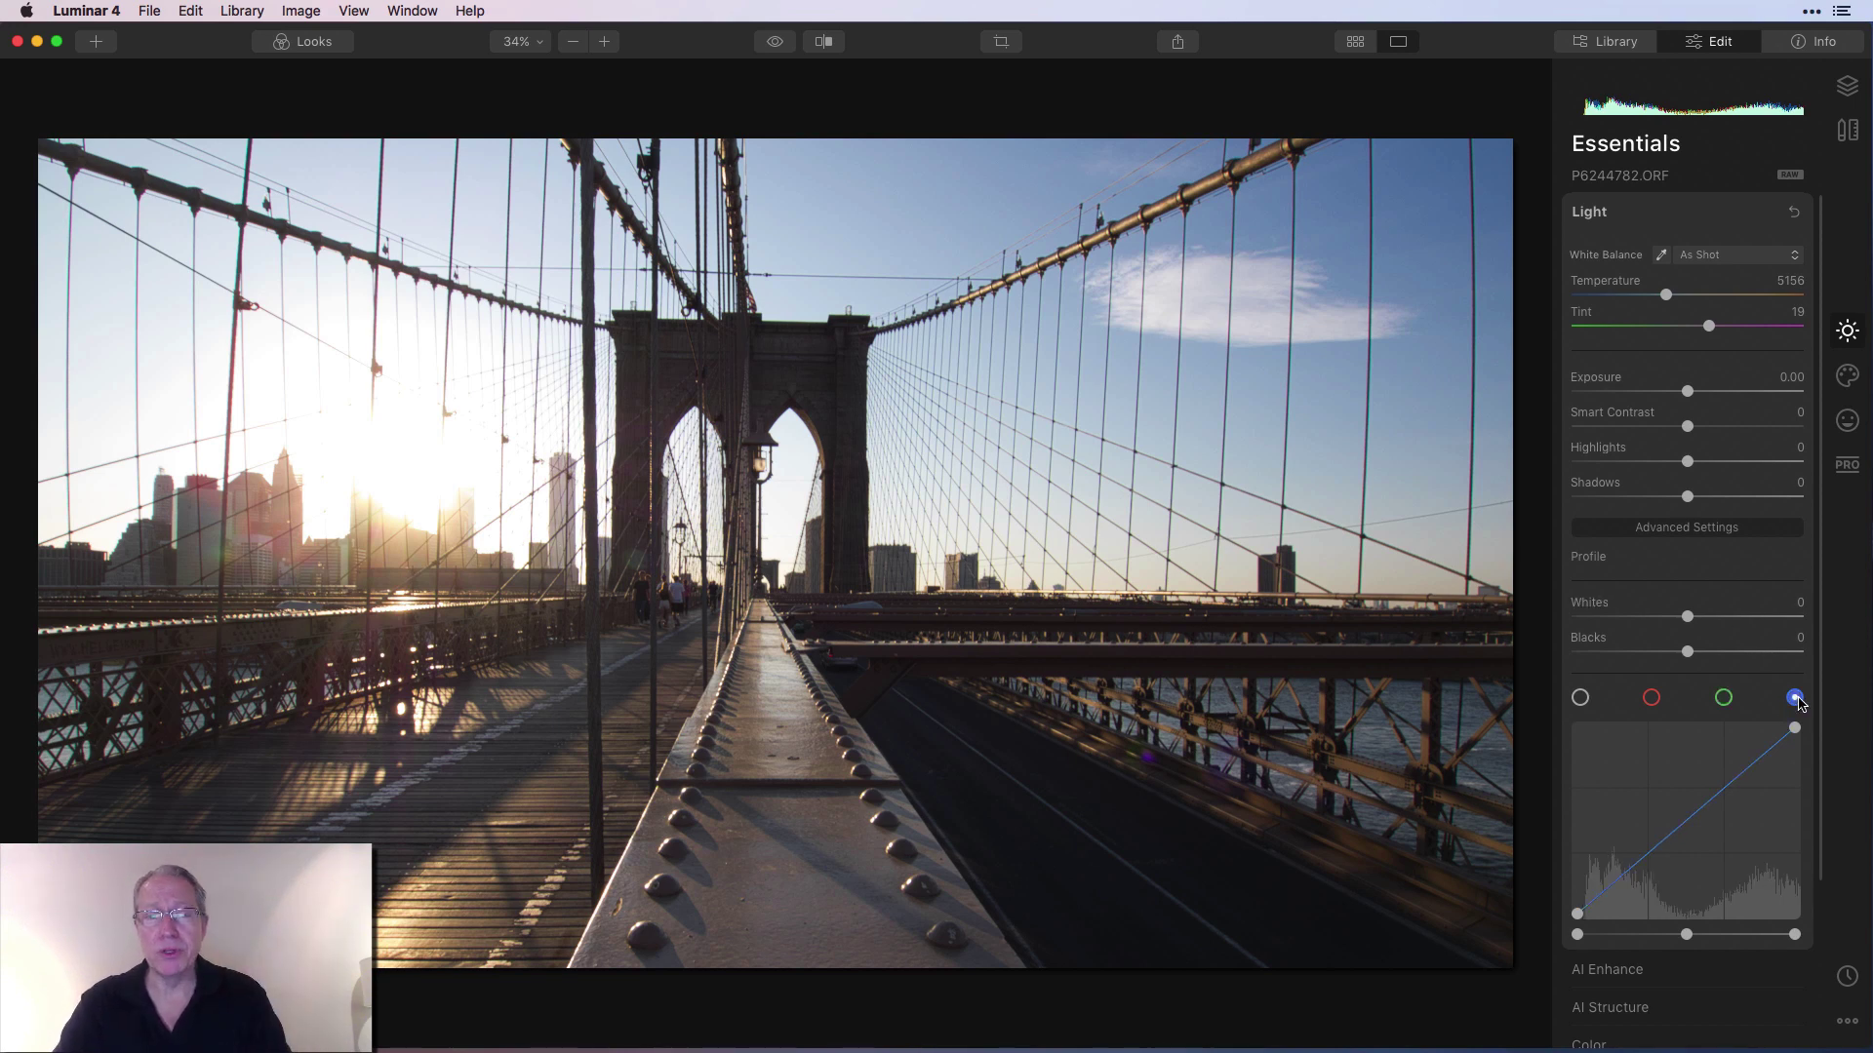
pyautogui.press('super+Tab')
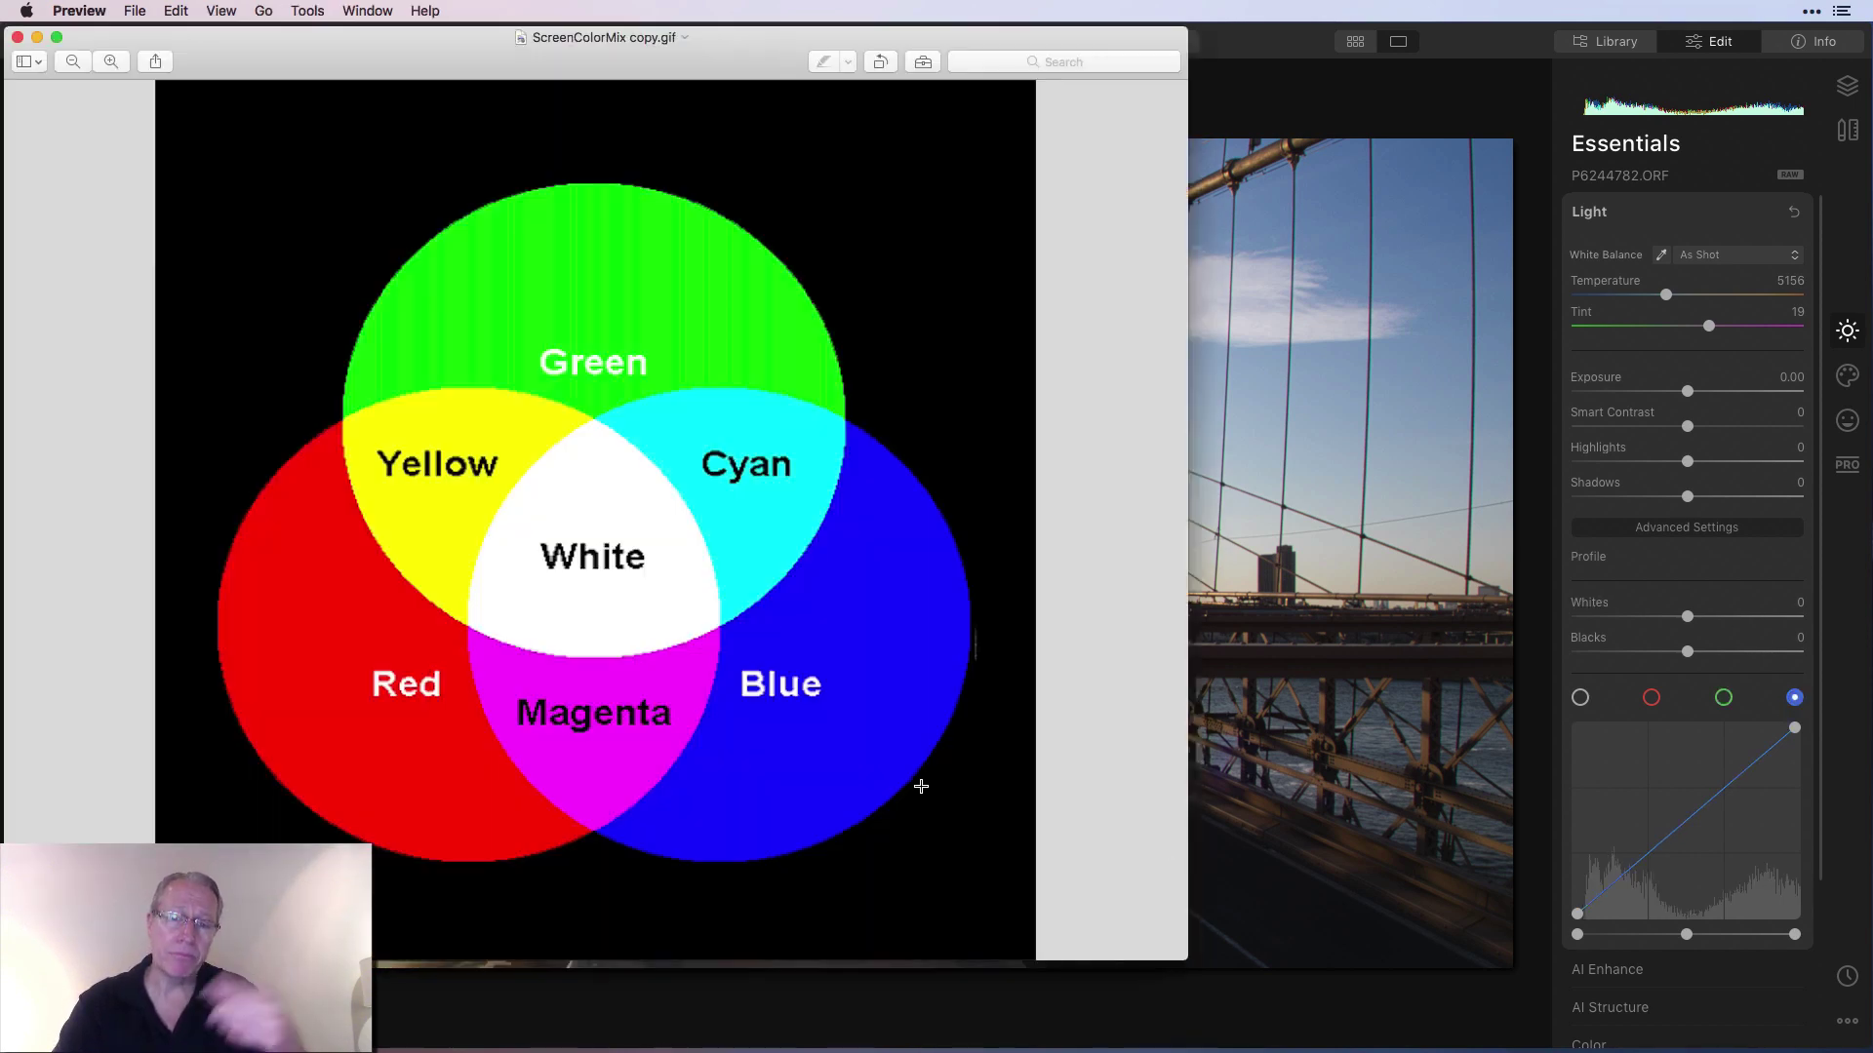
pyautogui.press('super+Tab')
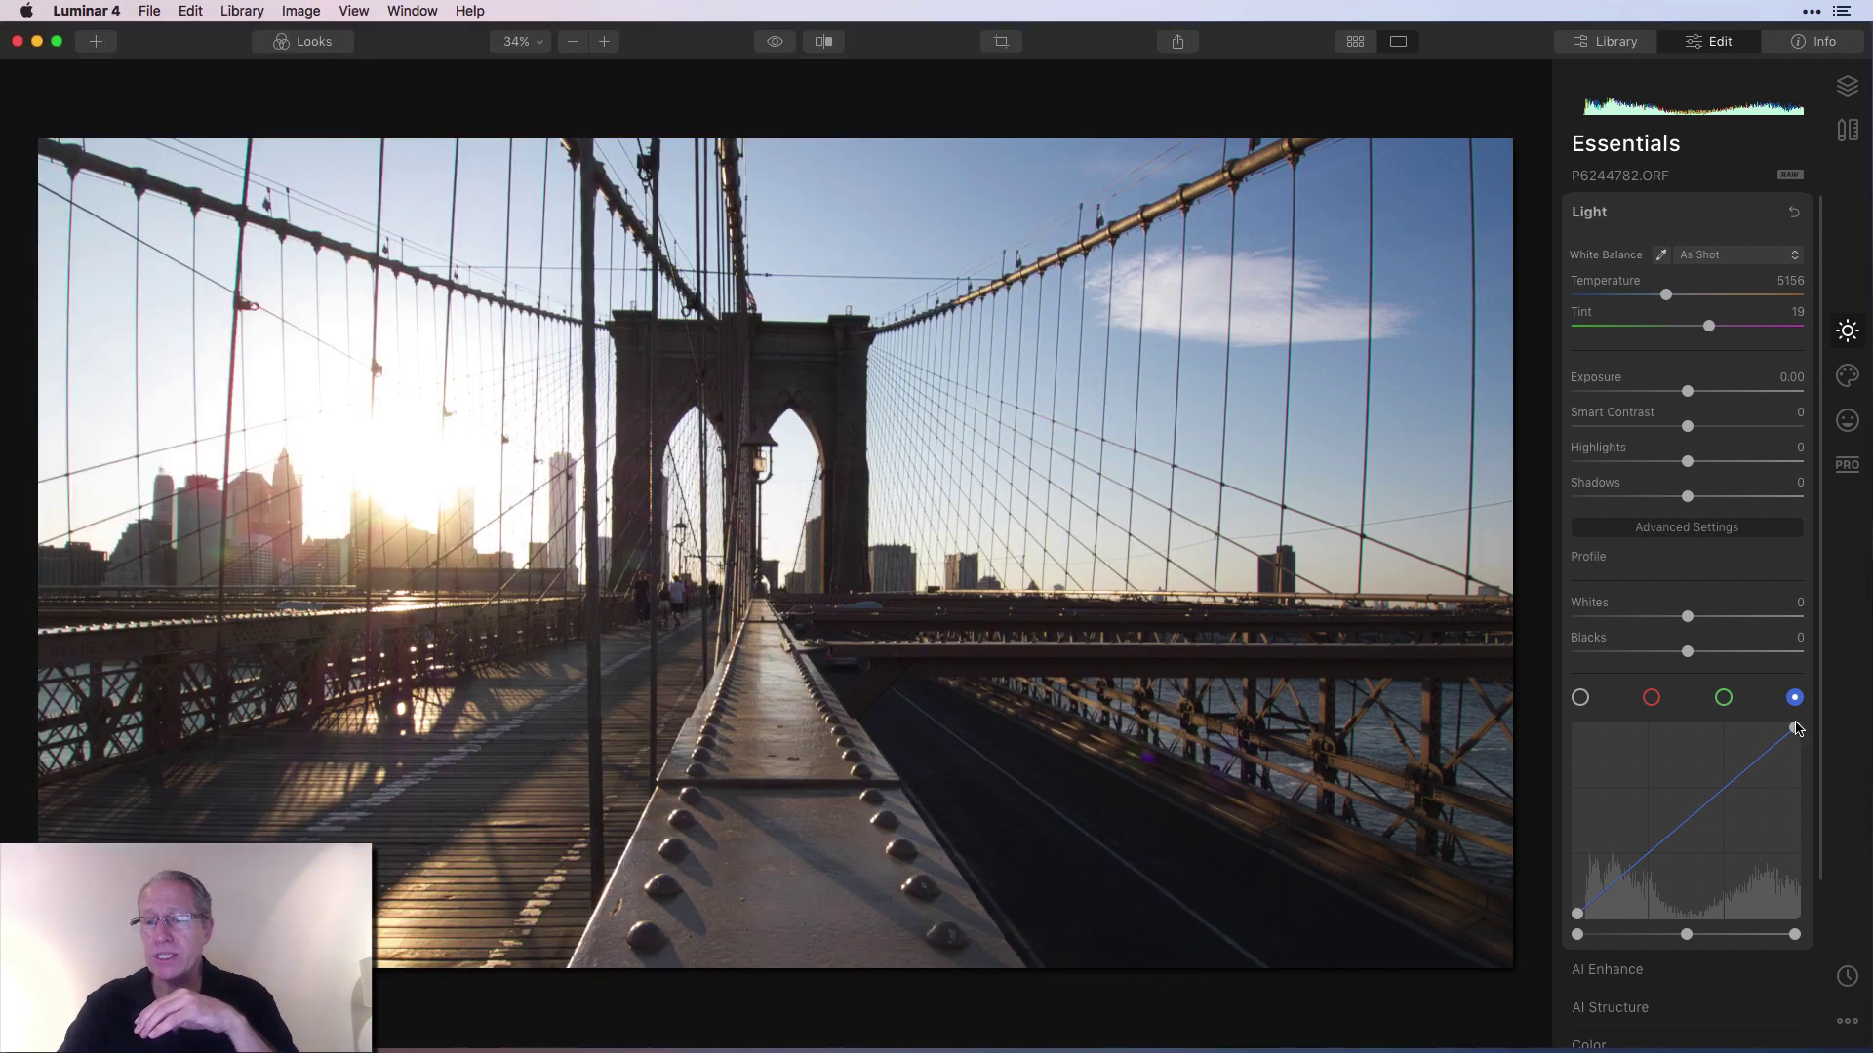
# Step: Tone the photo with blue highlights and yellow shadows, then reset the blue curve to a straight line
pyautogui.moveTo(1796, 728); pyautogui.dragTo(1749, 727)
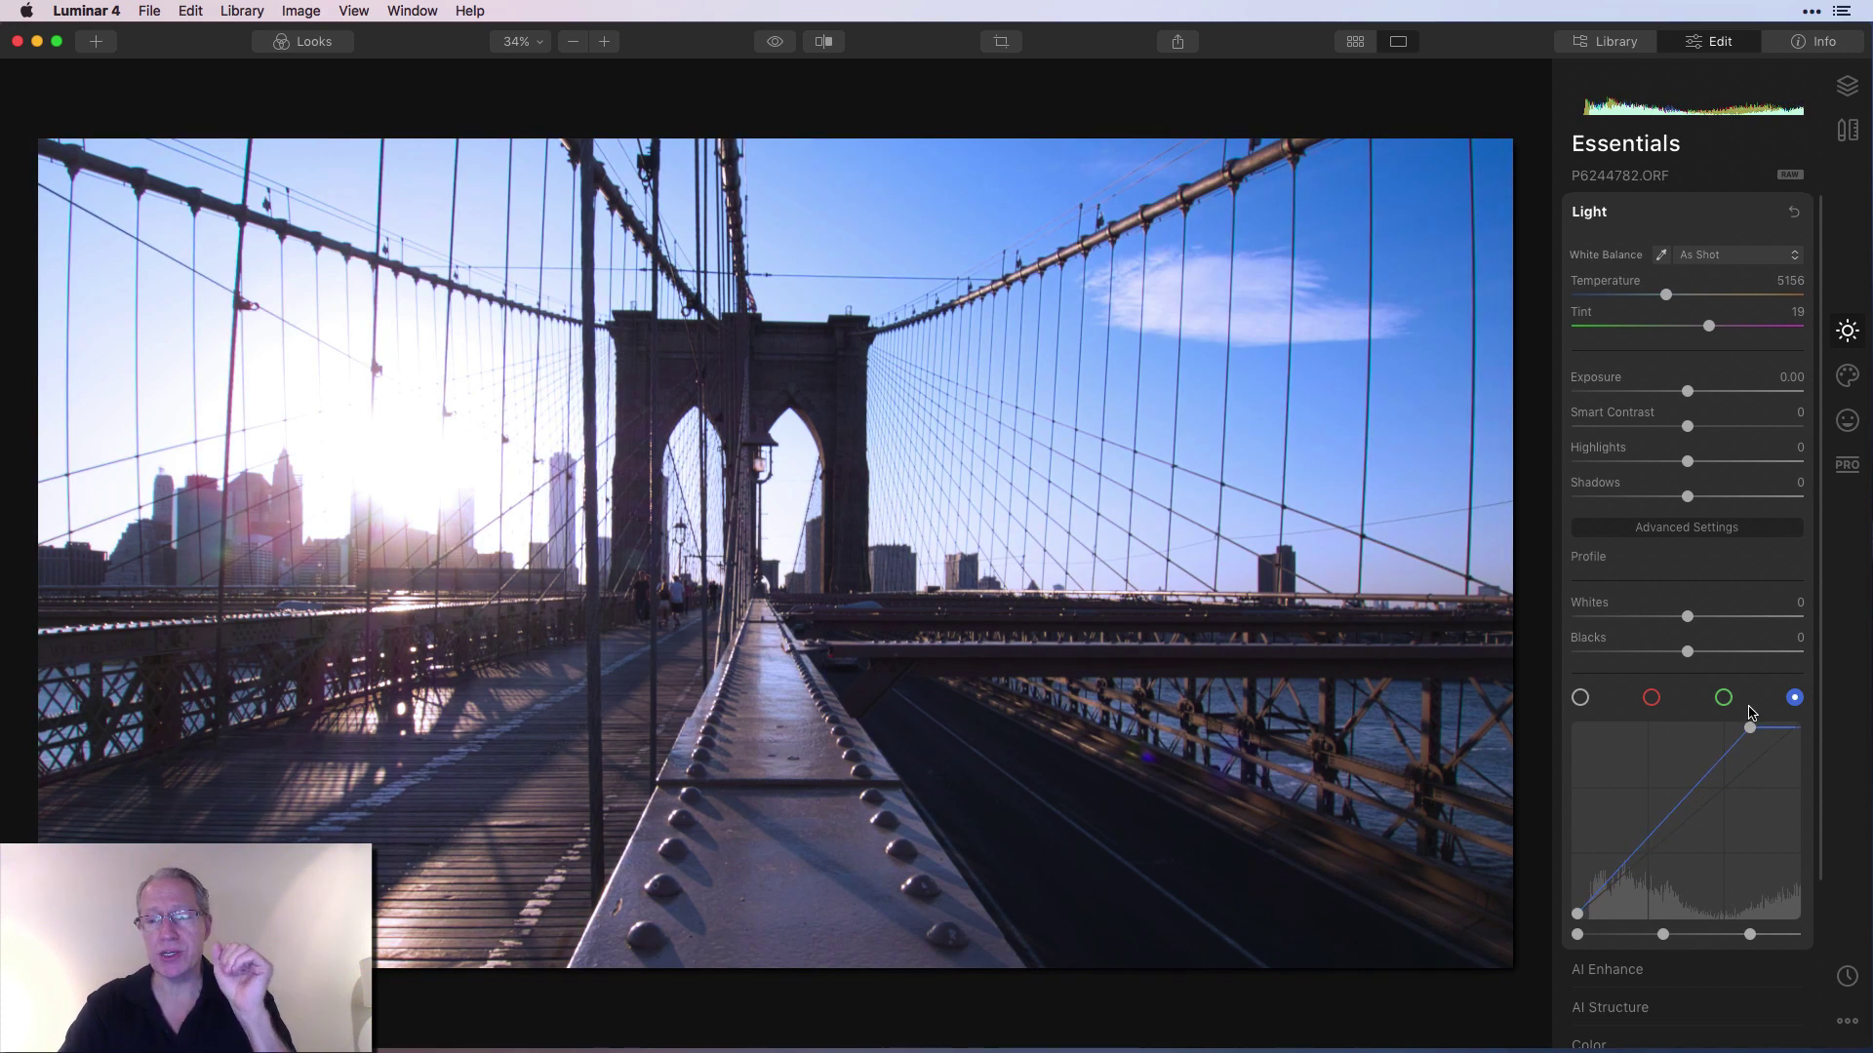
pyautogui.moveTo(1750, 728); pyautogui.dragTo(1795, 728)
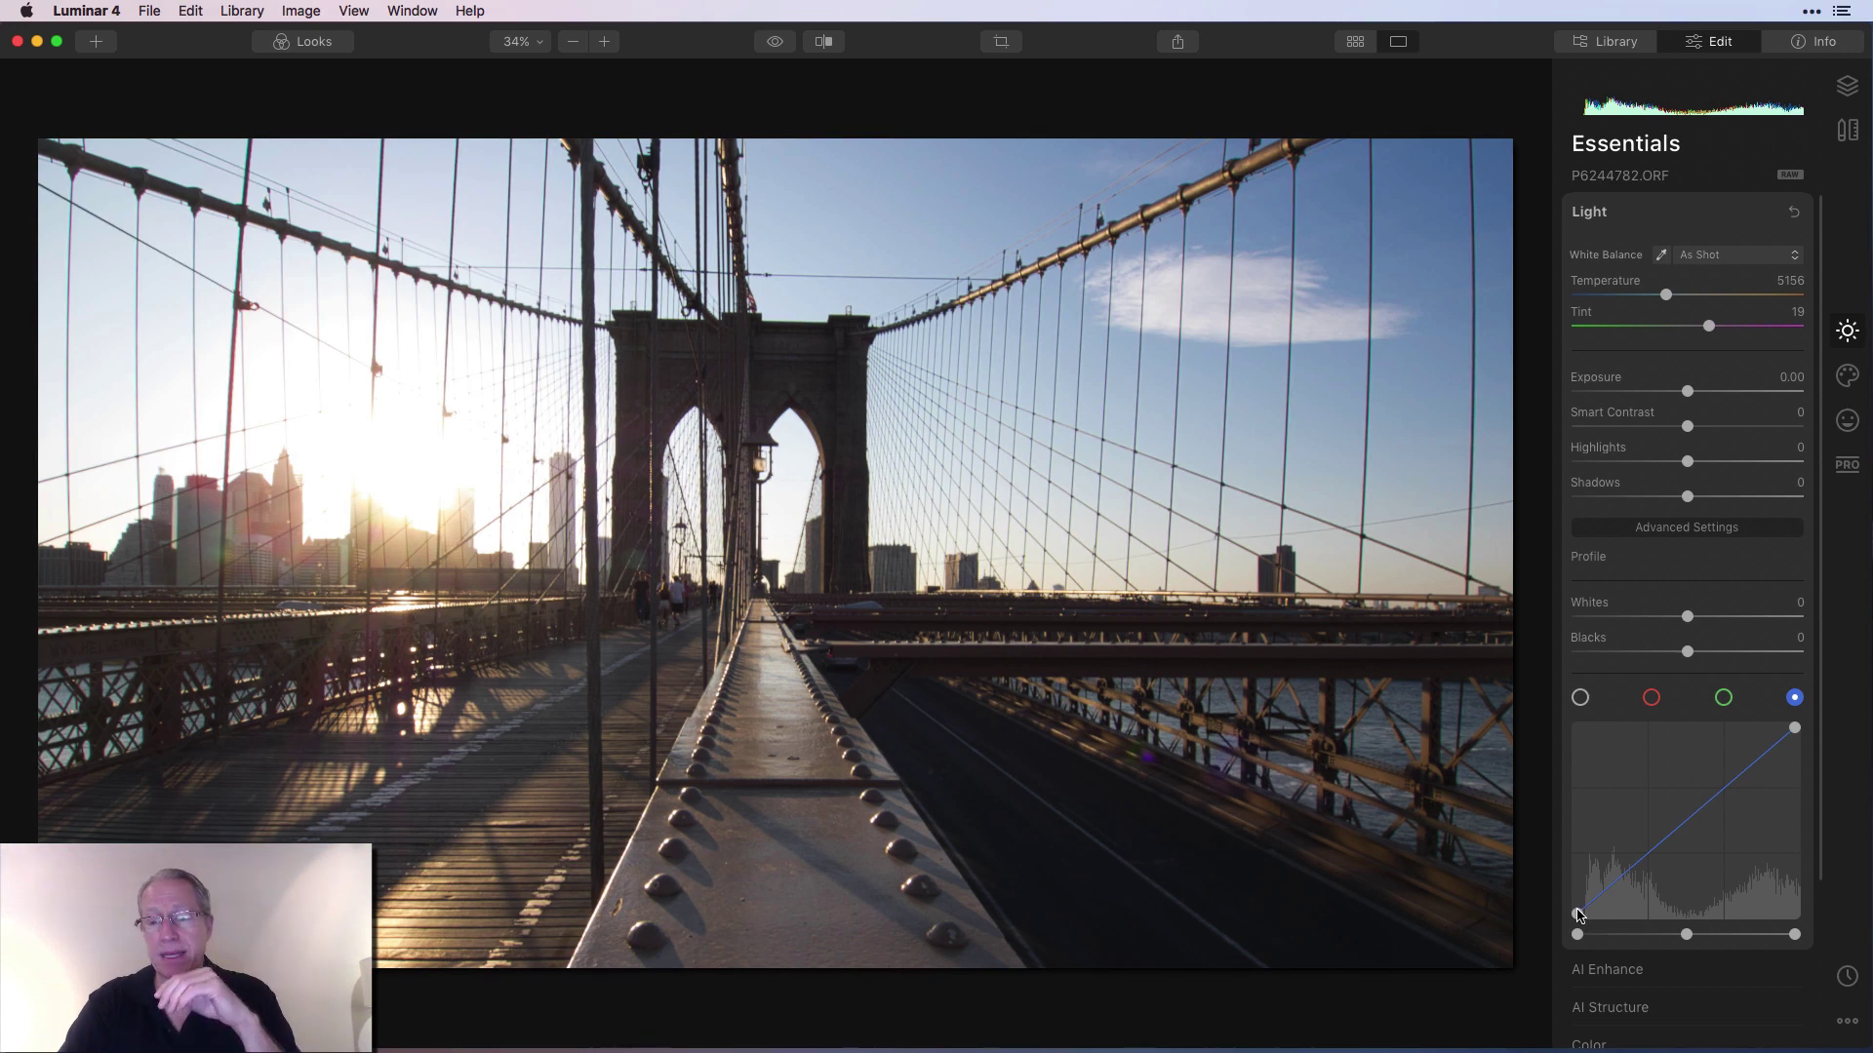
pyautogui.moveTo(1579, 917); pyautogui.dragTo(1627, 944)
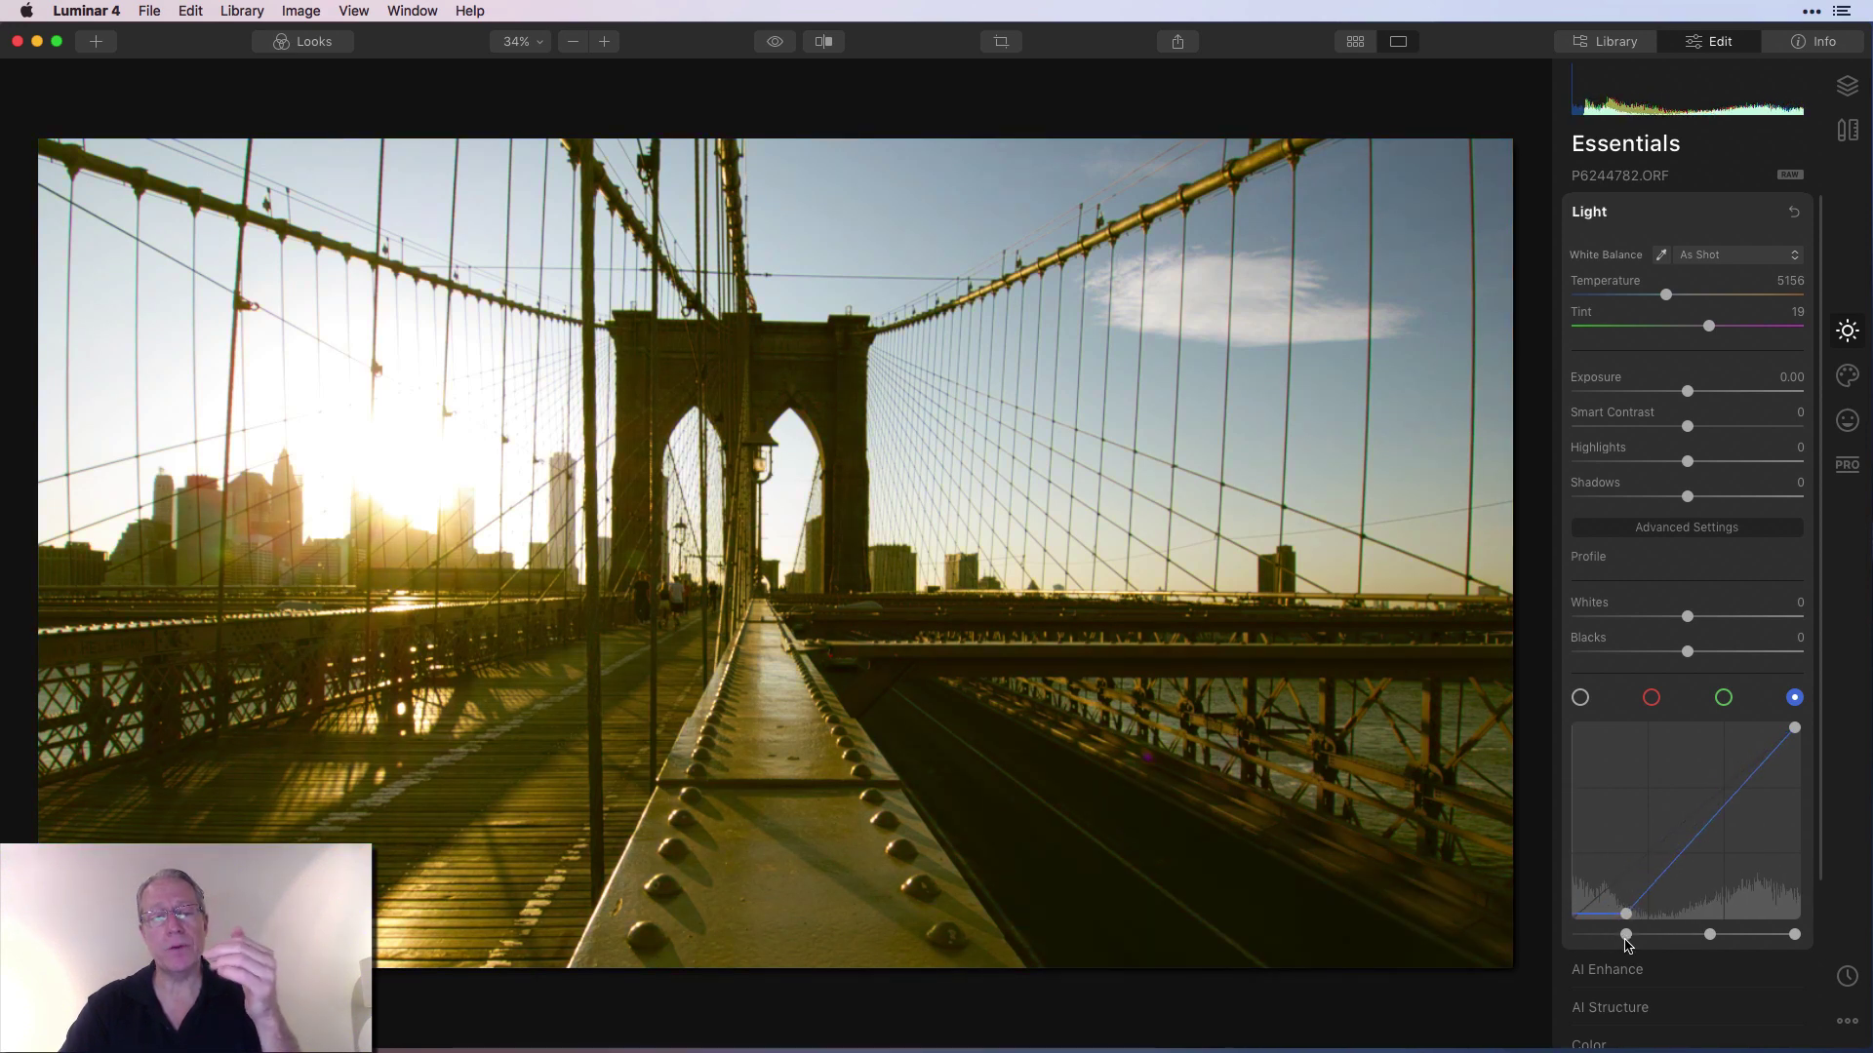
pyautogui.moveTo(1795, 728); pyautogui.dragTo(1744, 727)
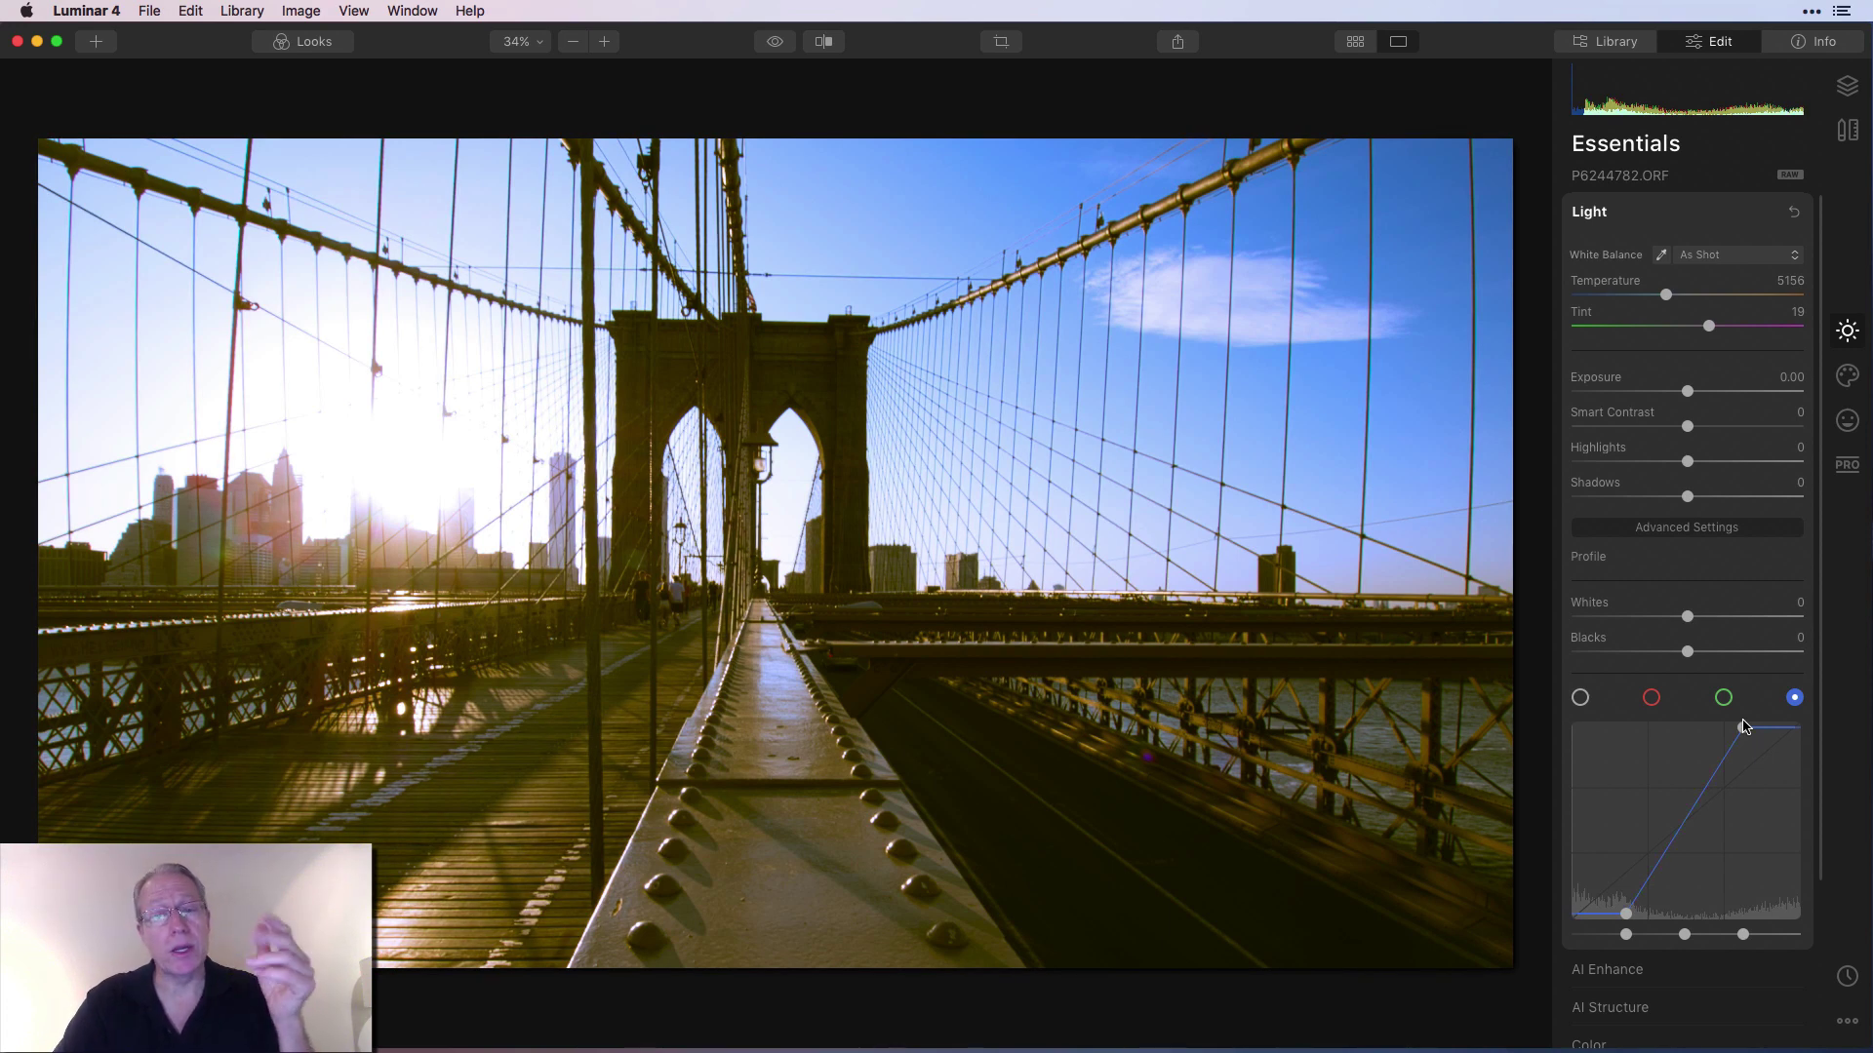
pyautogui.click(1793, 213)
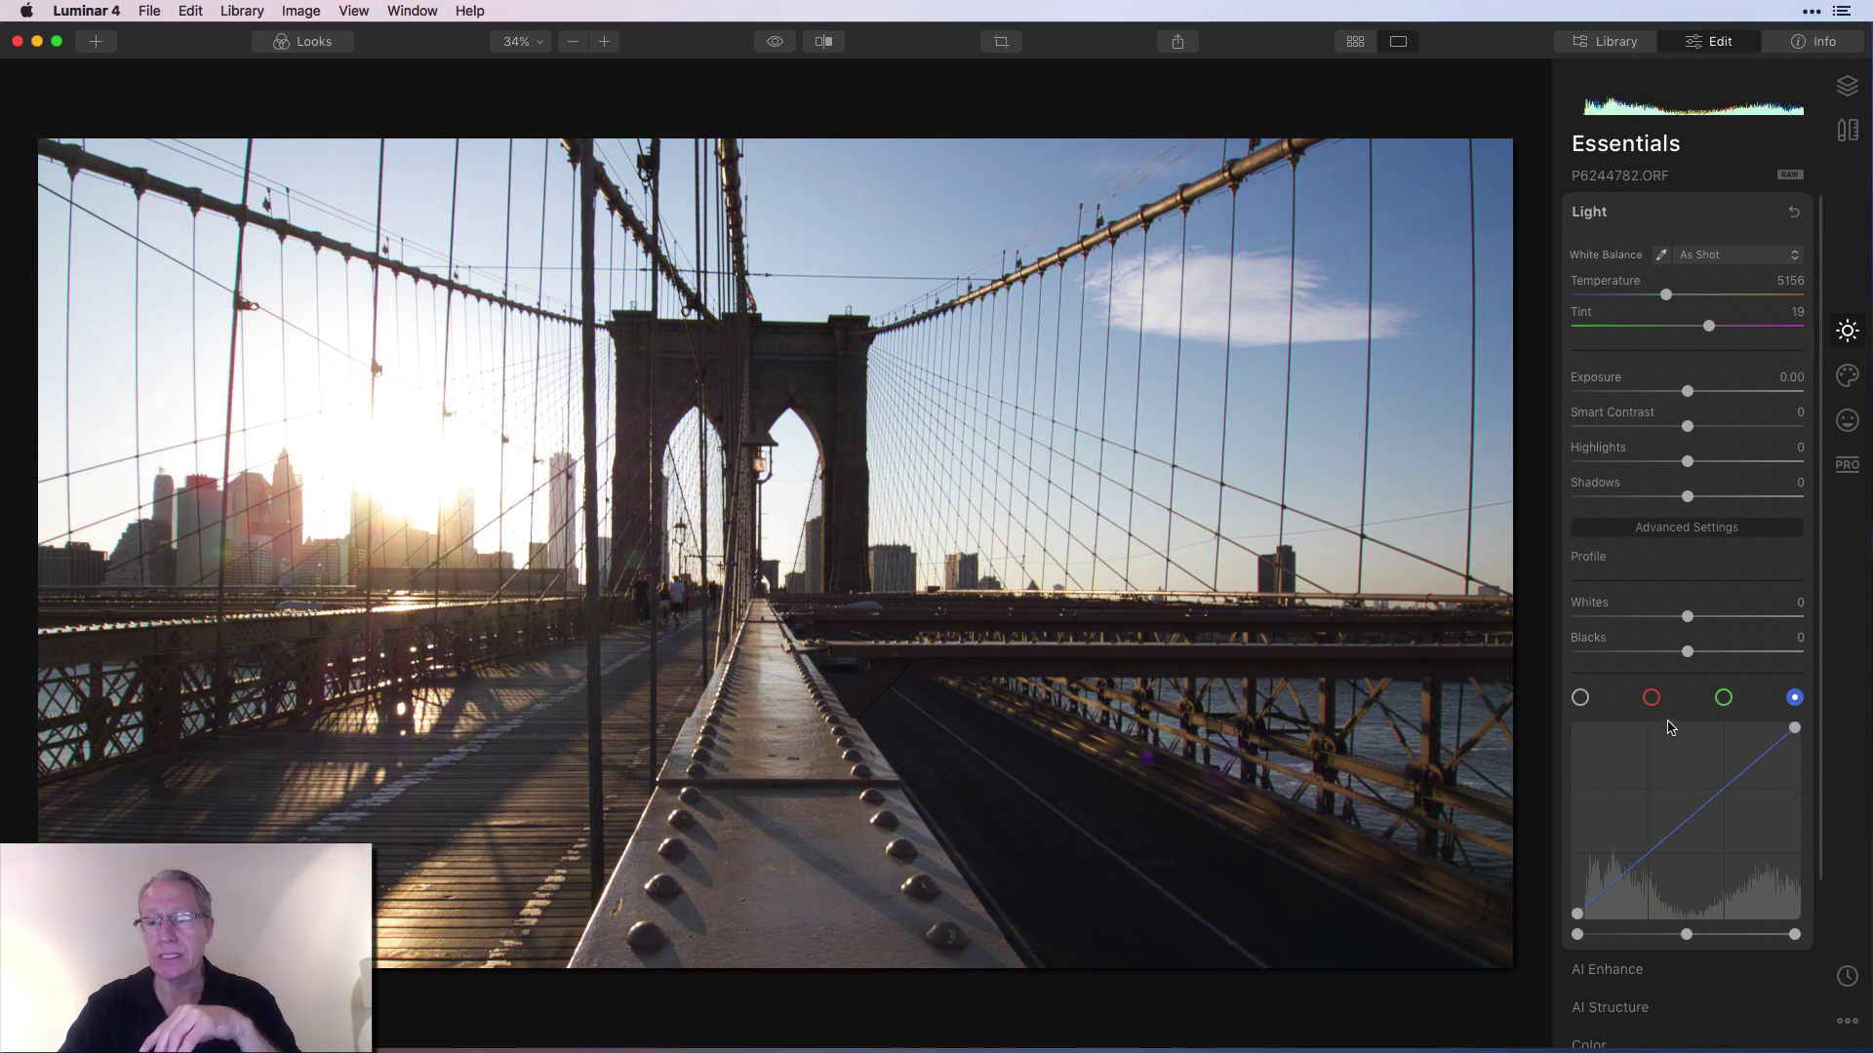
# Step: Bend the red channel curve into an S-curve for pink highlights and teal shadows
pyautogui.click(1651, 698)
pyautogui.moveTo(1726, 780); pyautogui.dragTo(1718, 776)
pyautogui.moveTo(1638, 861); pyautogui.dragTo(1650, 866)
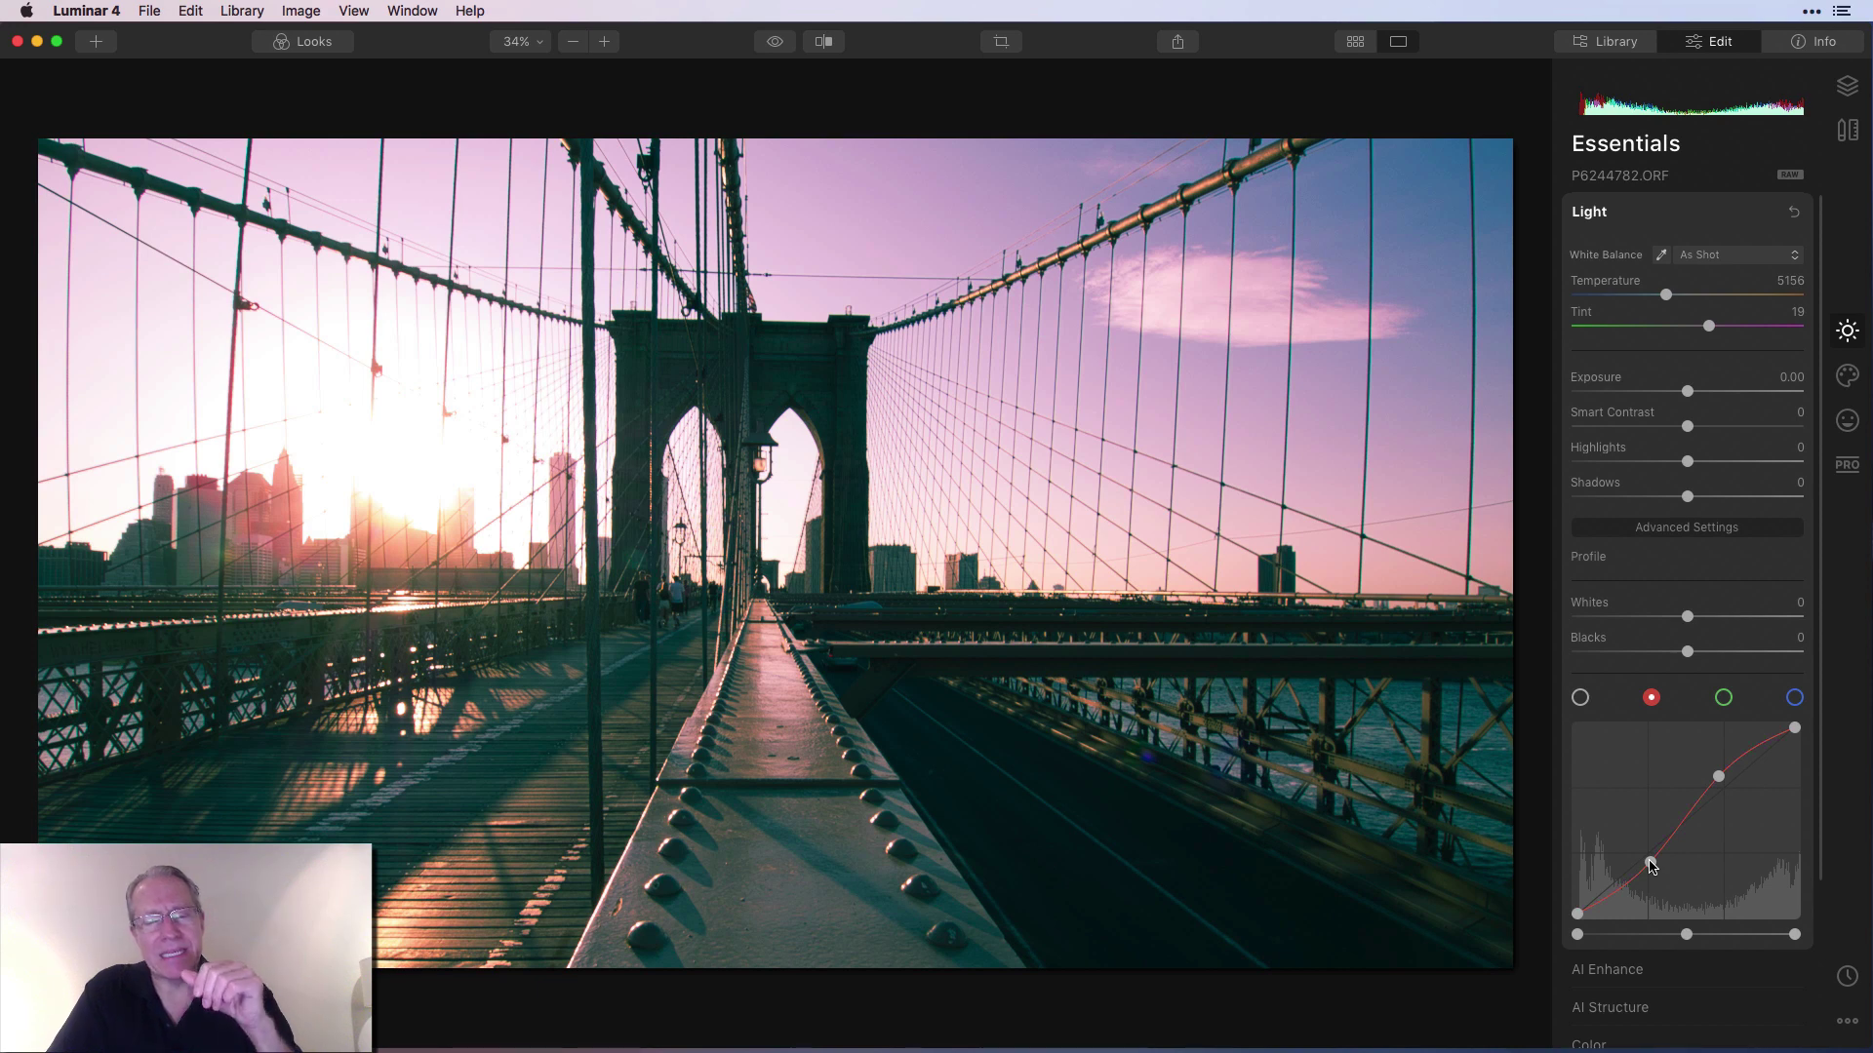
# Step: Reset the red curve to neutral and confirm the green and blue curves are straight
pyautogui.click(1793, 212)
pyautogui.click(1724, 697)
pyautogui.click(1794, 698)
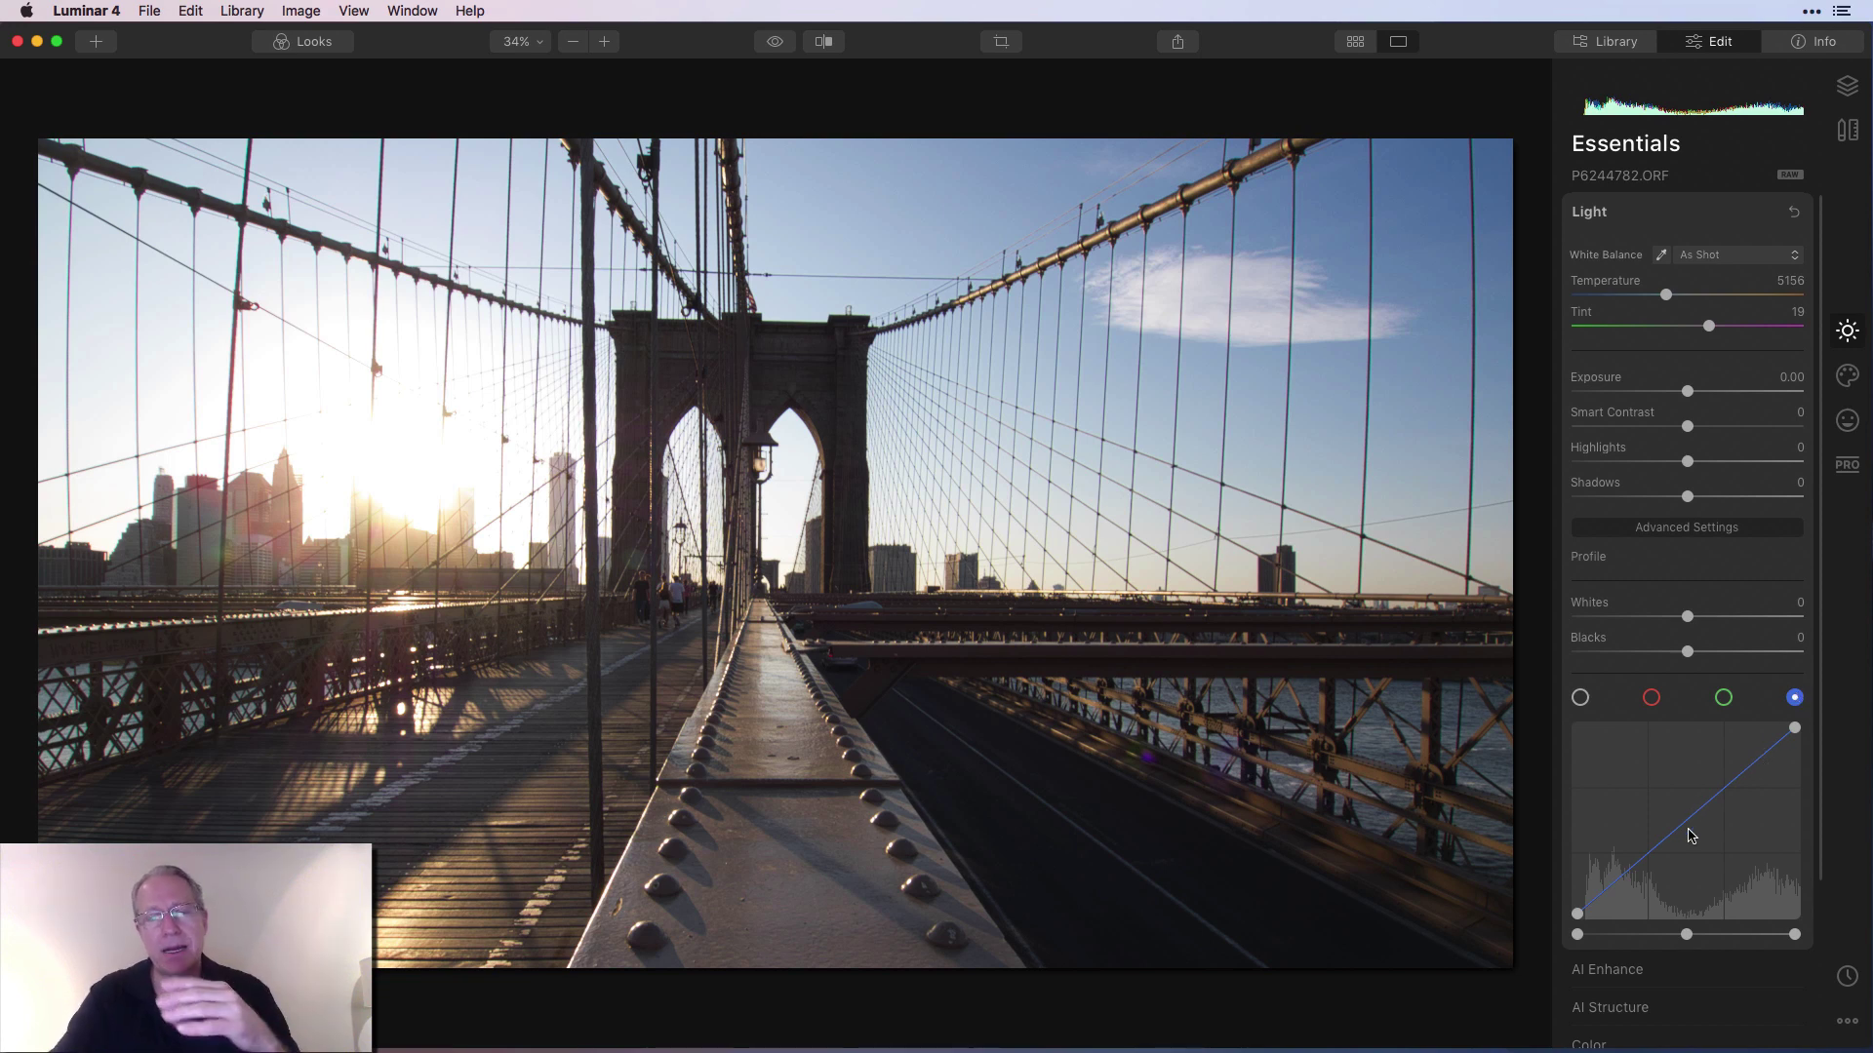
# Step: Return the Tone Curve to the white RGB luminosity channel, left as a straight diagonal
pyautogui.click(1580, 698)
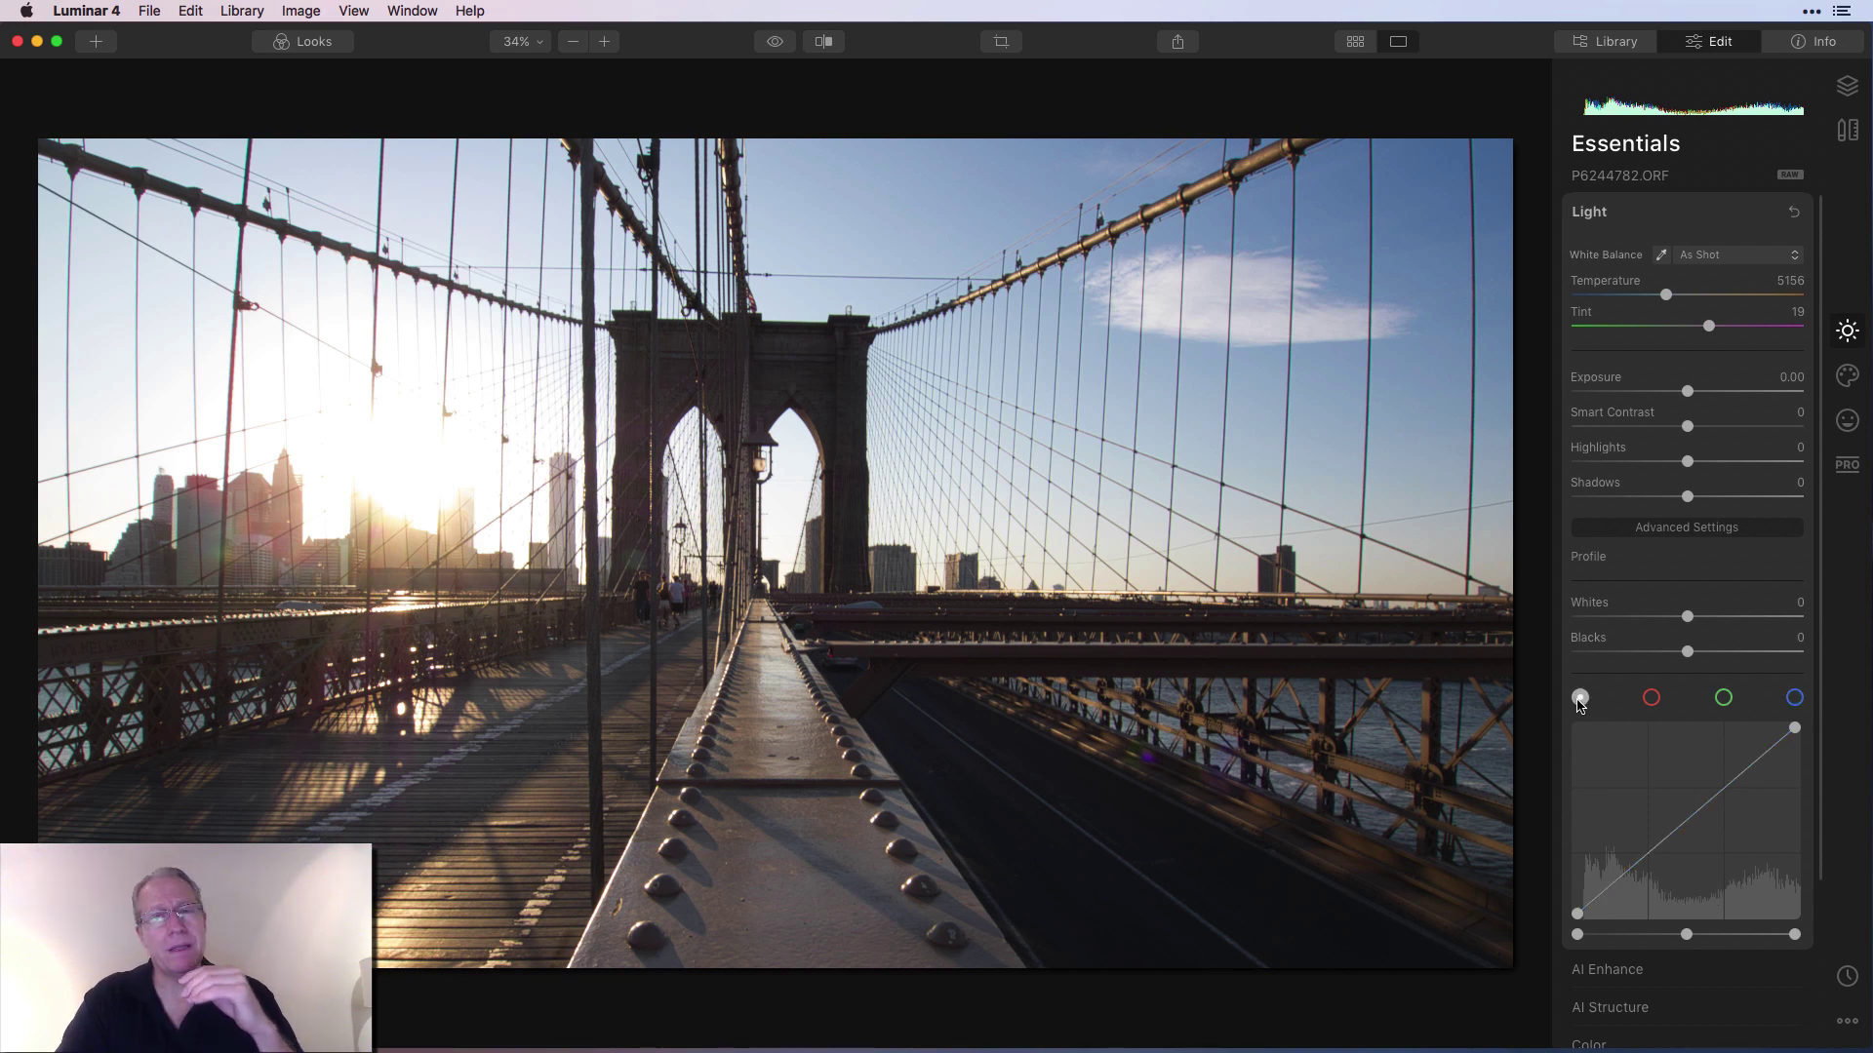